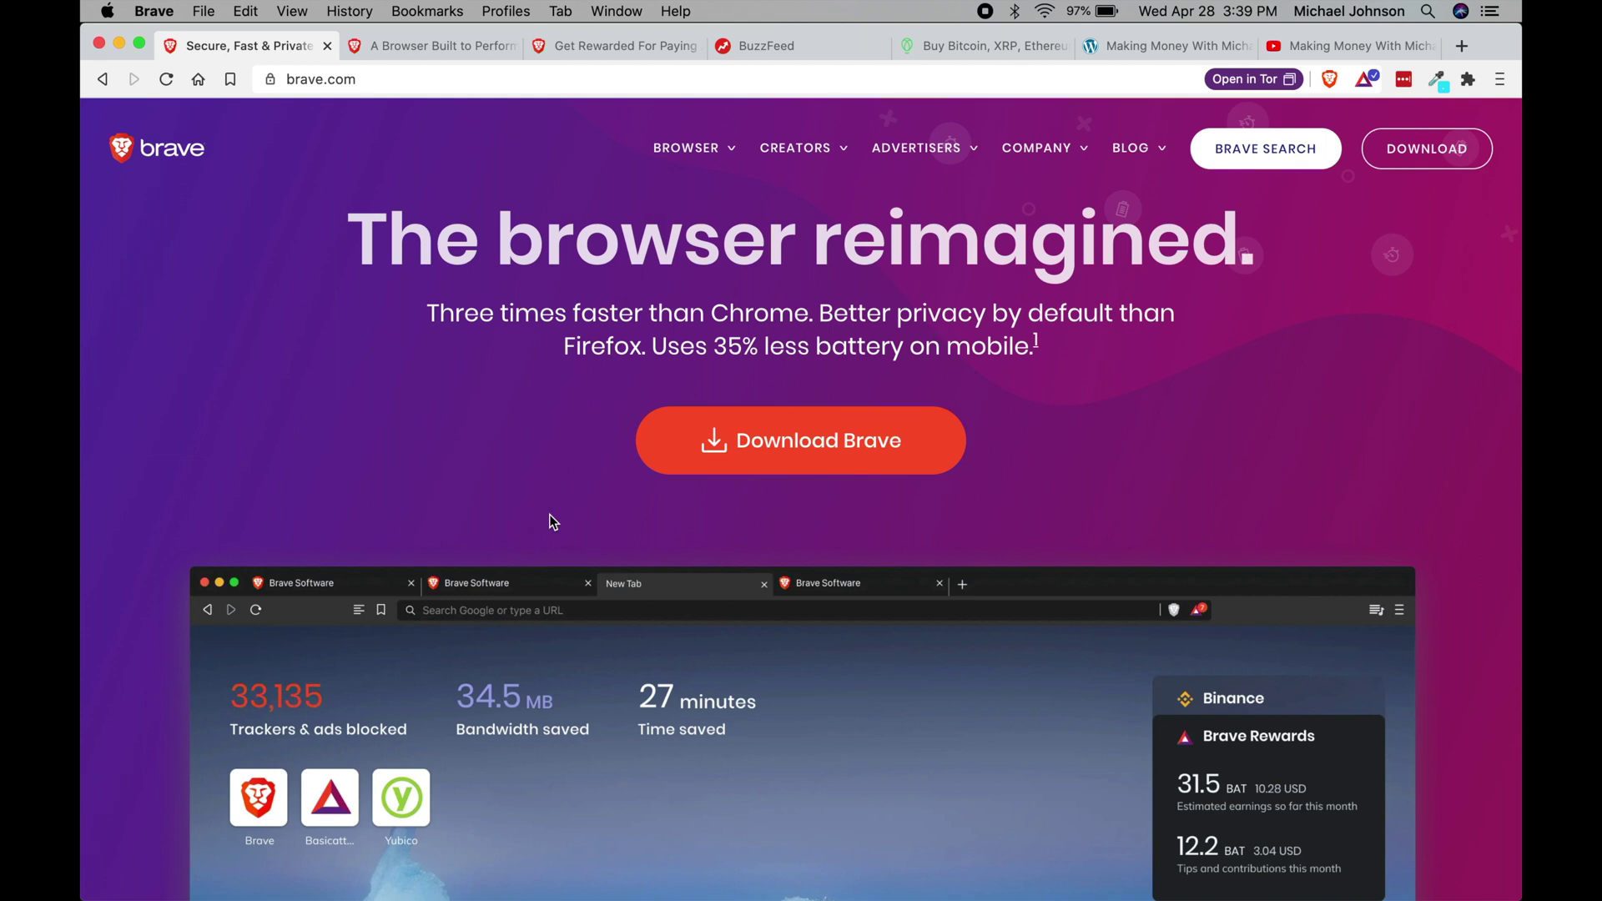
Step: Highlight the faster-than-Chrome and better-privacy claims and the brave.com address
{"action": "left_click_drag", "start_coordinate": [433, 318], "coordinate": [676, 318]}
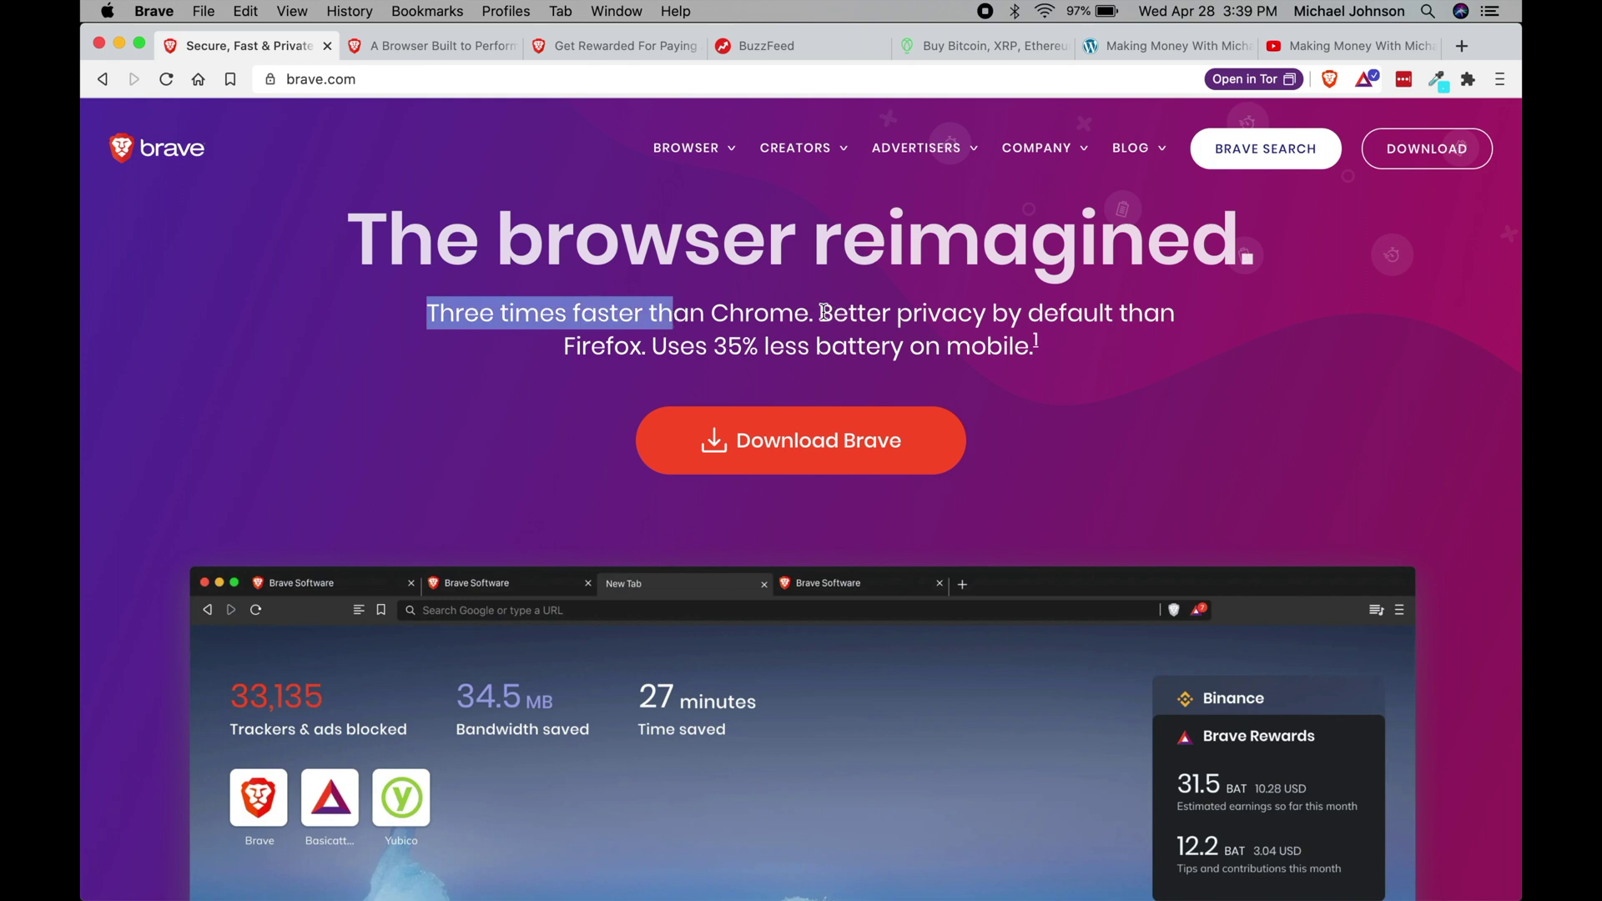
{"action": "left_click_drag", "start_coordinate": [820, 314], "coordinate": [965, 320]}
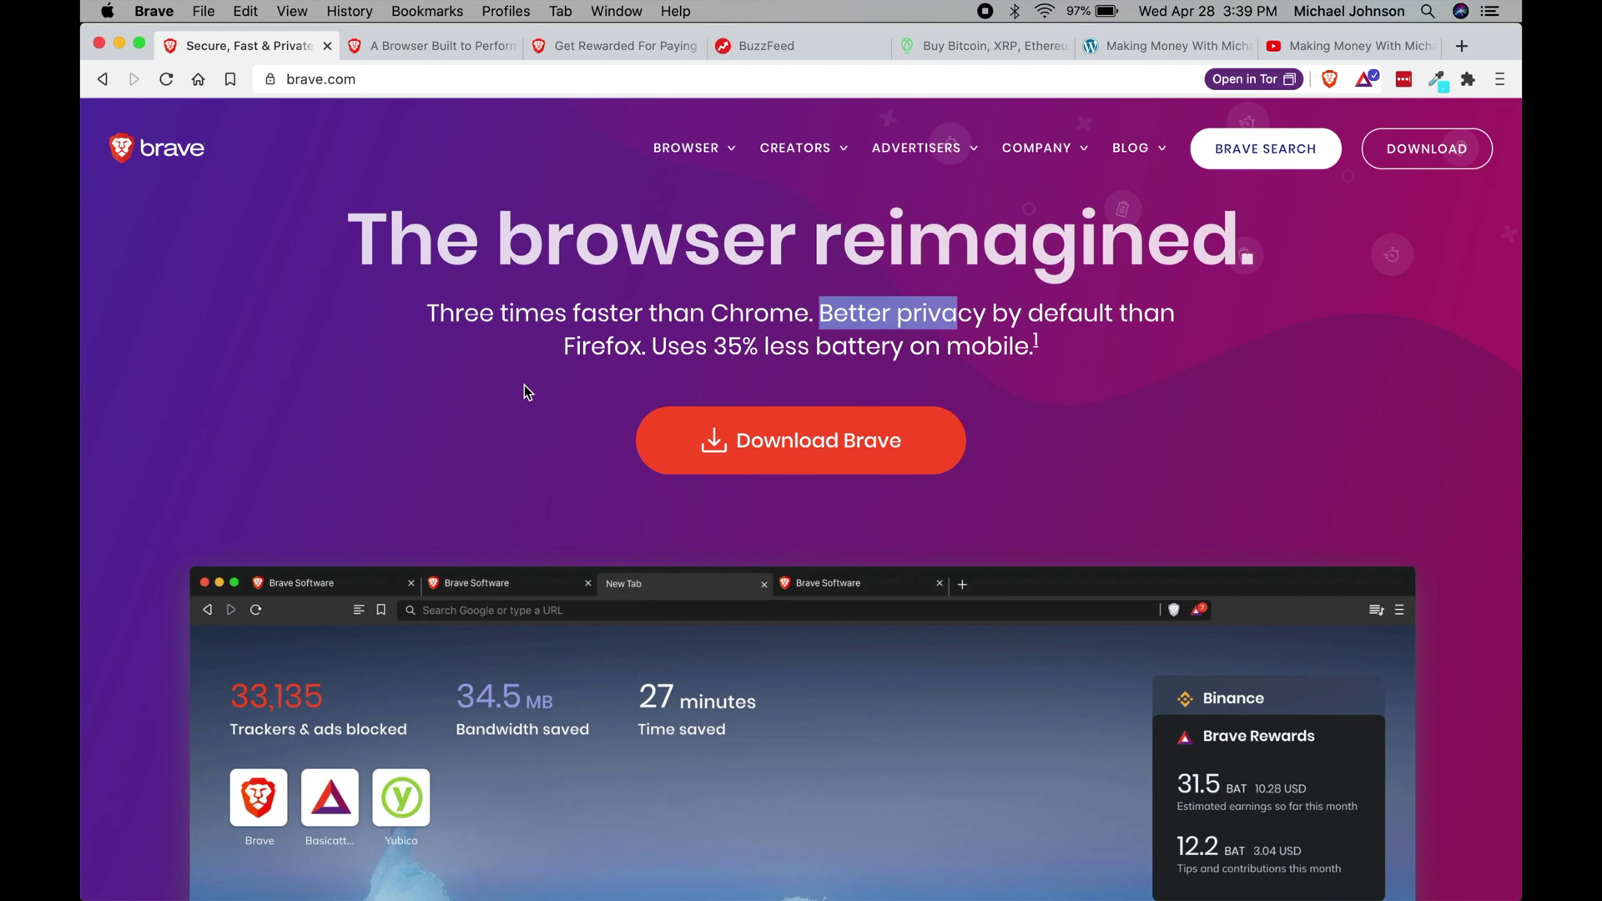
{"action": "left_click", "coordinate": [366, 80]}
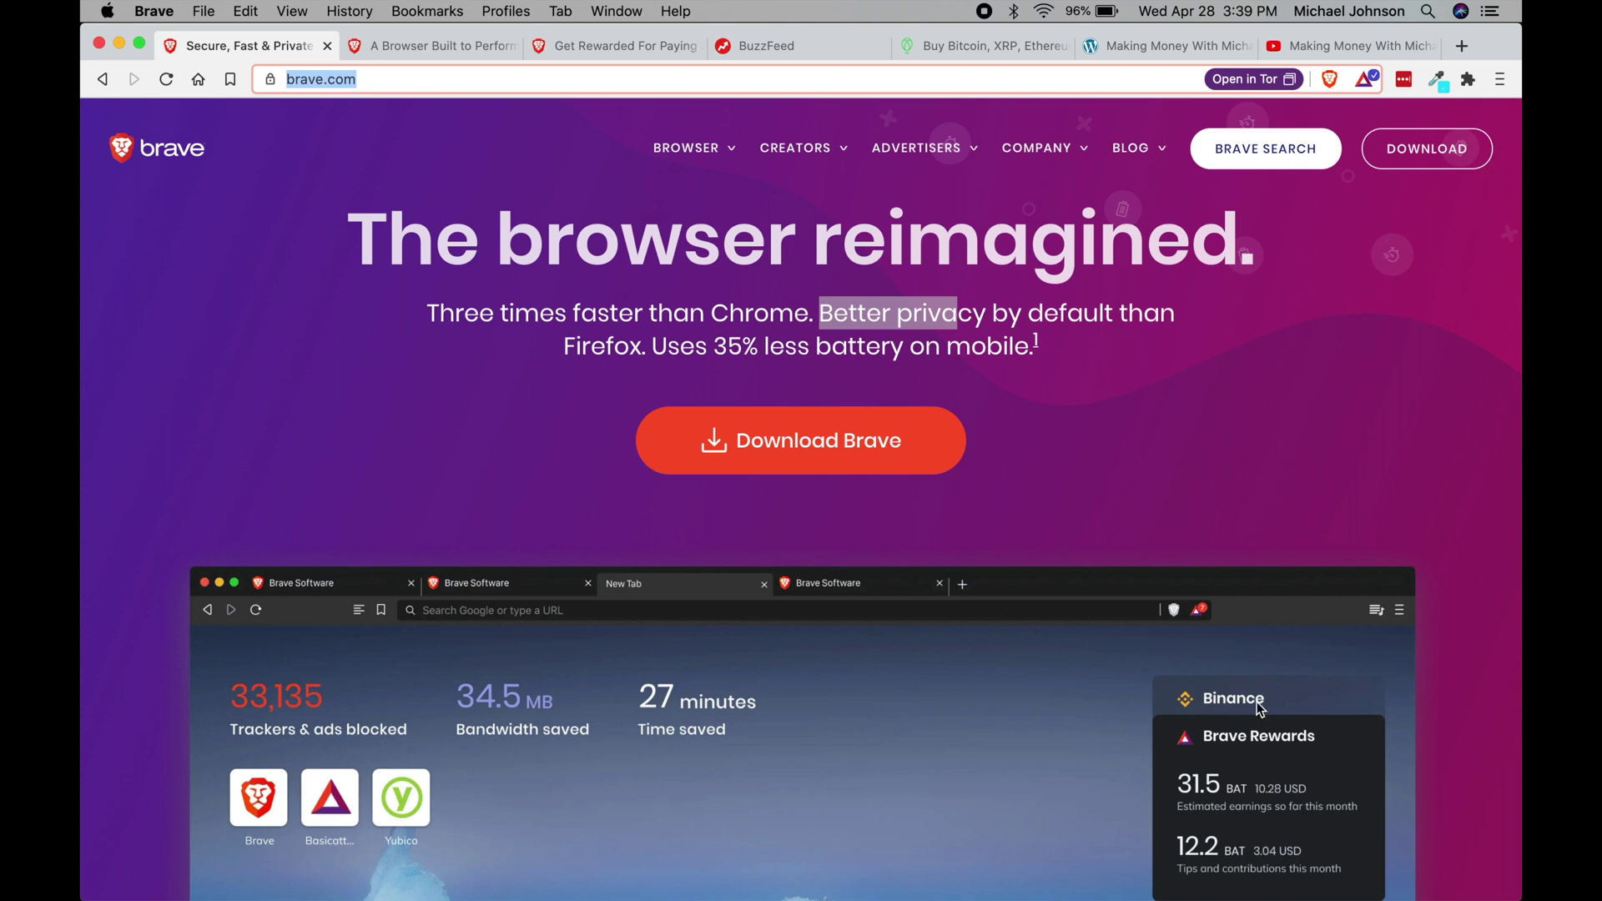
Step: Scroll the brave.com homepage, then bring up the Brave vs Chrome performance comparison
{"action": "scroll", "coordinate": [1256, 702], "scroll_direction": "down", "scroll_amount": 5}
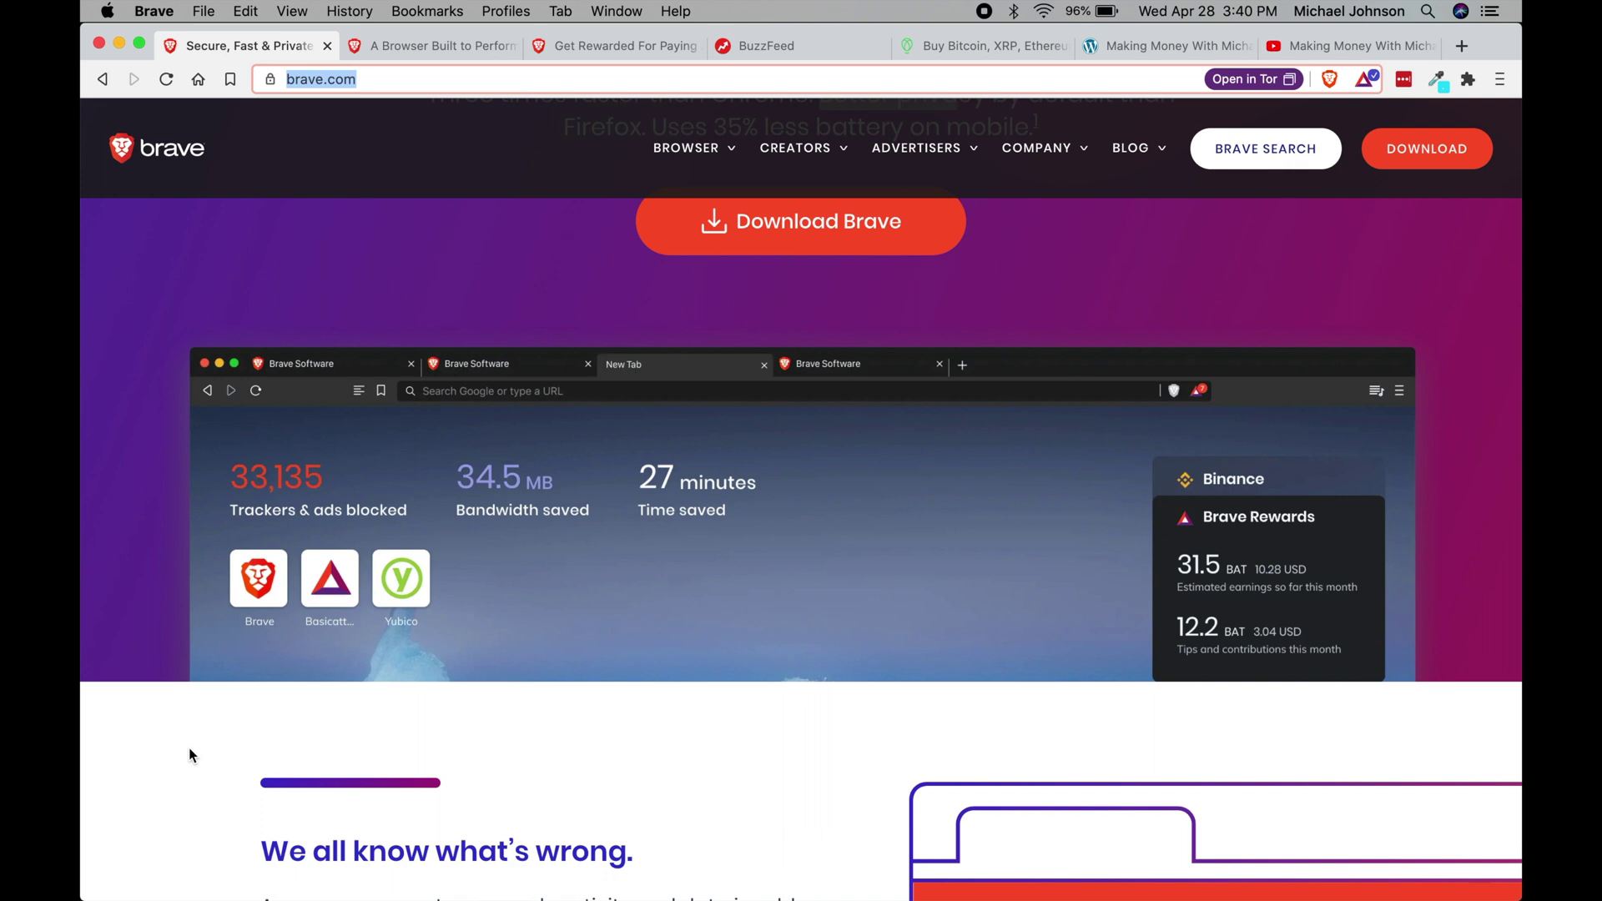
{"action": "scroll", "coordinate": [189, 747], "scroll_direction": "down", "scroll_amount": 3}
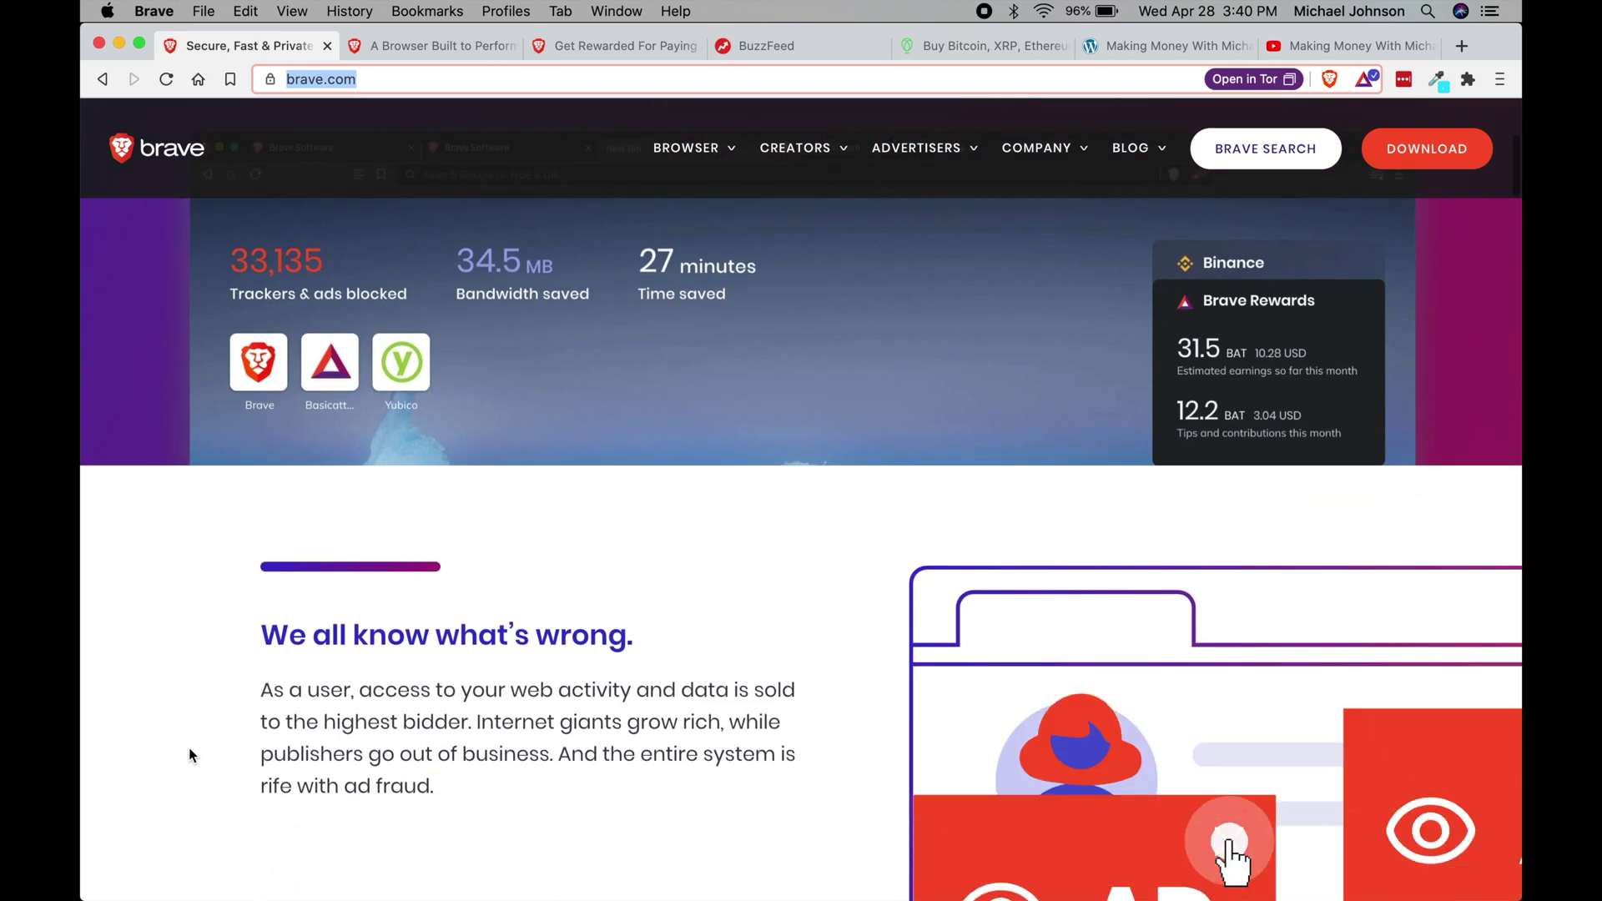
{"action": "scroll", "coordinate": [189, 748], "scroll_direction": "down", "scroll_amount": 4}
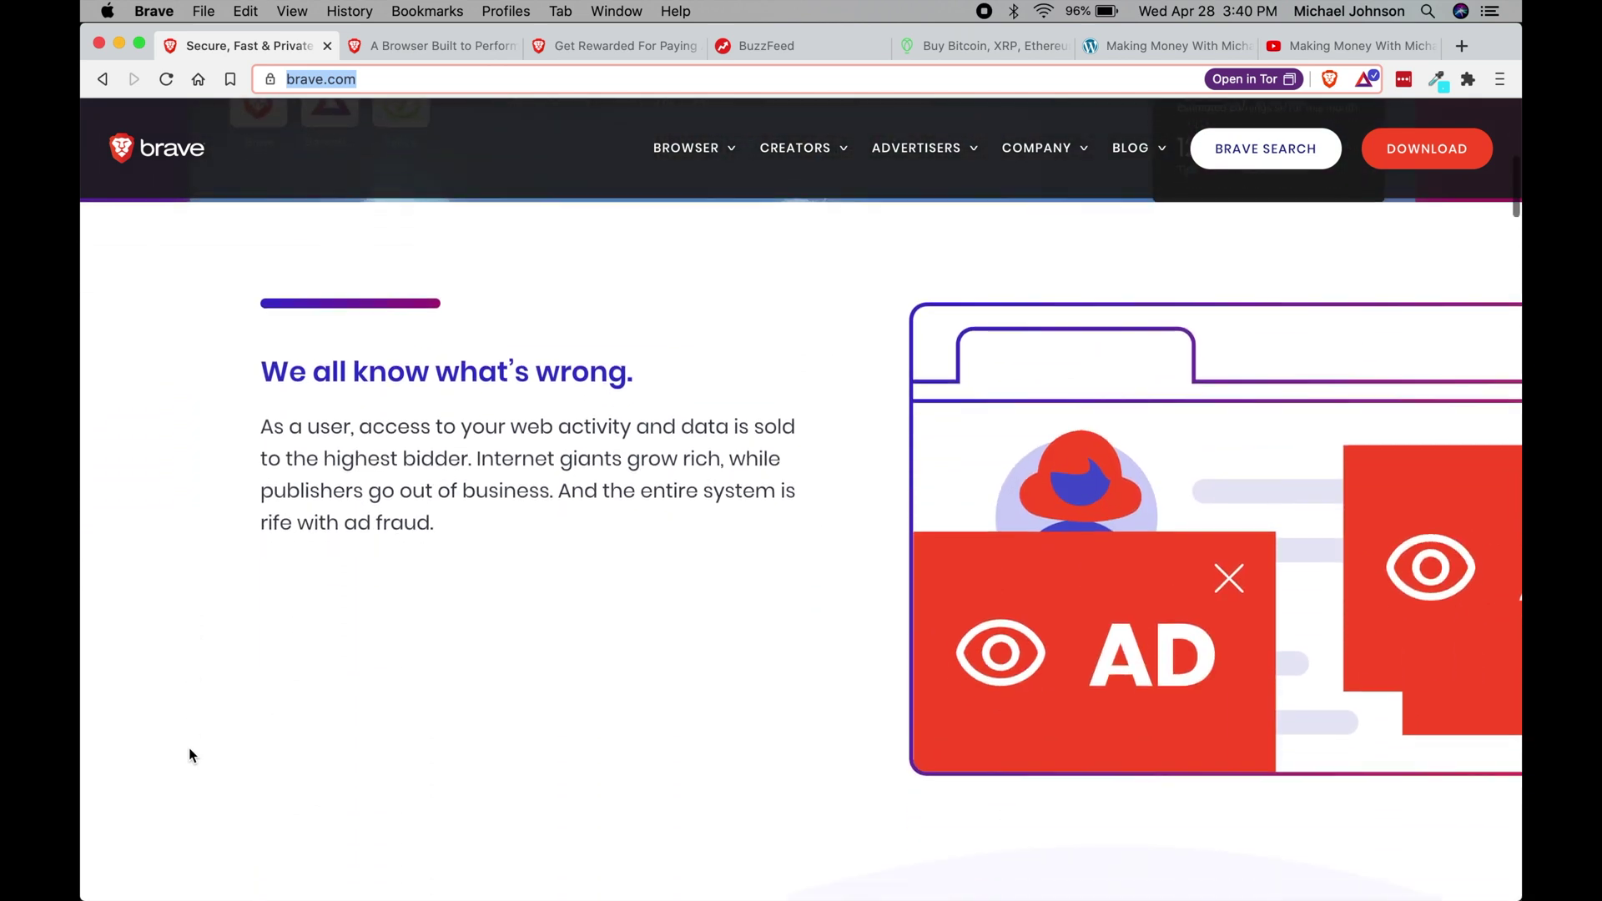
{"action": "scroll", "coordinate": [189, 748], "scroll_direction": "down", "scroll_amount": 1}
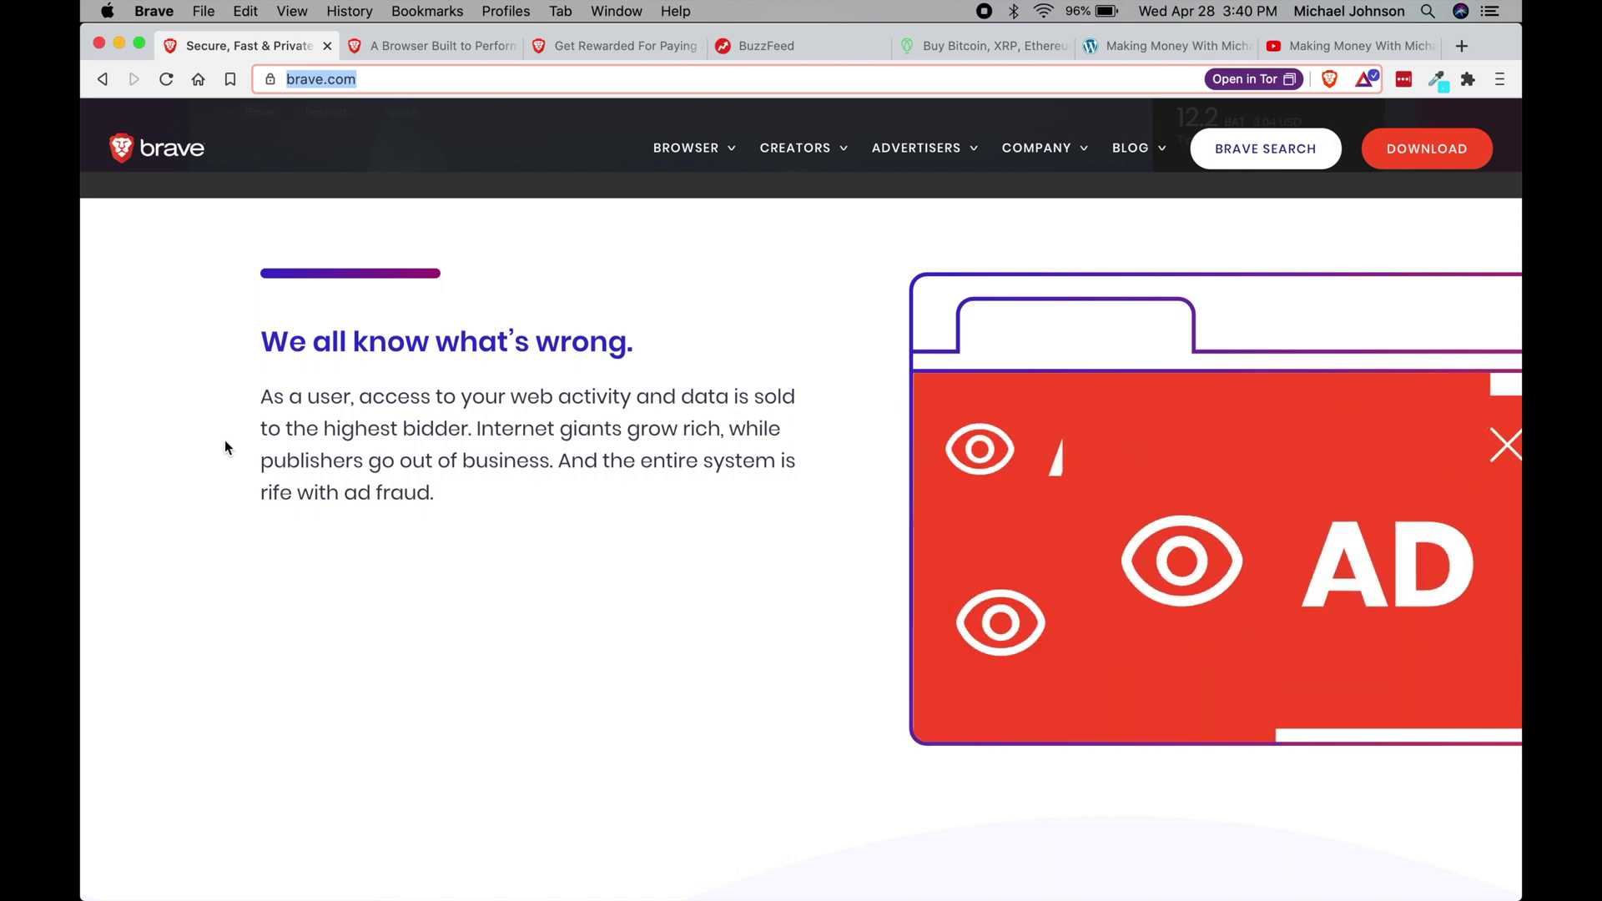
{"action": "scroll", "coordinate": [224, 439], "scroll_direction": "down", "scroll_amount": 2}
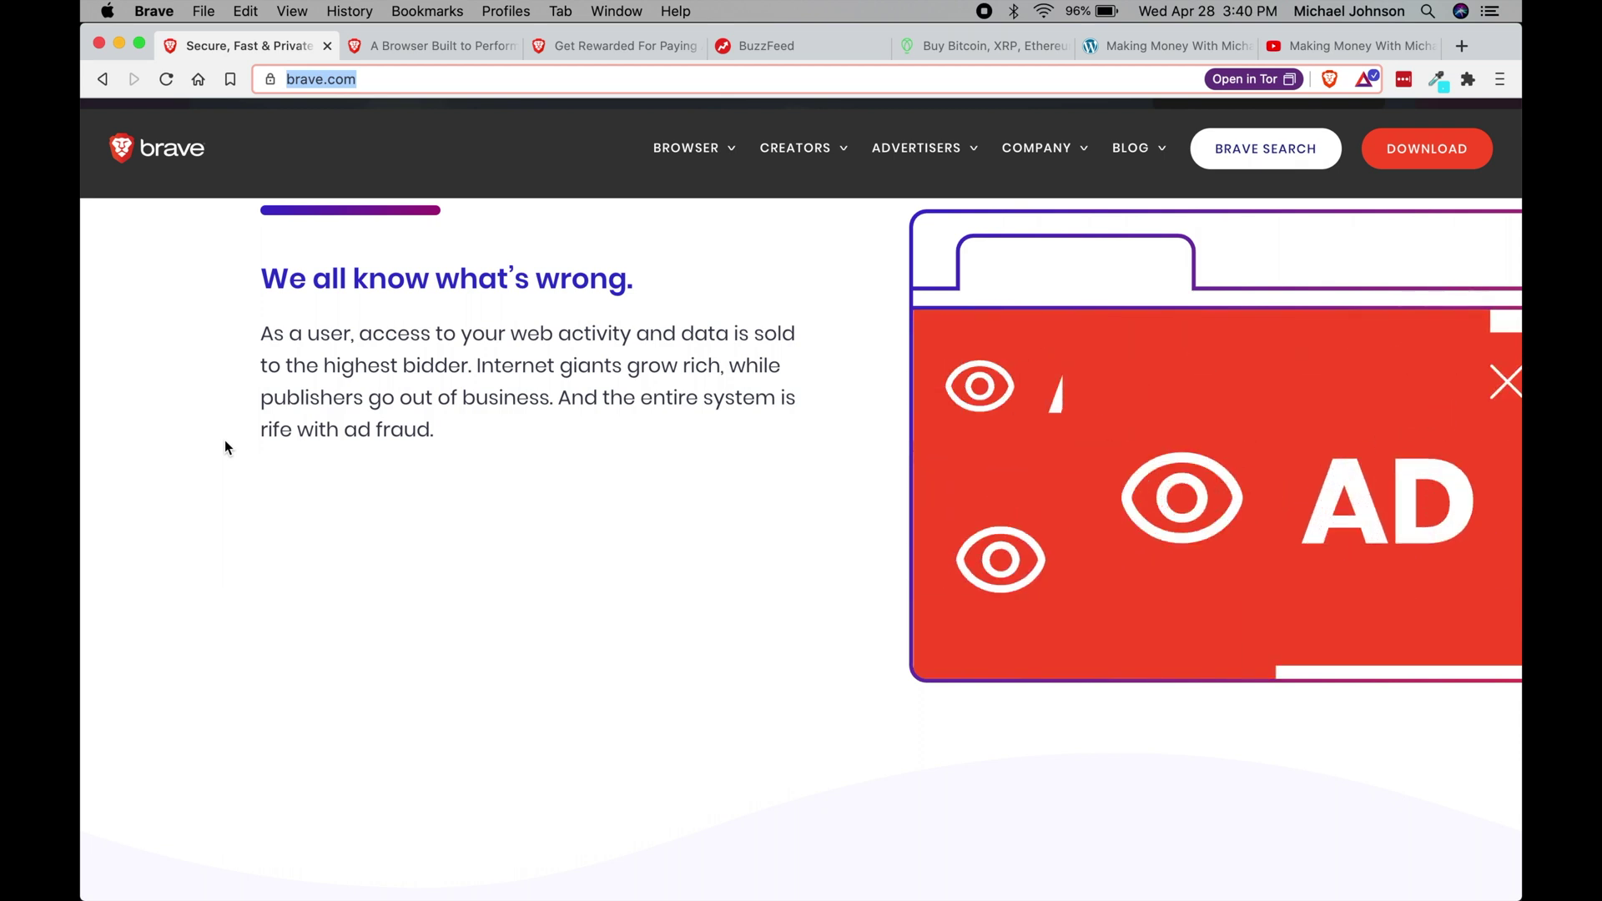
{"action": "scroll", "coordinate": [388, 202], "scroll_direction": "up", "scroll_amount": 15}
{"action": "left_click", "coordinate": [392, 46]}
{"action": "scroll", "coordinate": [450, 351], "scroll_direction": "down", "scroll_amount": 3}
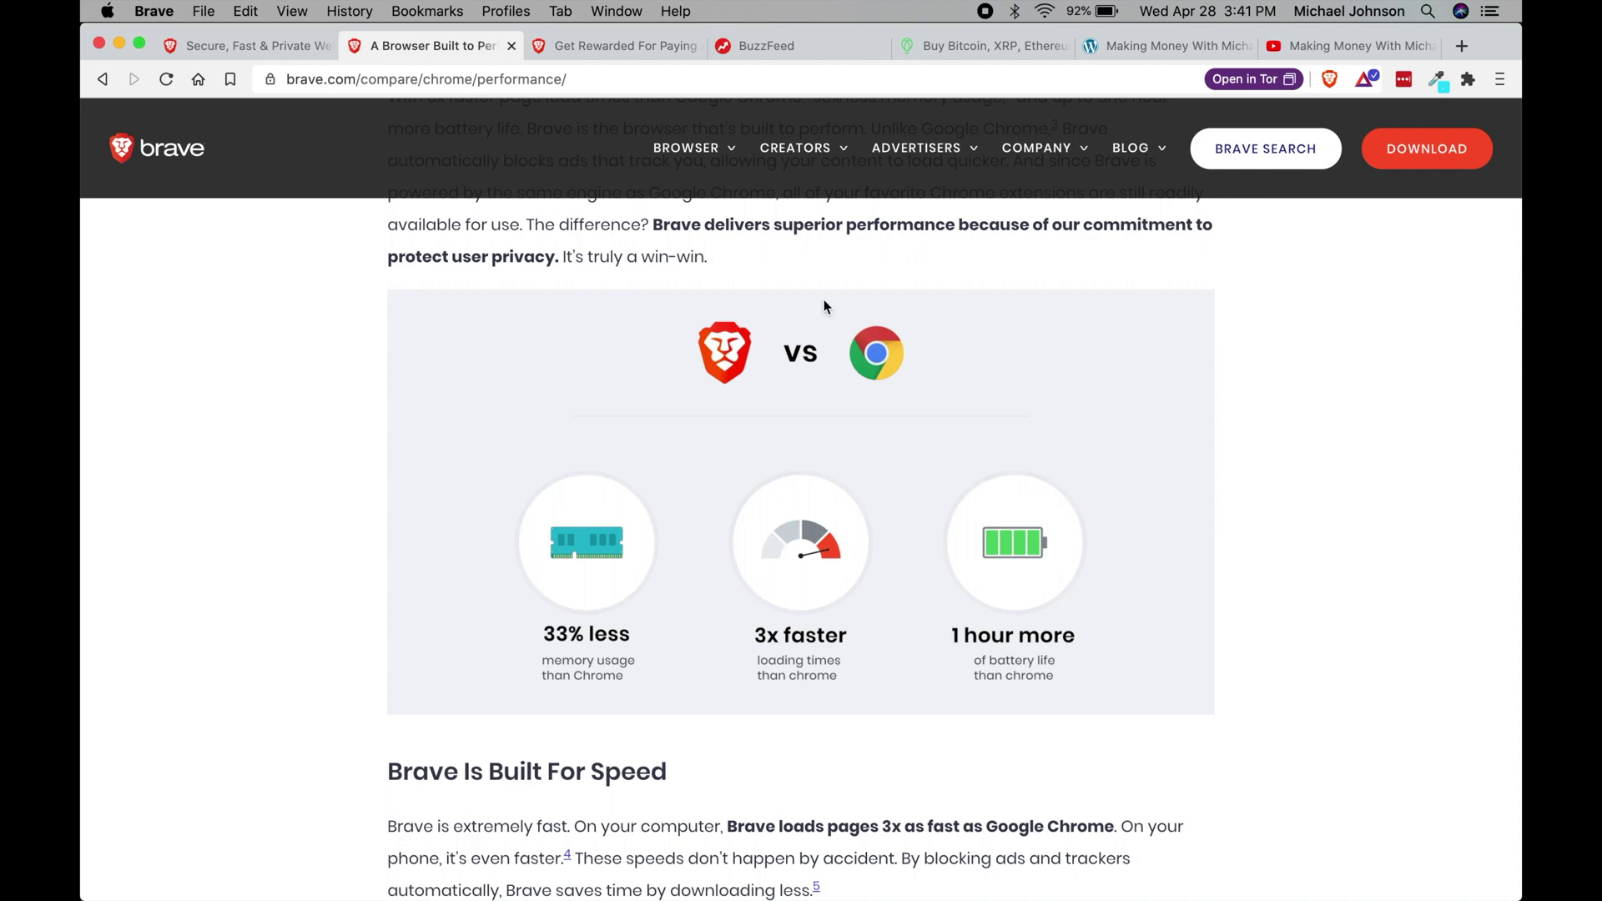
Step: Switch to the BuzzFeed tab and turn Shields up for buzzfeed.com
{"action": "left_click", "coordinate": [777, 47]}
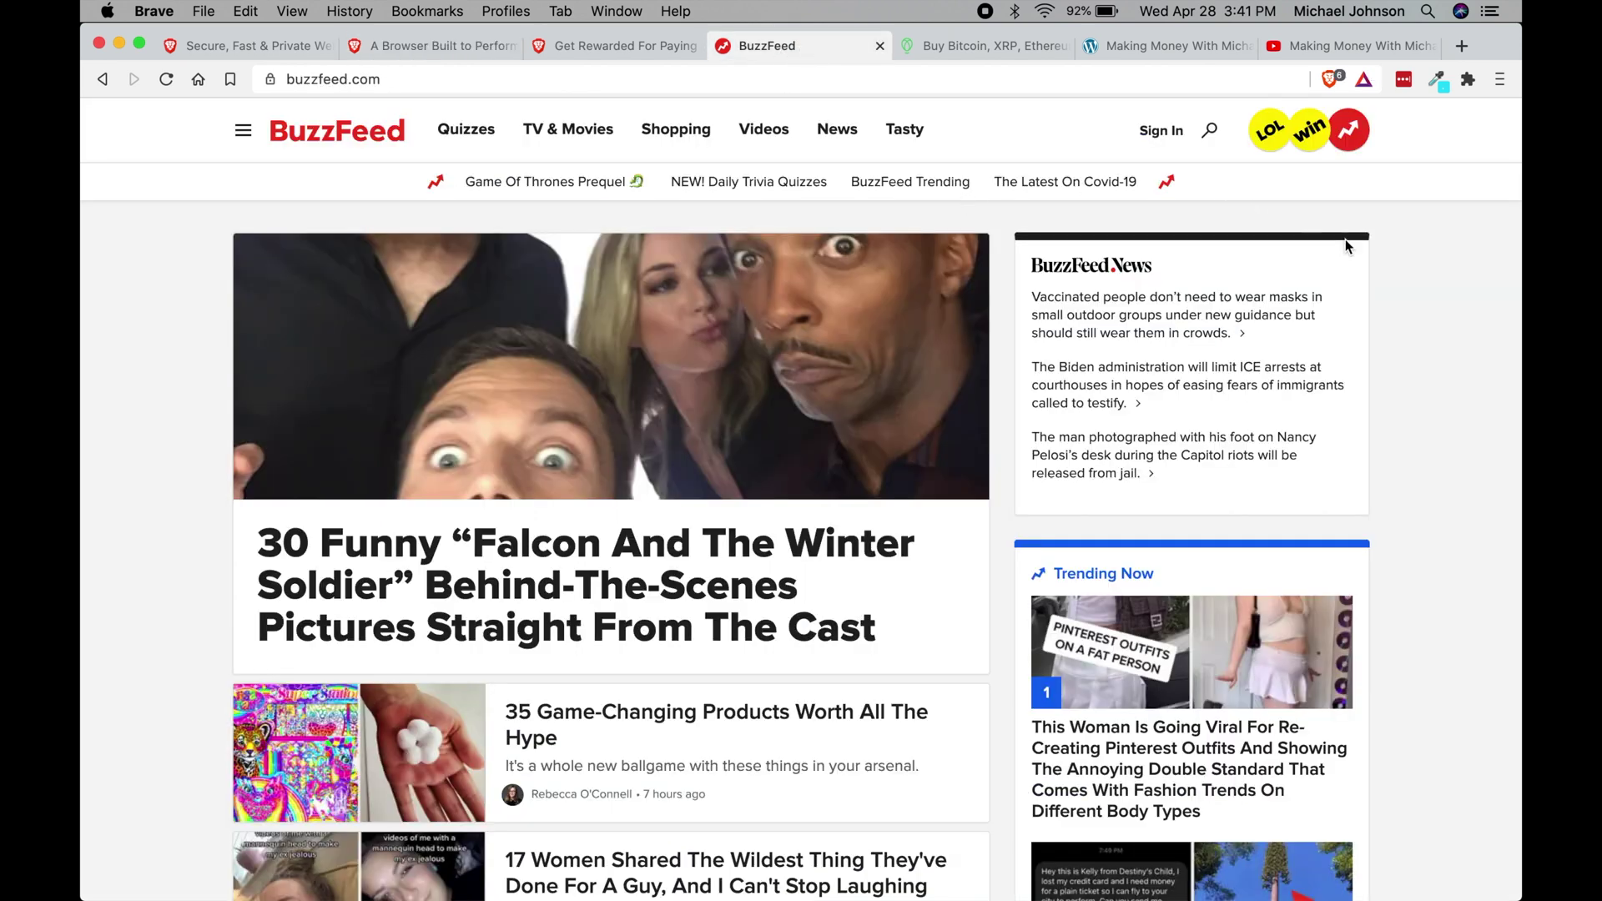
{"action": "scroll", "coordinate": [1345, 246], "scroll_direction": "down", "scroll_amount": 10}
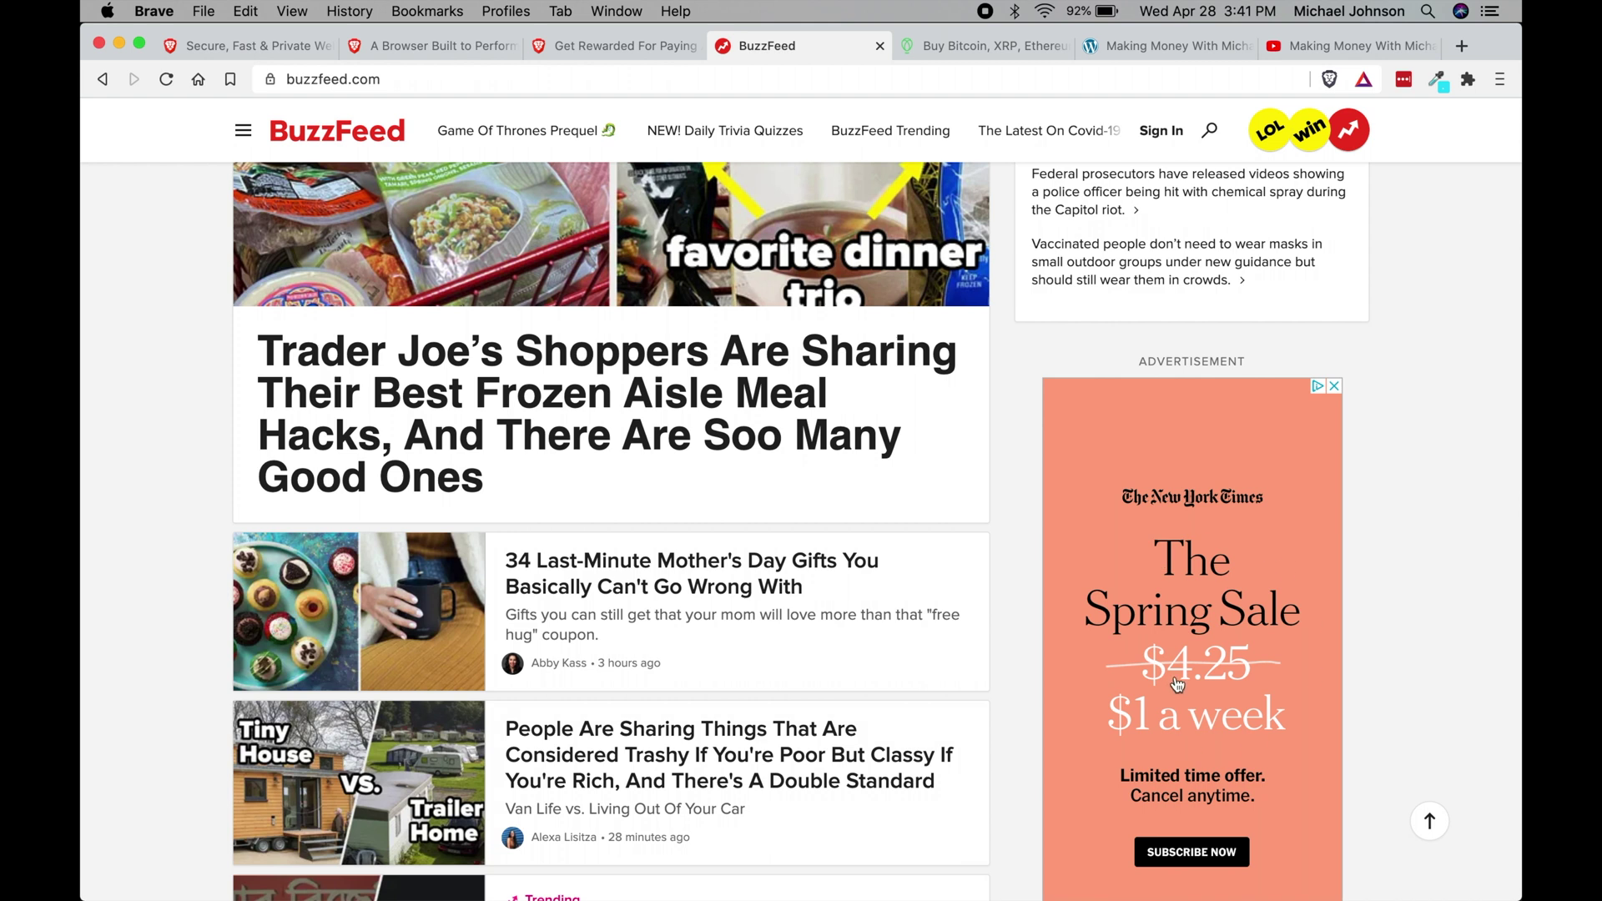
{"action": "scroll", "coordinate": [1395, 443], "scroll_direction": "up", "scroll_amount": 5}
{"action": "left_click", "coordinate": [1332, 81]}
{"action": "left_click", "coordinate": [1293, 128]}
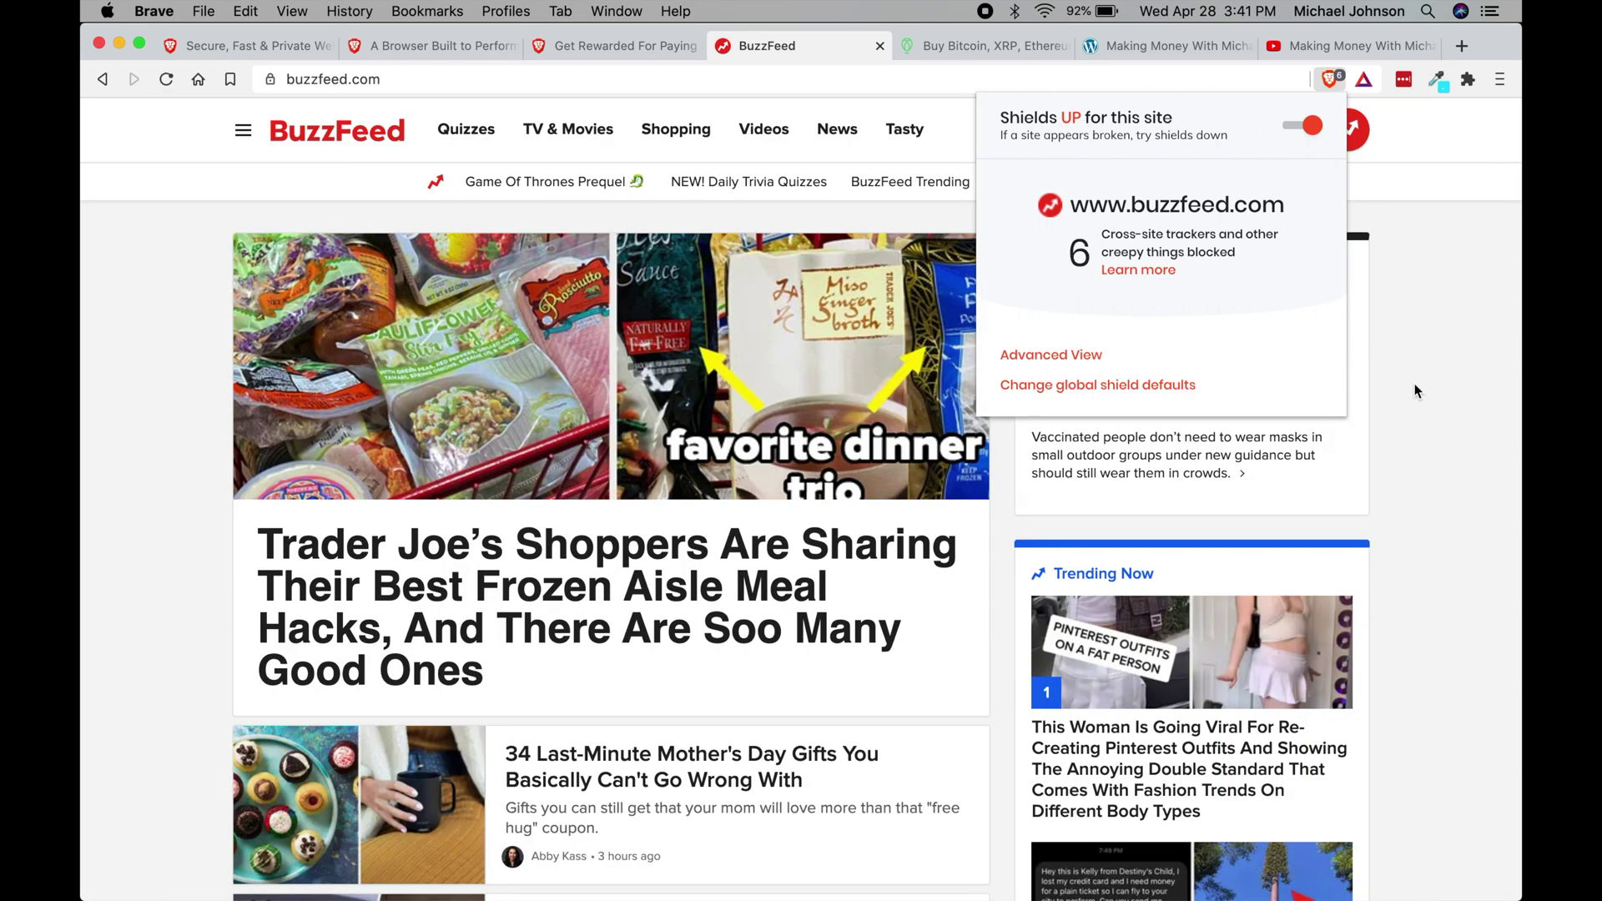
{"action": "left_click", "coordinate": [1418, 397]}
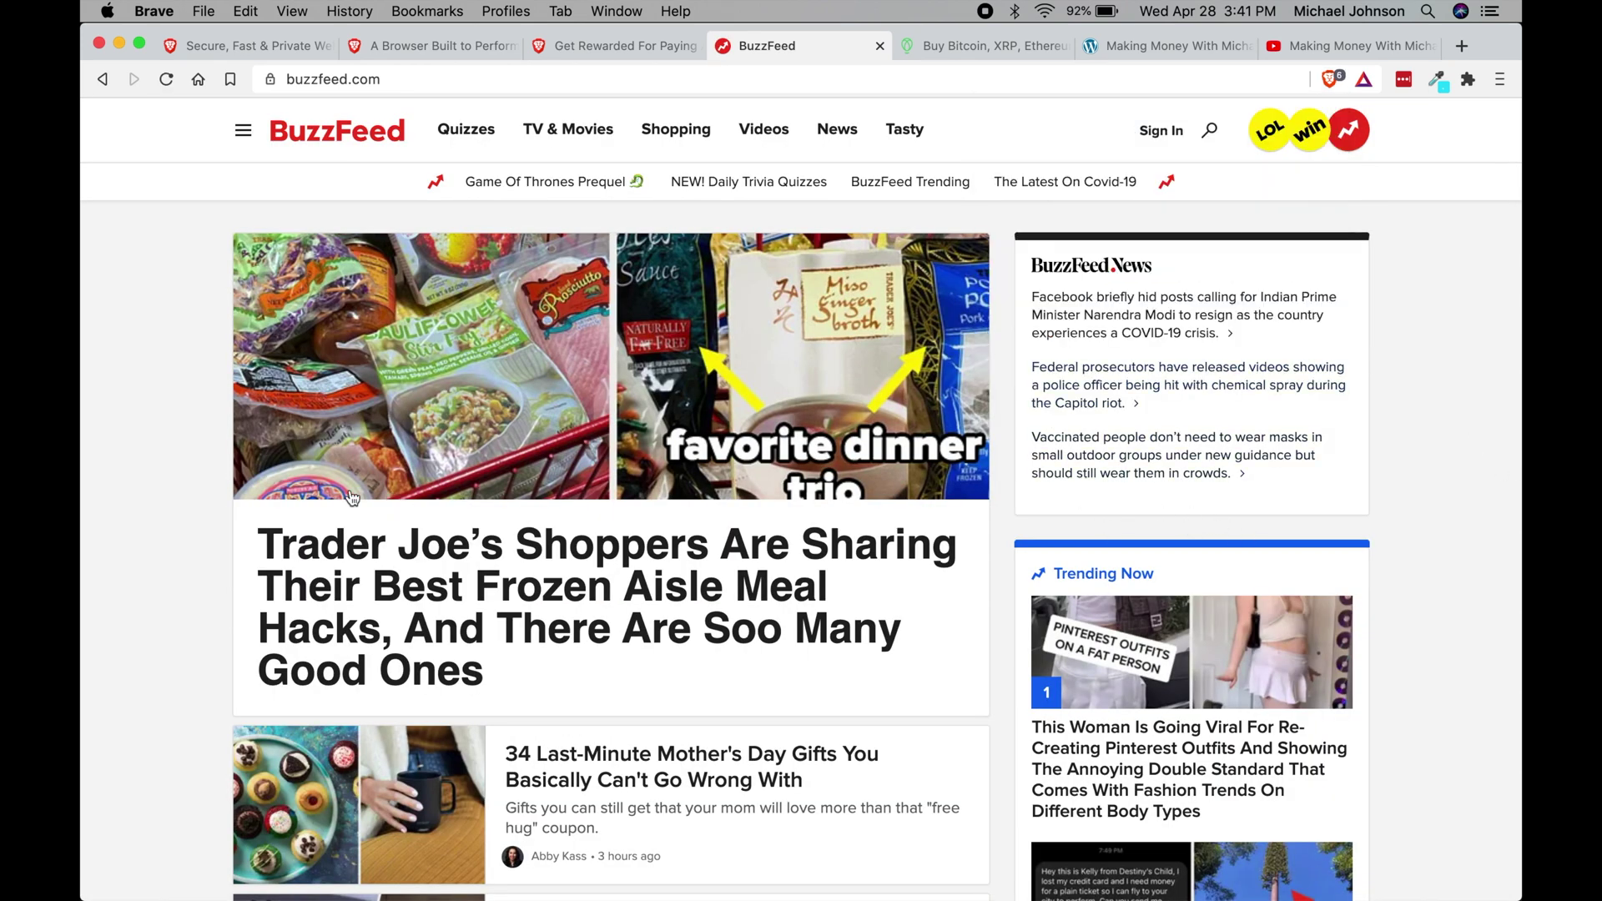
Step: Scroll down through the BuzzFeed articles and Trending Now list
{"action": "scroll", "coordinate": [87, 391], "scroll_direction": "down", "scroll_amount": 5}
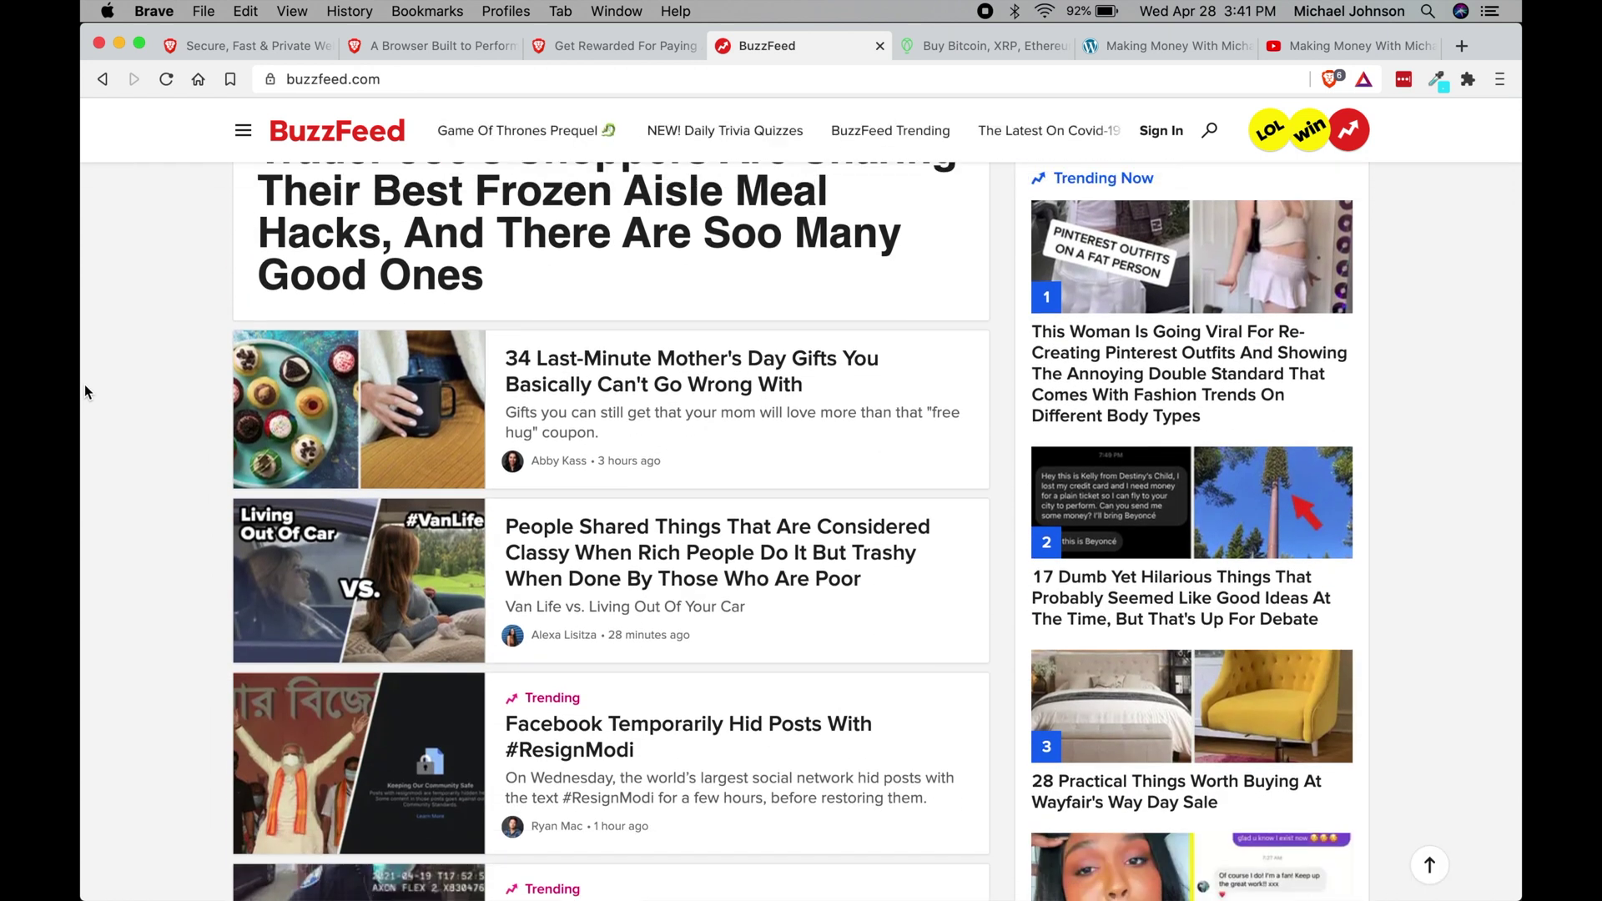
{"action": "scroll", "coordinate": [85, 390], "scroll_direction": "down", "scroll_amount": 3}
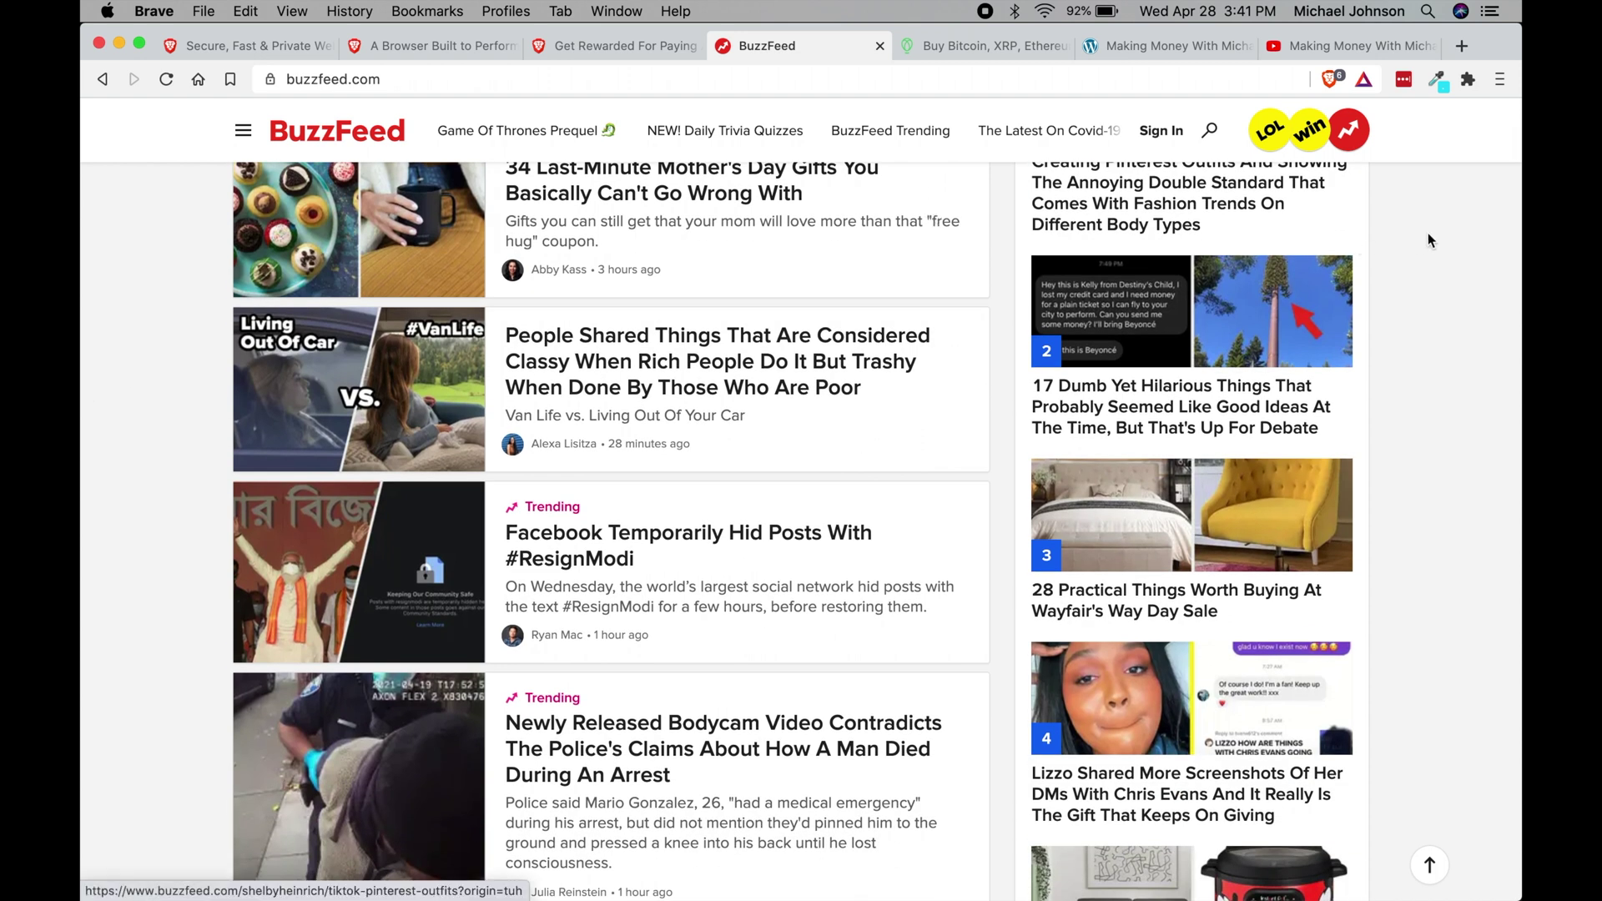
{"action": "scroll", "coordinate": [1428, 235], "scroll_direction": "down", "scroll_amount": 5}
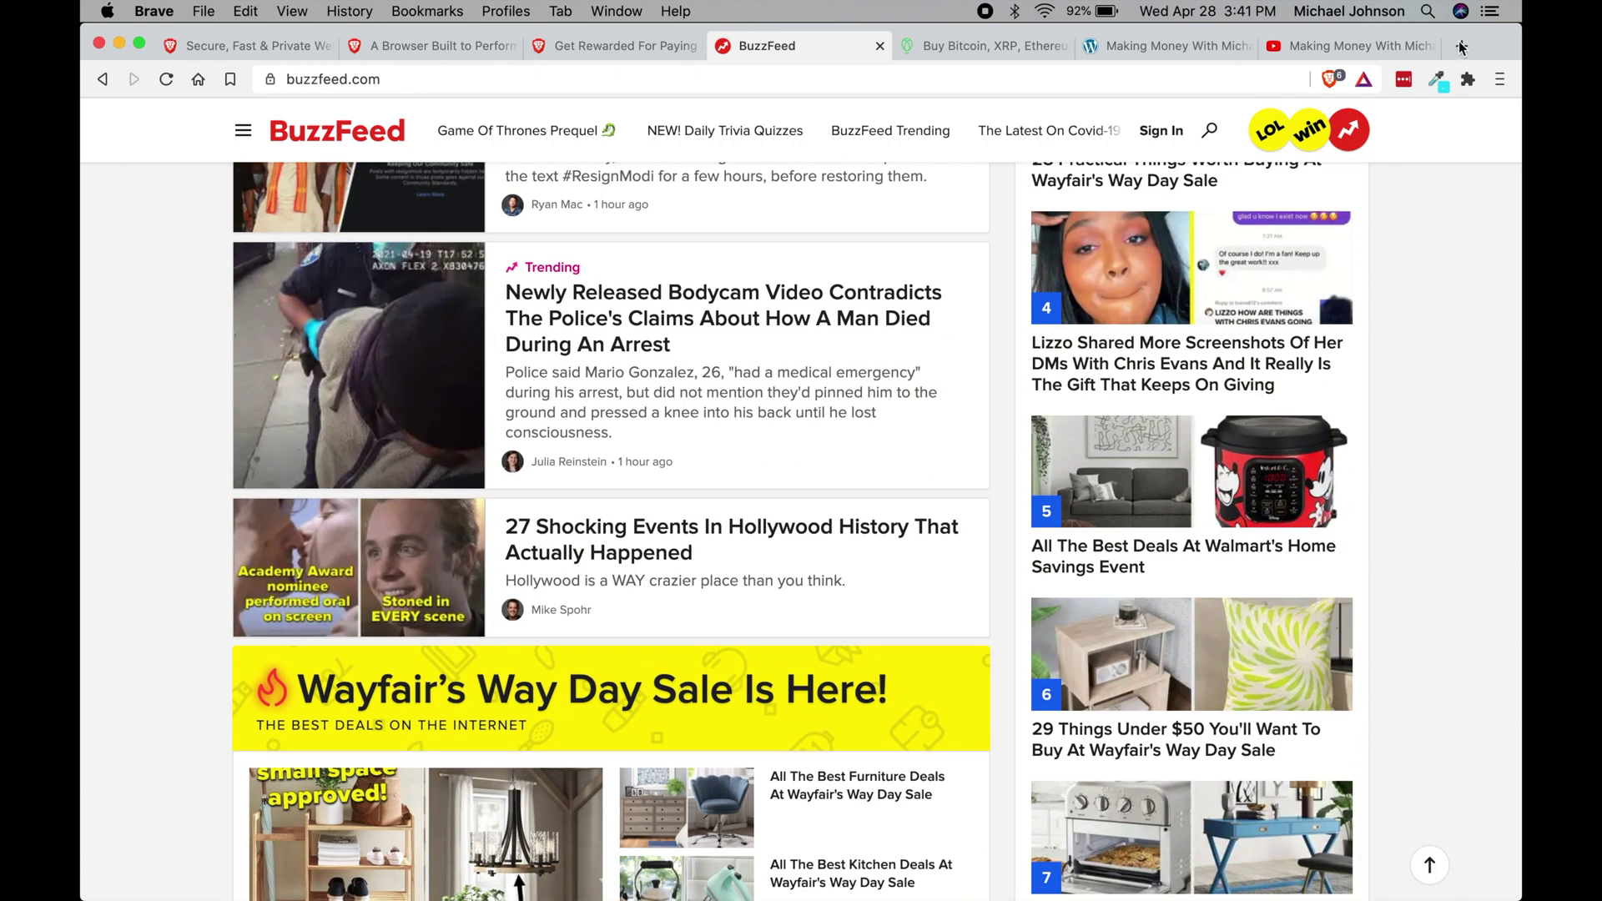
{"action": "left_click", "coordinate": [1462, 47]}
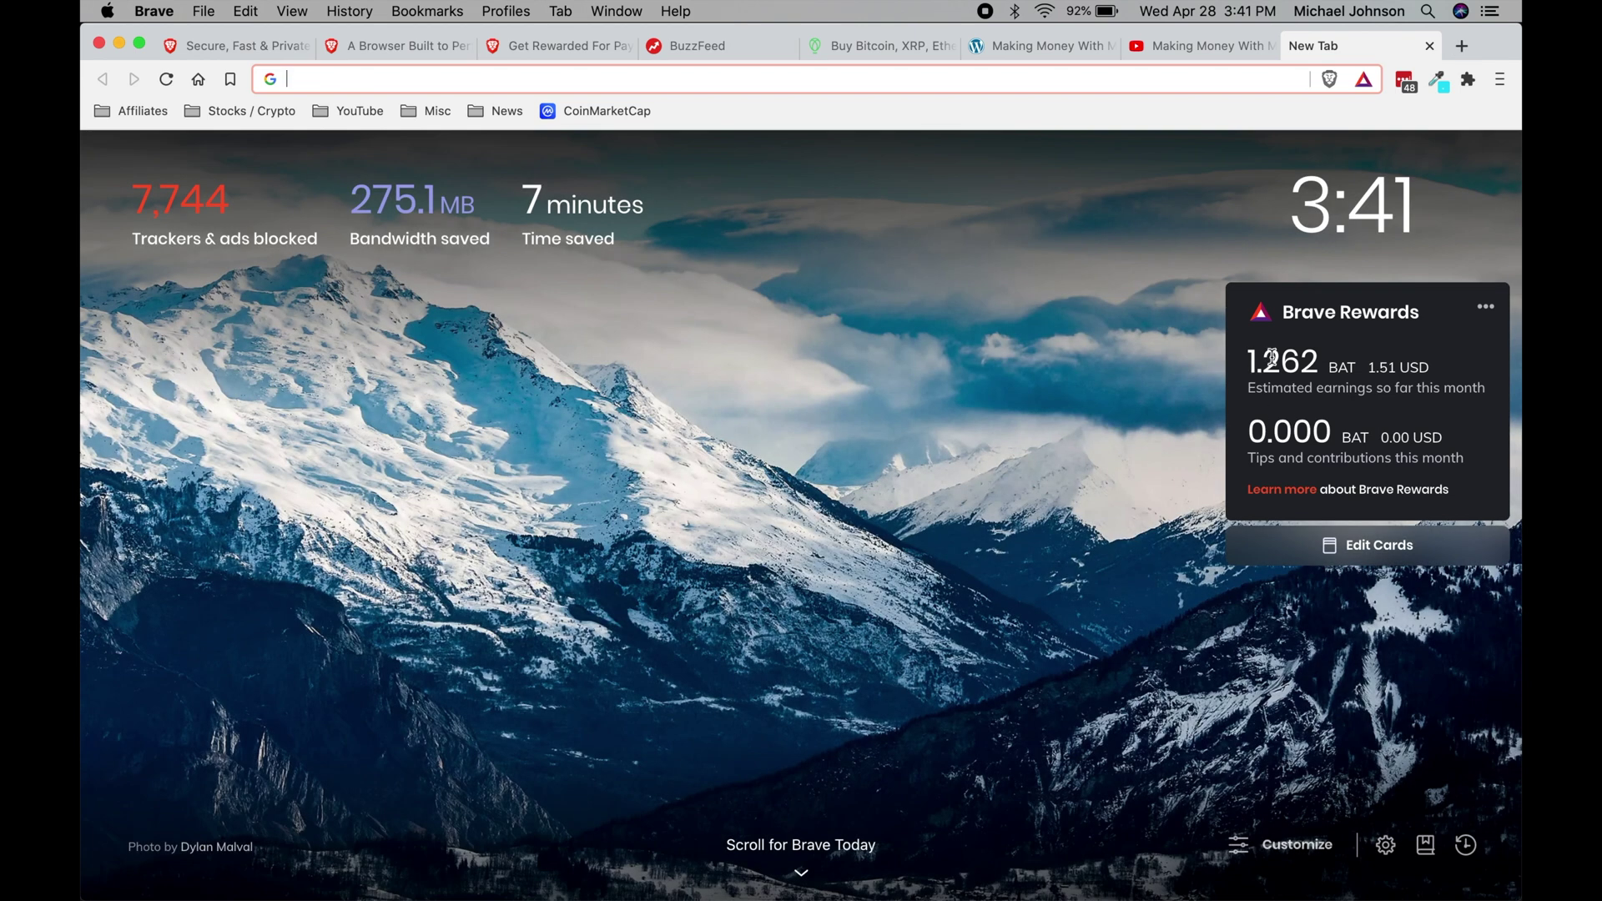
{"action": "left_click_drag", "start_coordinate": [1250, 358], "coordinate": [1310, 361]}
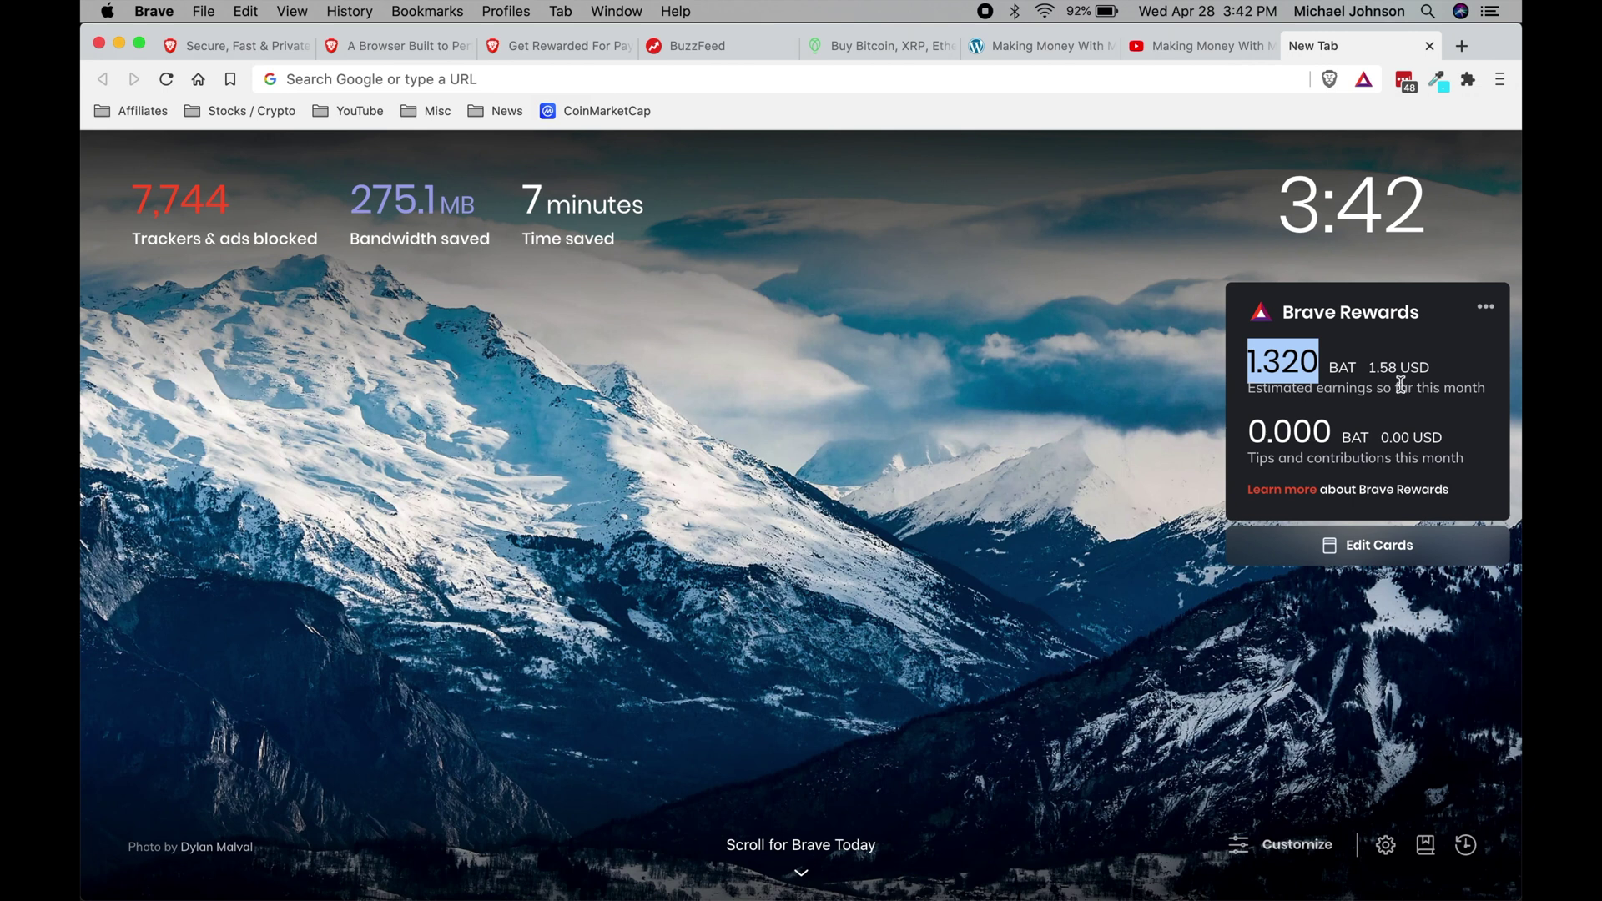
{"action": "left_click", "coordinate": [1128, 390]}
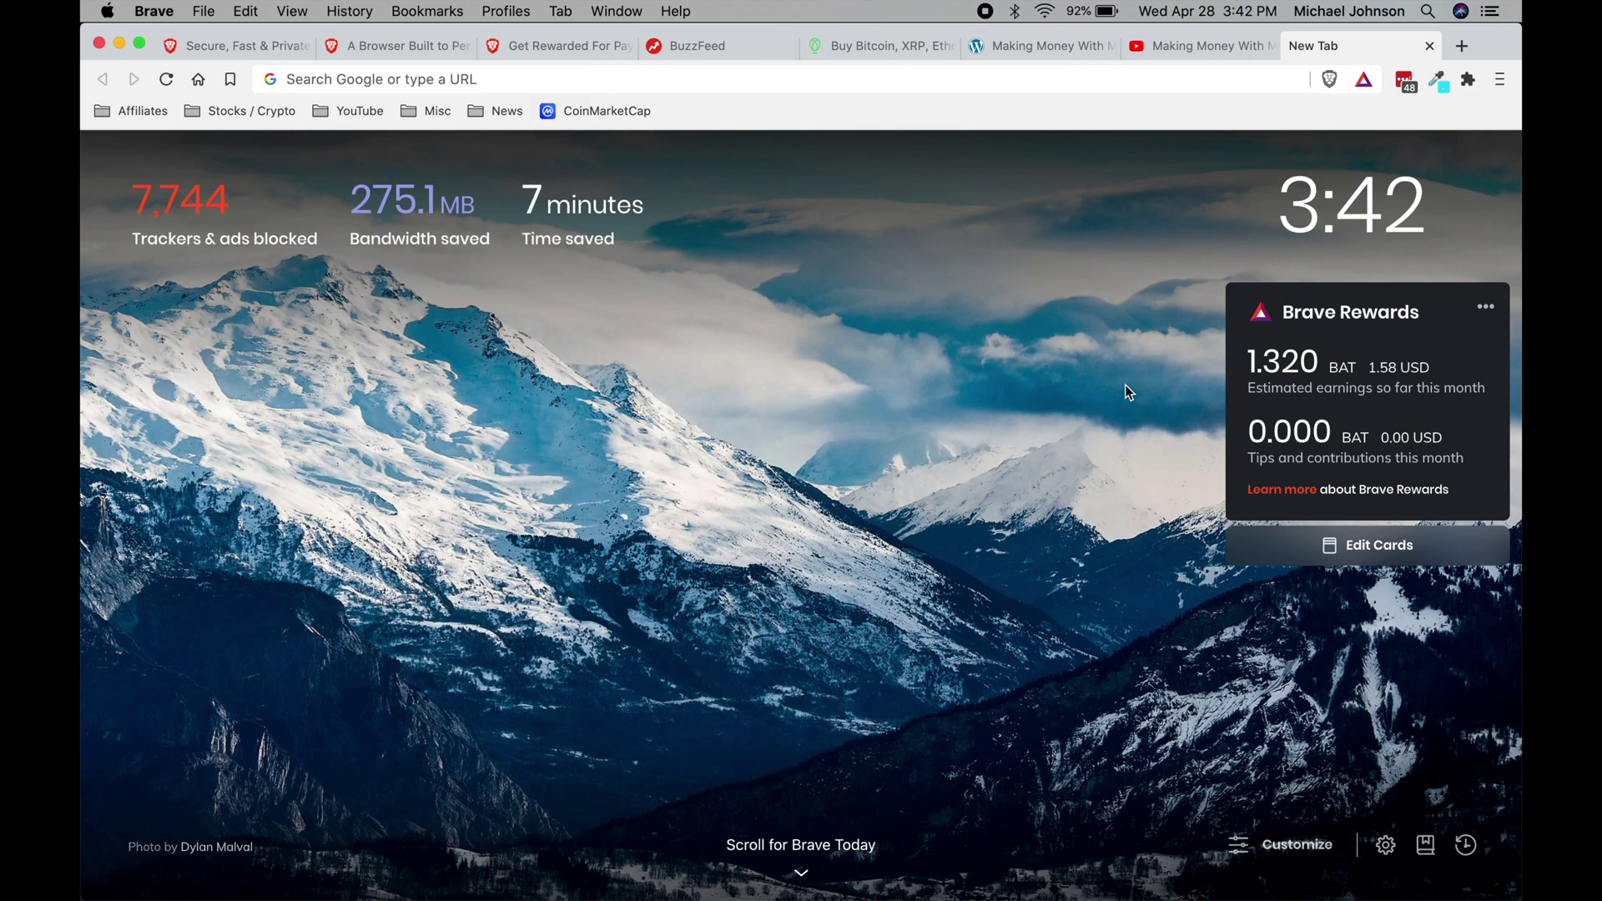
{"action": "left_click", "coordinate": [721, 44]}
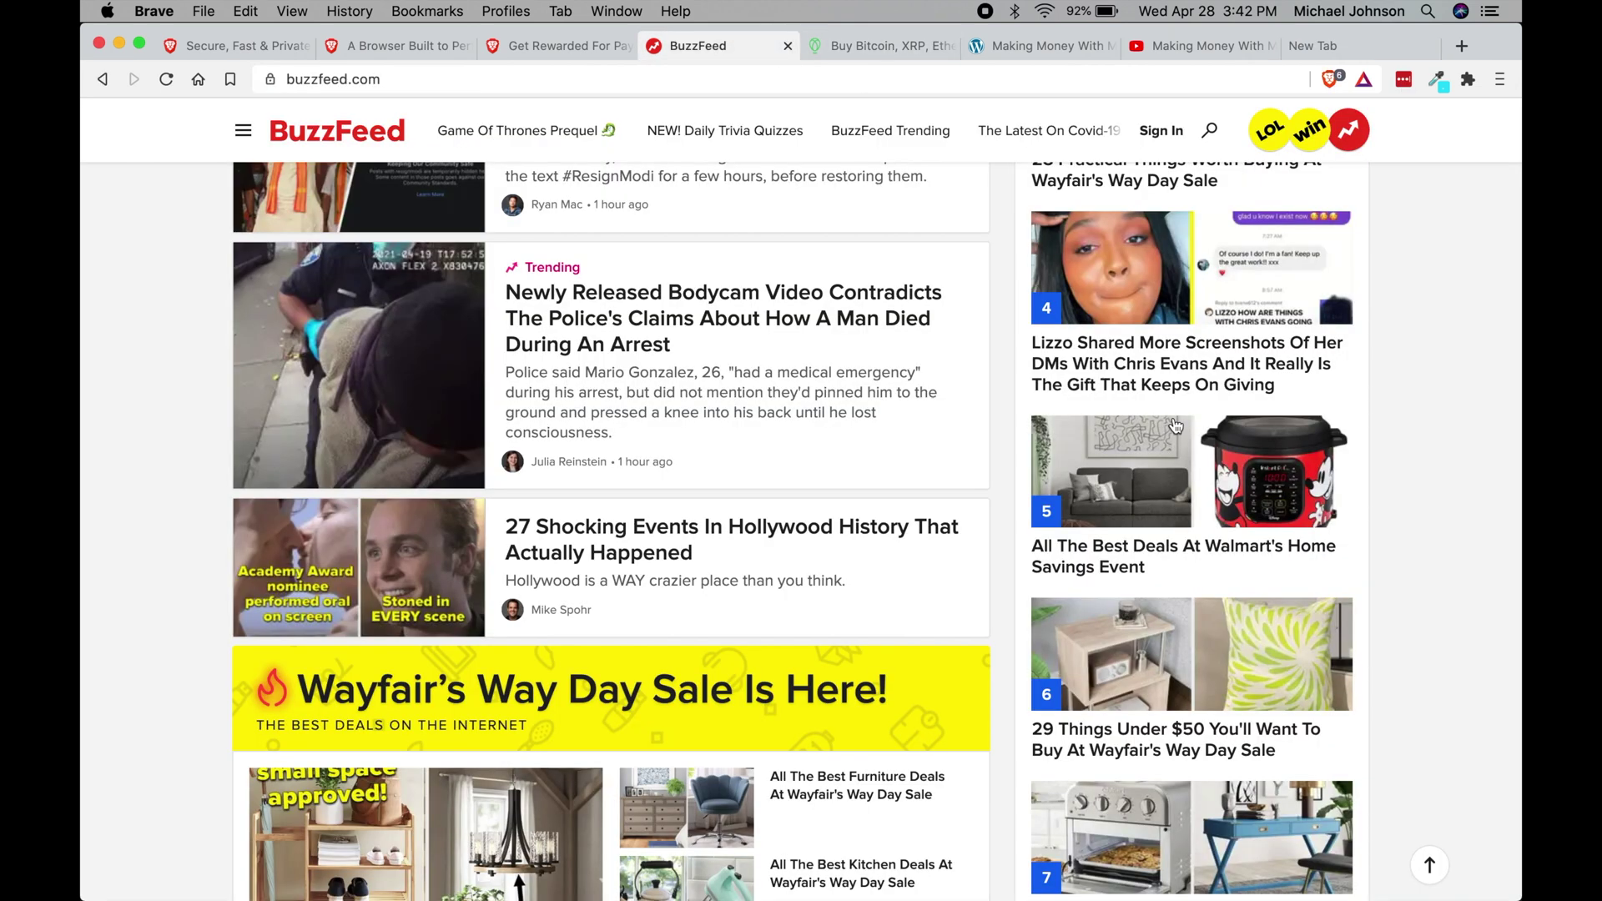
{"action": "scroll", "coordinate": [1356, 413], "scroll_direction": "up", "scroll_amount": 4}
{"action": "left_click", "coordinate": [1352, 45]}
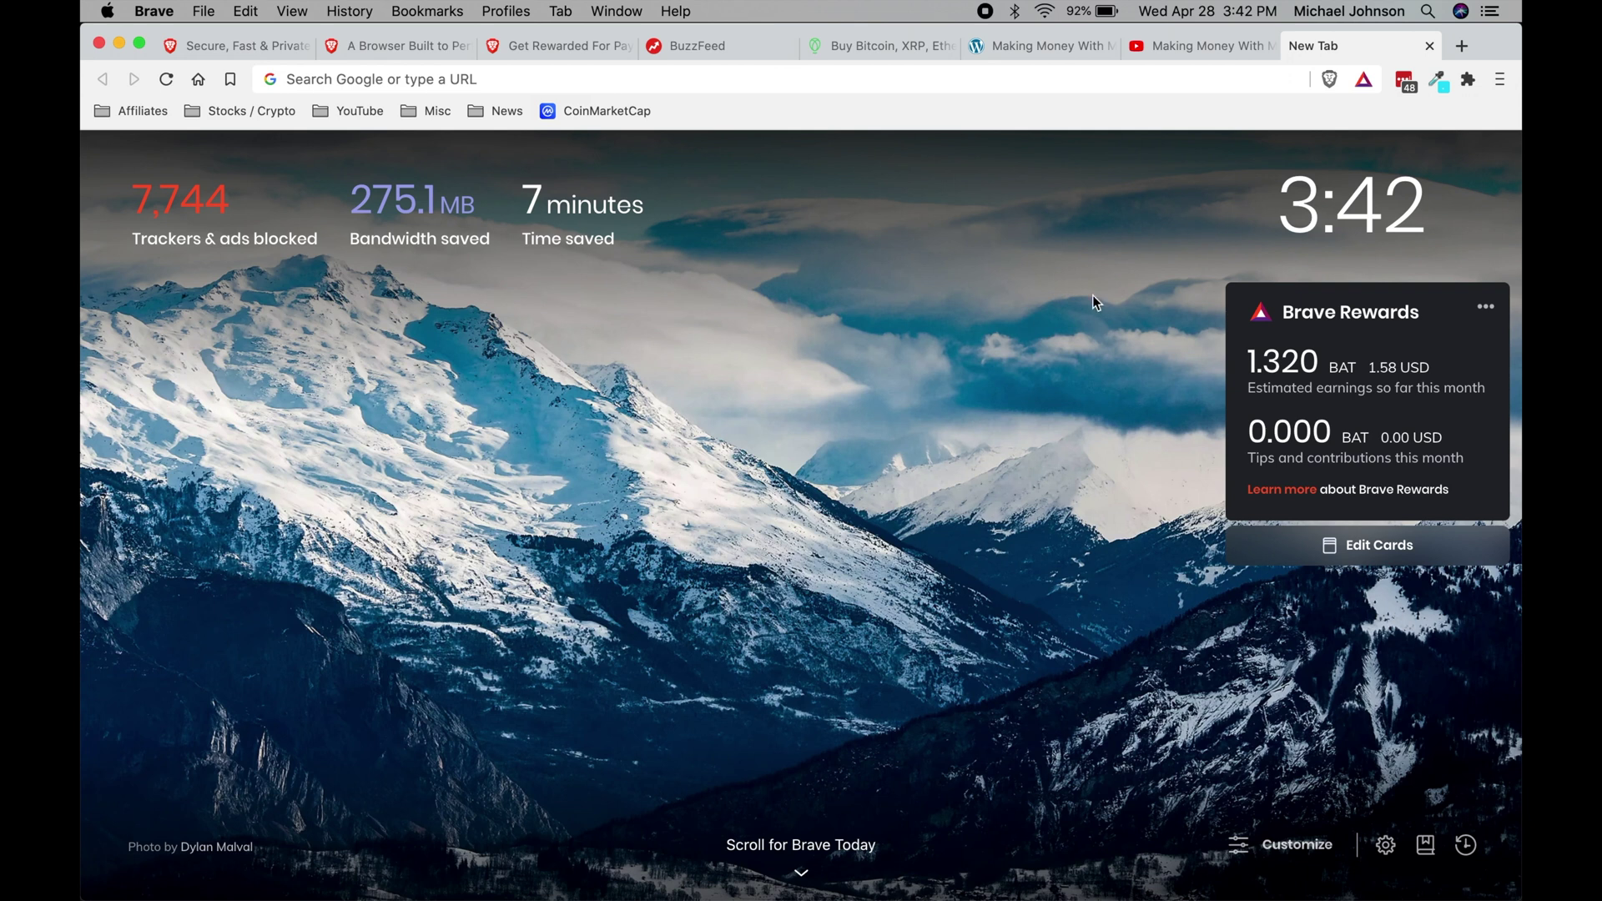
{"action": "left_click", "coordinate": [1251, 361]}
{"action": "left_click_drag", "start_coordinate": [1250, 361], "coordinate": [1318, 364]}
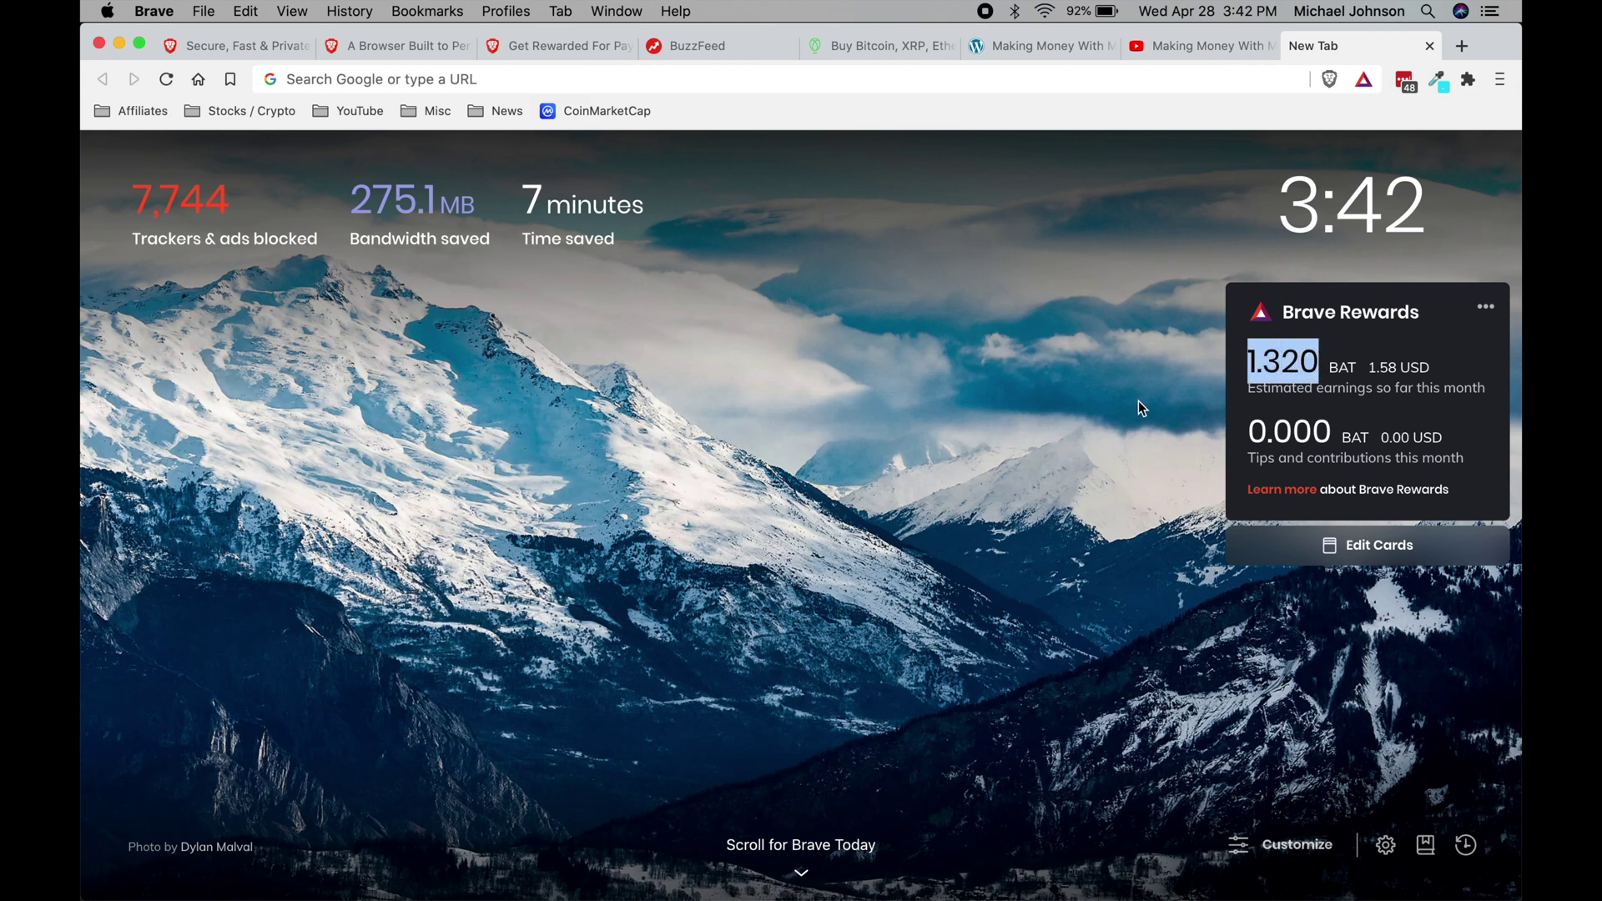
{"action": "left_click", "coordinate": [1376, 408]}
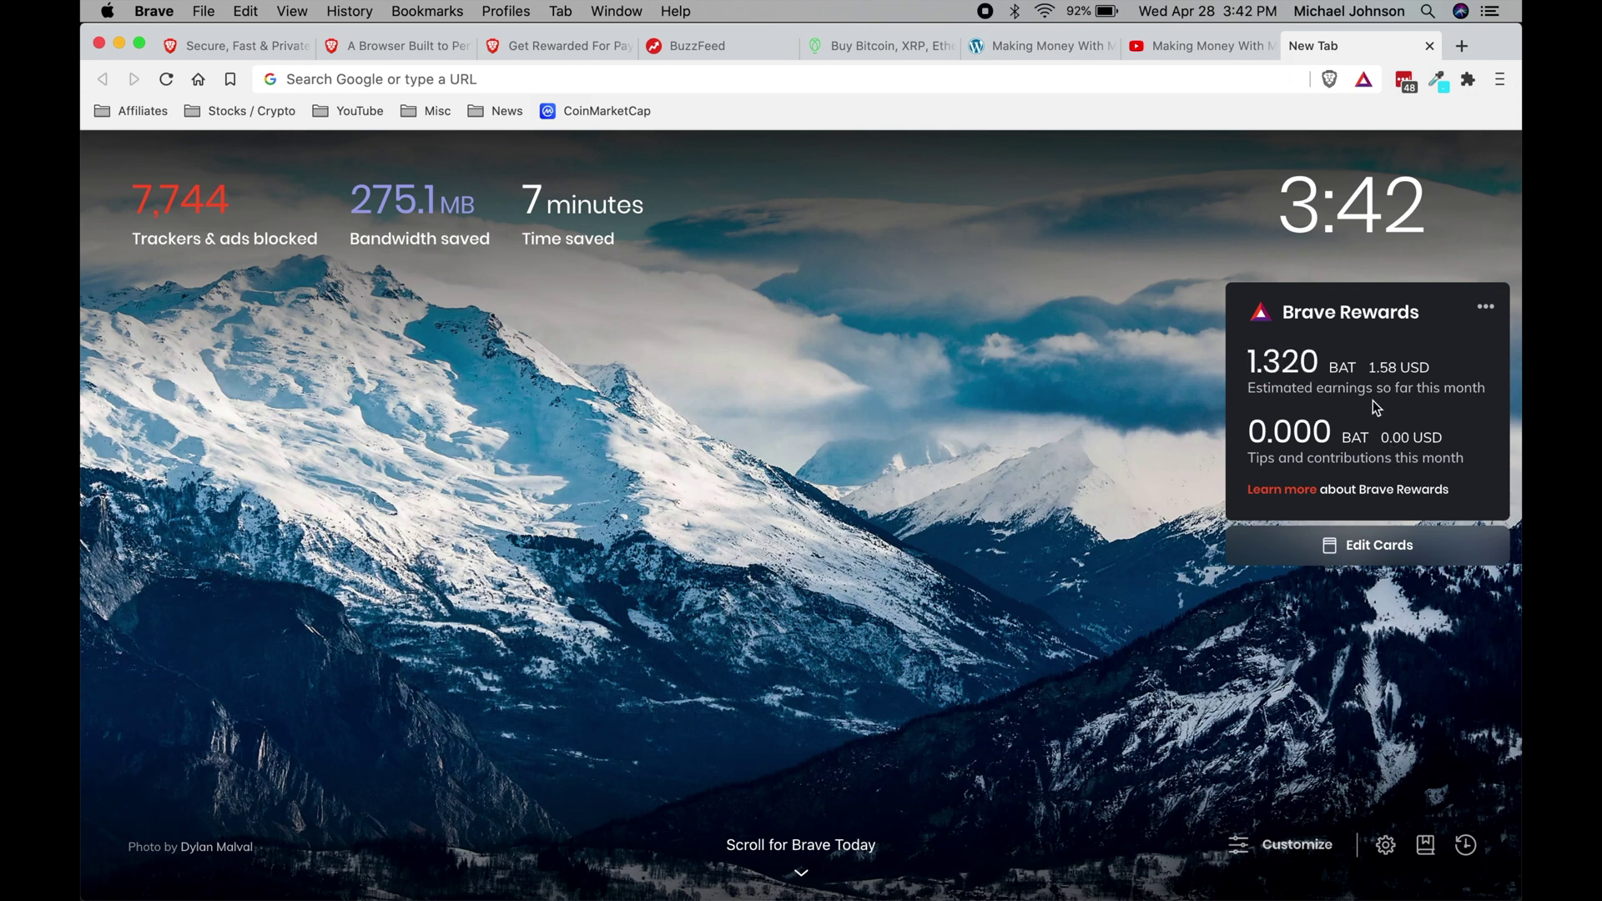
{"action": "left_click_drag", "start_coordinate": [1401, 363], "coordinate": [1261, 362]}
{"action": "left_click", "coordinate": [1268, 361]}
Step: Open the full brave://rewards page and review its Auto-Contribute and monthly contribution settings
{"action": "left_click", "coordinate": [1284, 489]}
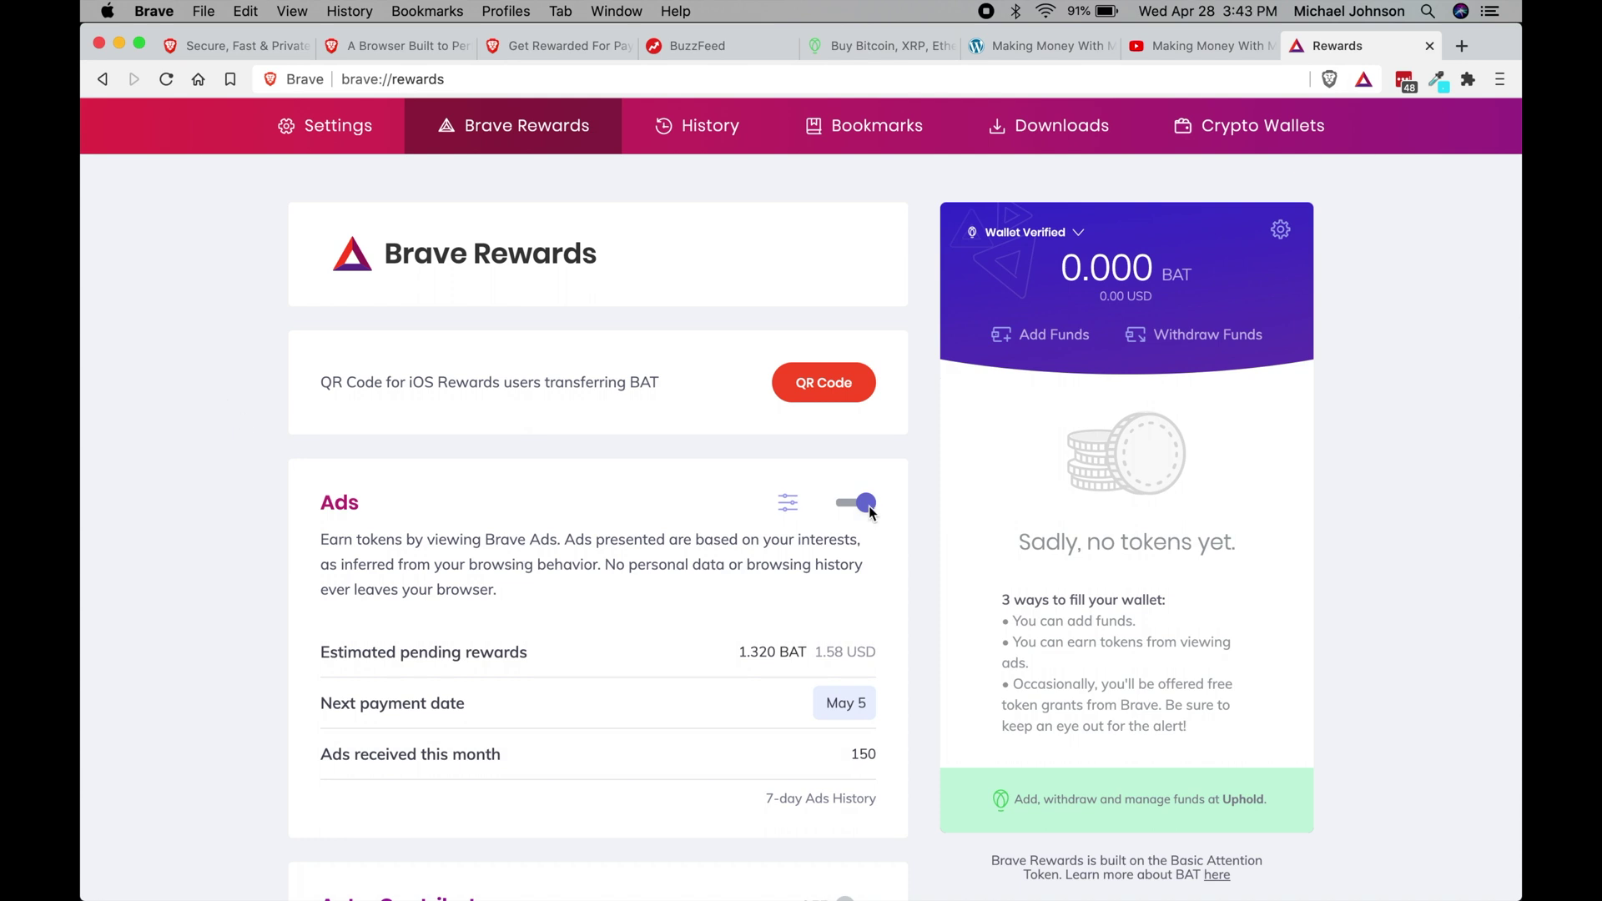
{"action": "scroll", "coordinate": [868, 506], "scroll_direction": "down", "scroll_amount": 3}
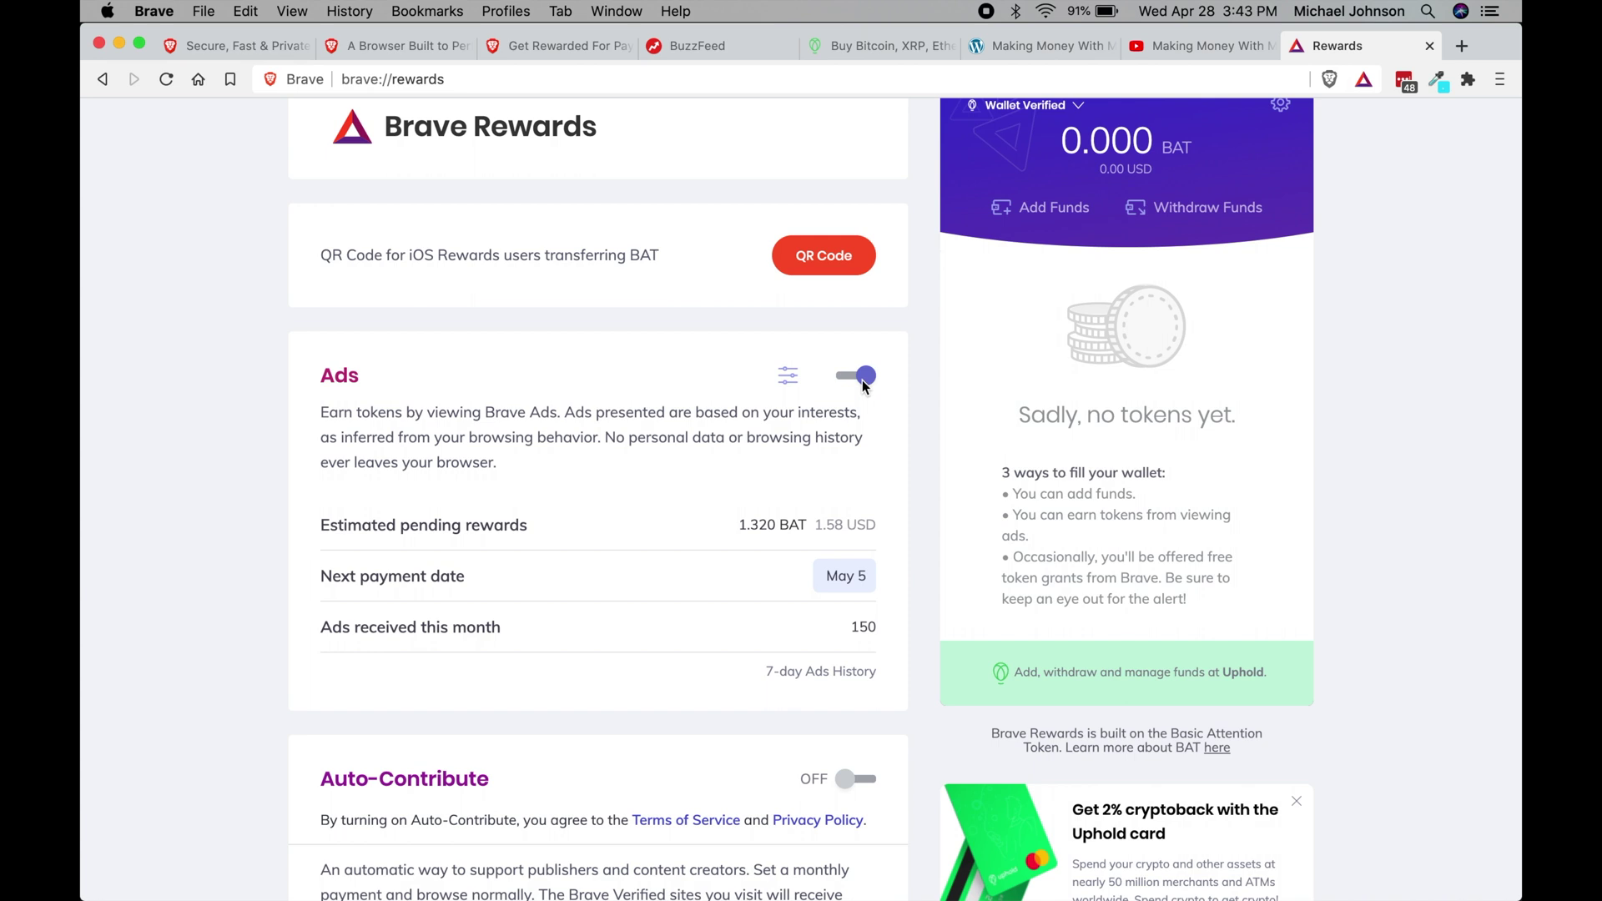
{"action": "left_click", "coordinate": [860, 377]}
{"action": "scroll", "coordinate": [260, 468], "scroll_direction": "down", "scroll_amount": 6}
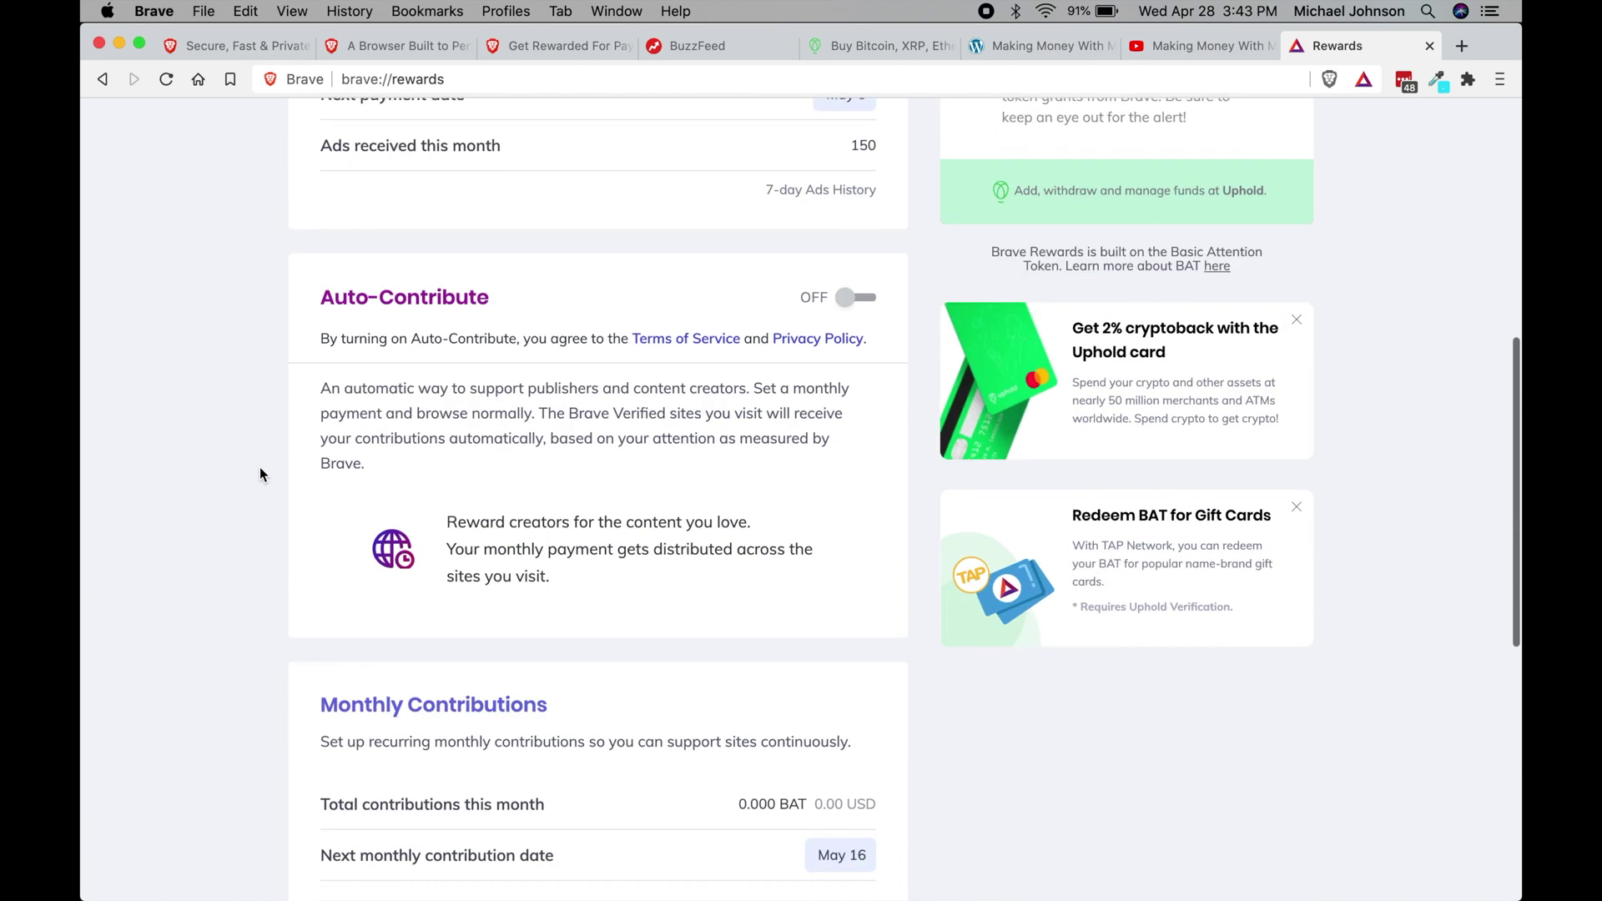
{"action": "scroll", "coordinate": [259, 467], "scroll_direction": "down", "scroll_amount": 1}
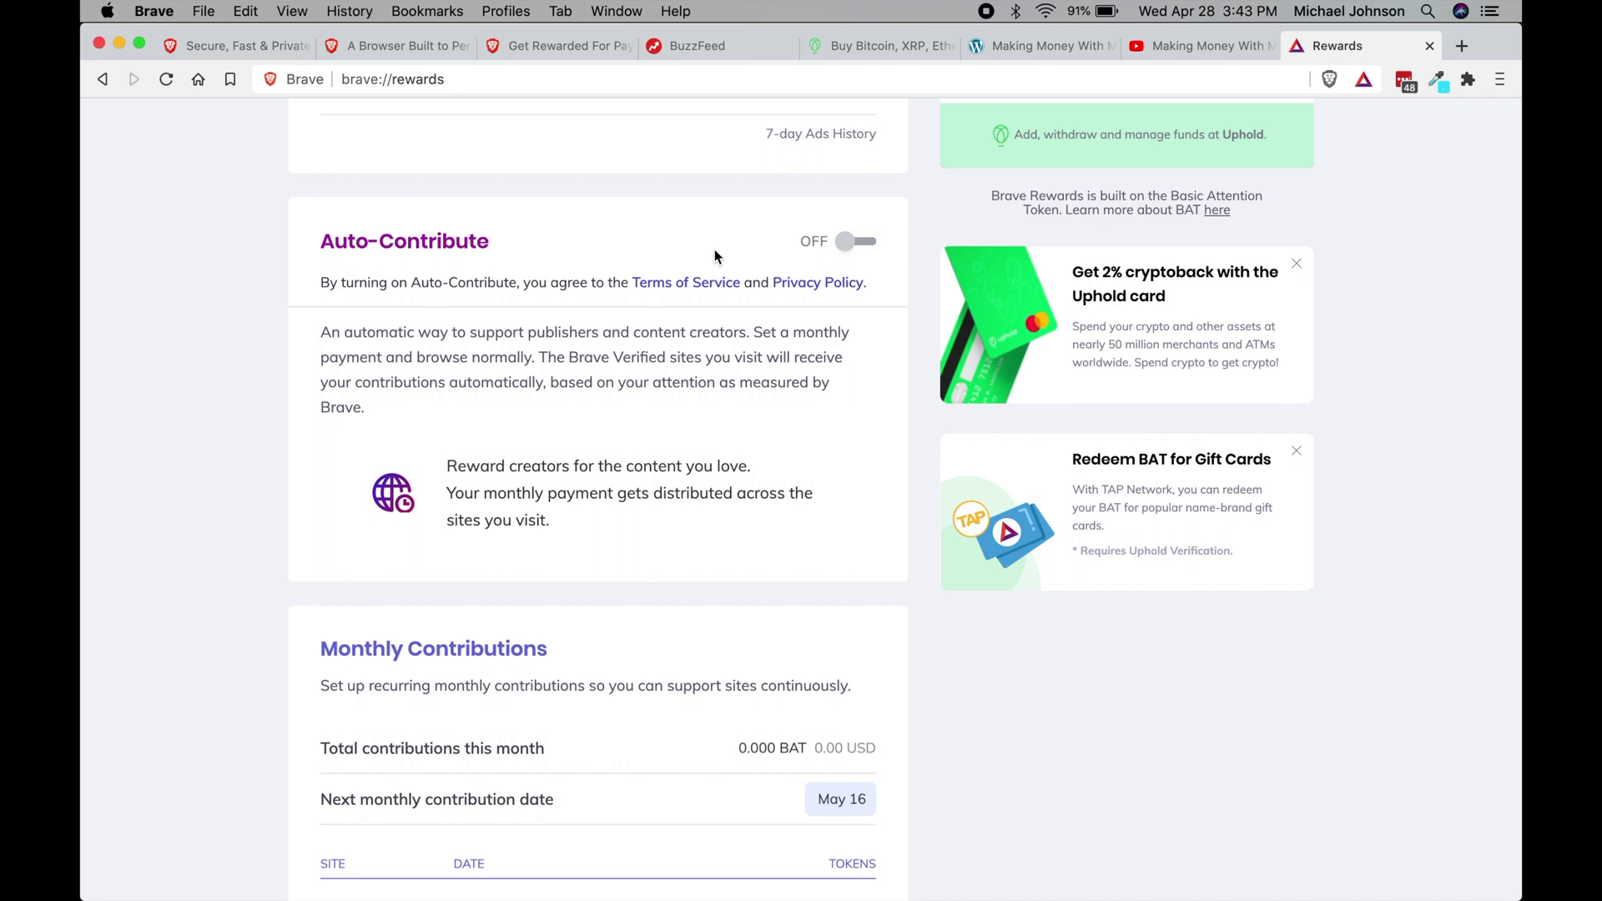
{"action": "left_click", "coordinate": [534, 47]}
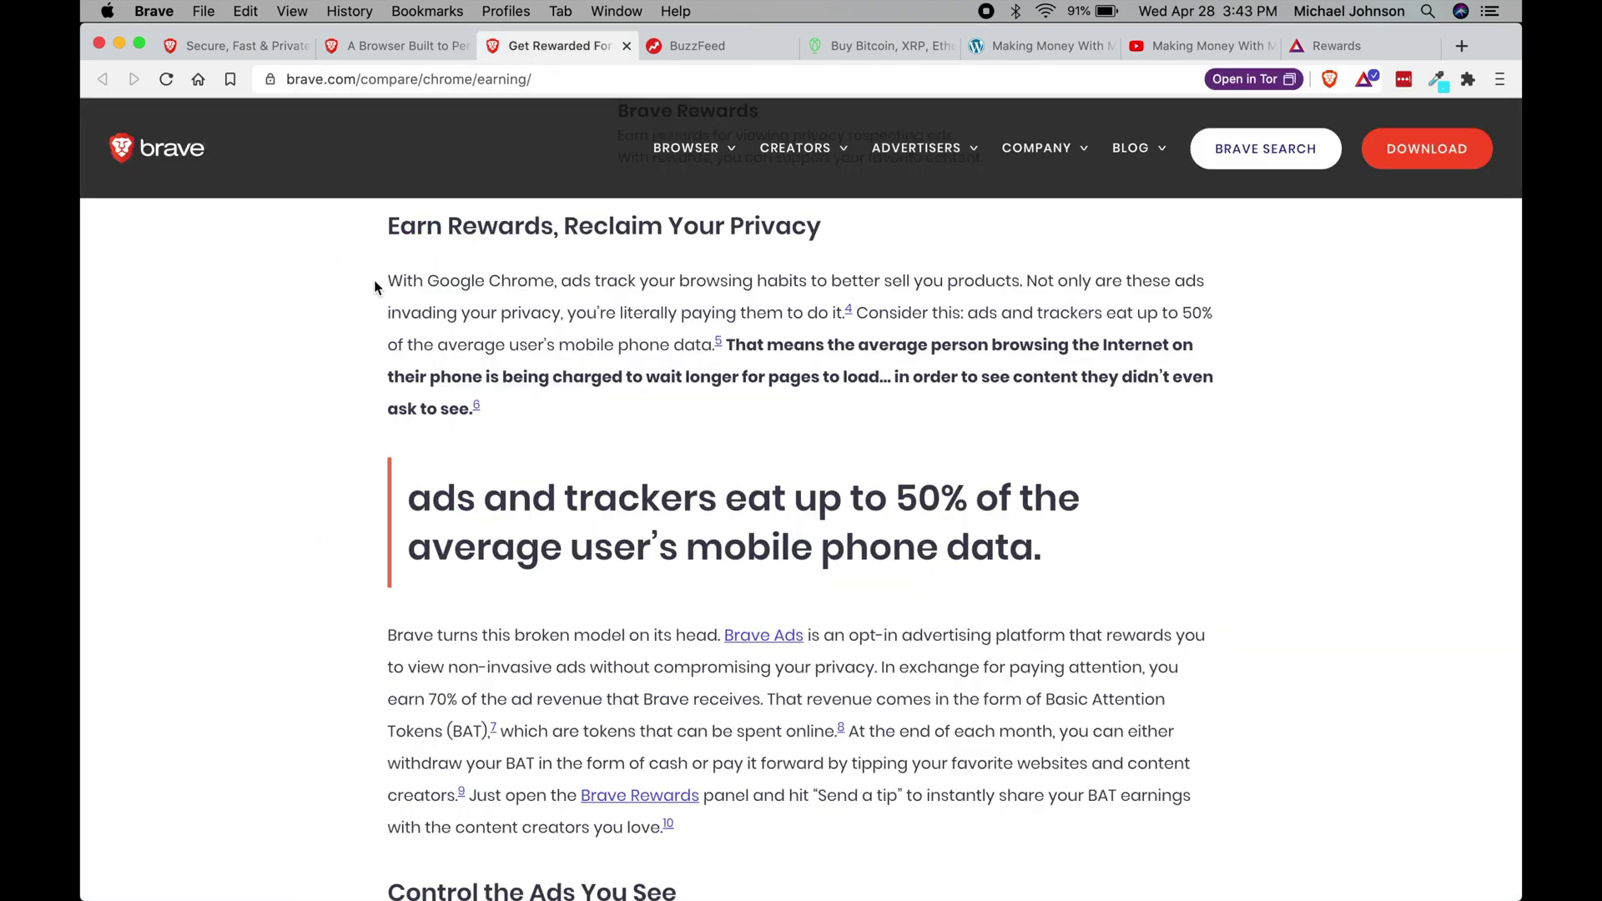
{"action": "scroll", "coordinate": [376, 287], "scroll_direction": "up", "scroll_amount": 15}
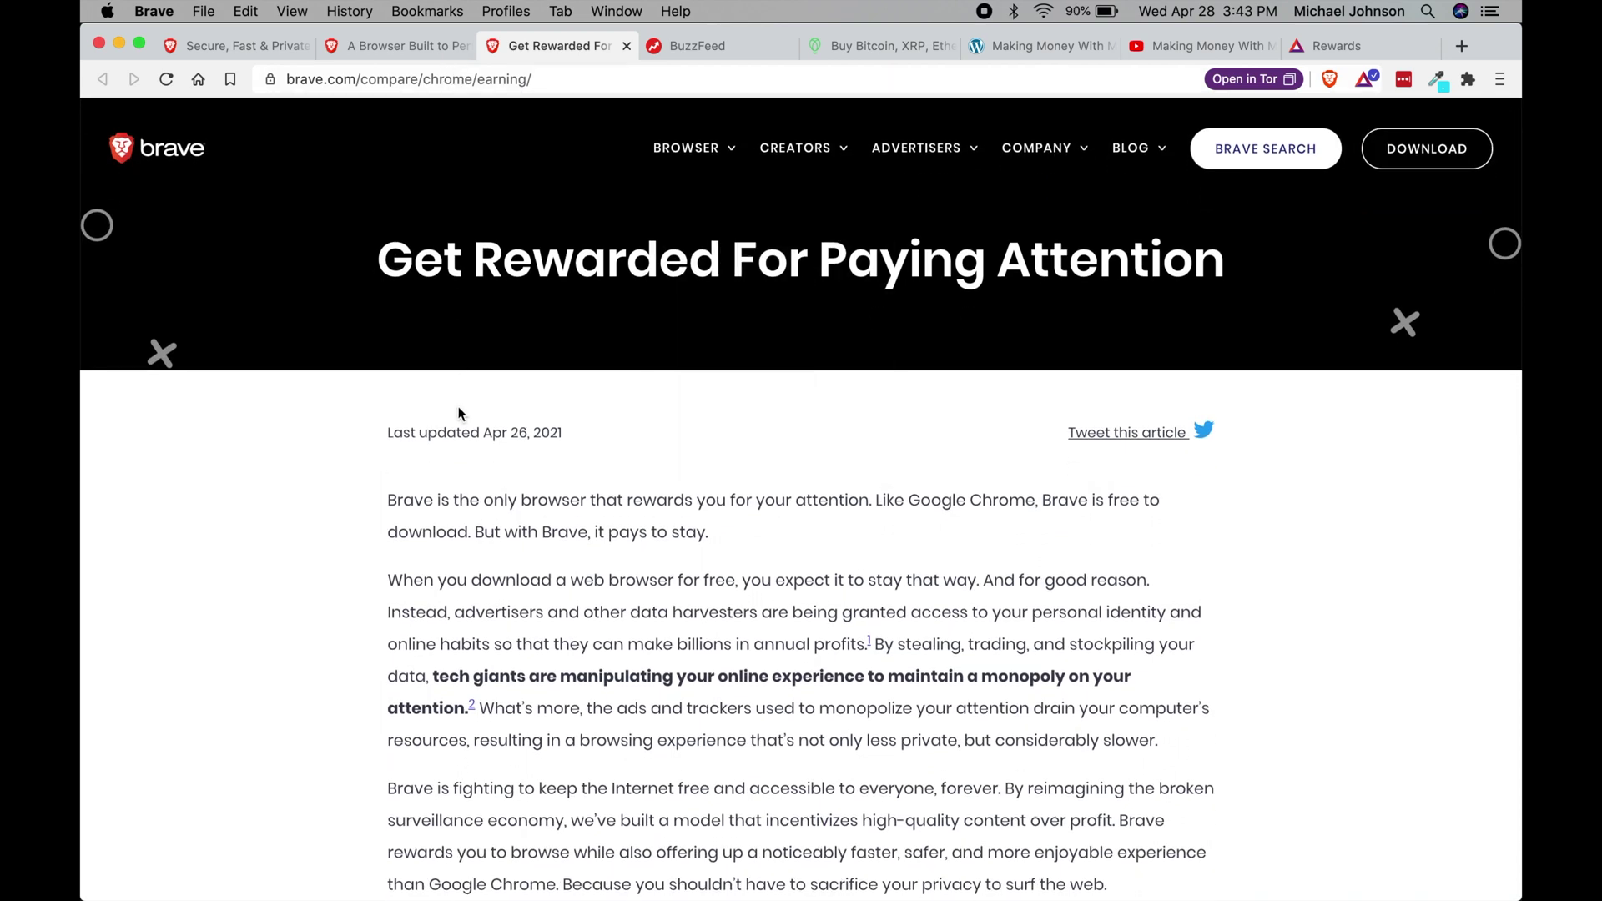
{"action": "scroll", "coordinate": [346, 465], "scroll_direction": "down", "scroll_amount": 5}
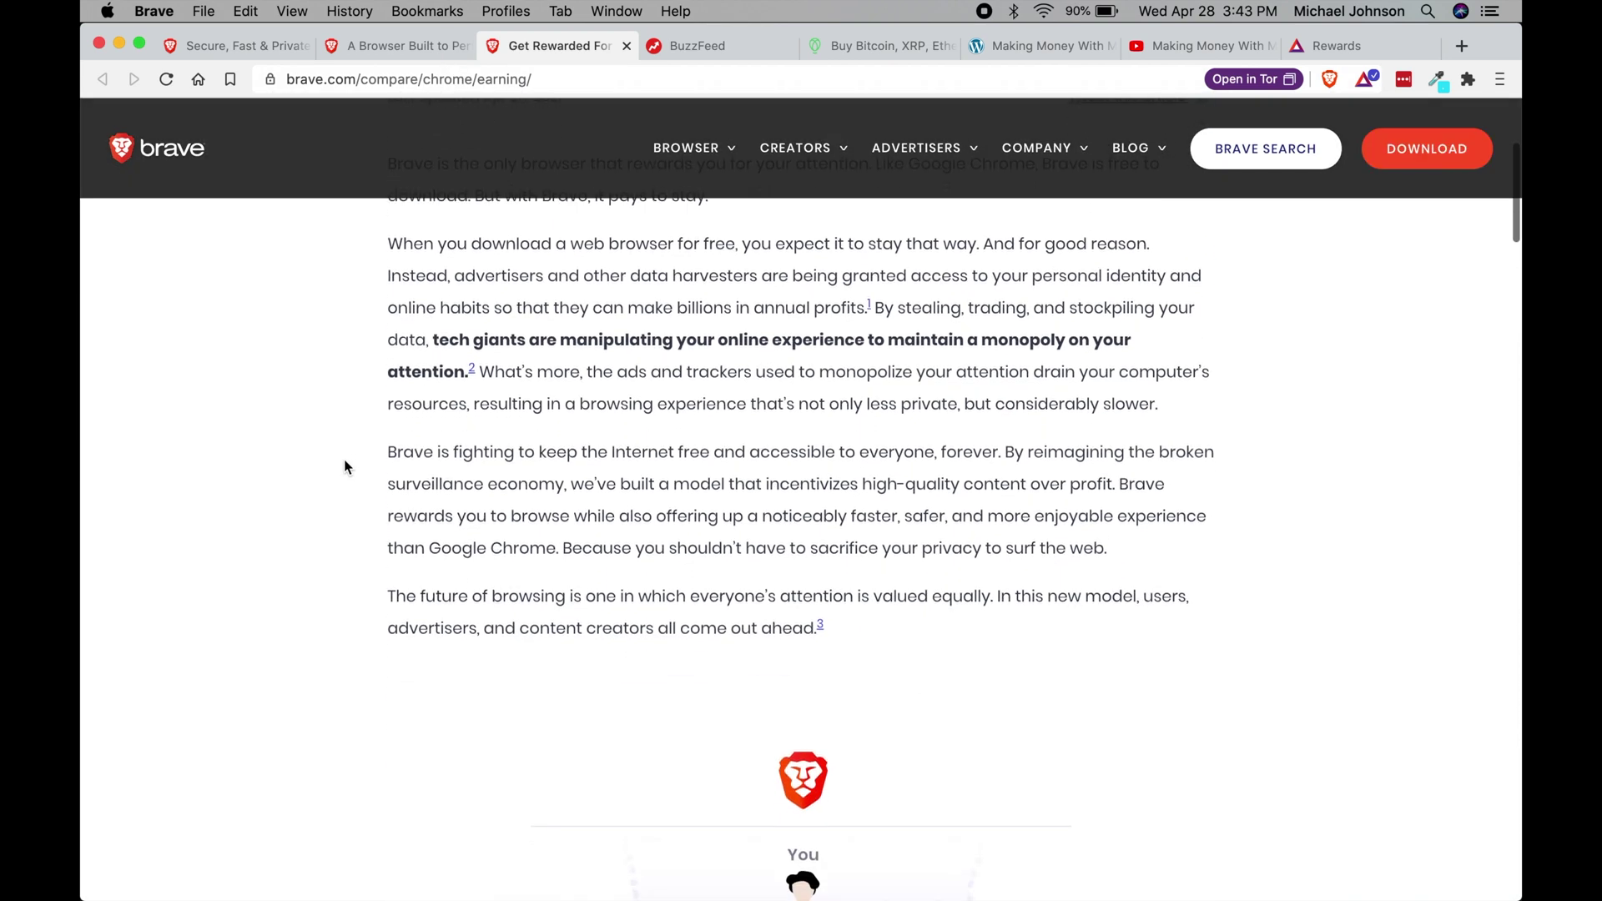
{"action": "scroll", "coordinate": [344, 460], "scroll_direction": "down", "scroll_amount": 5}
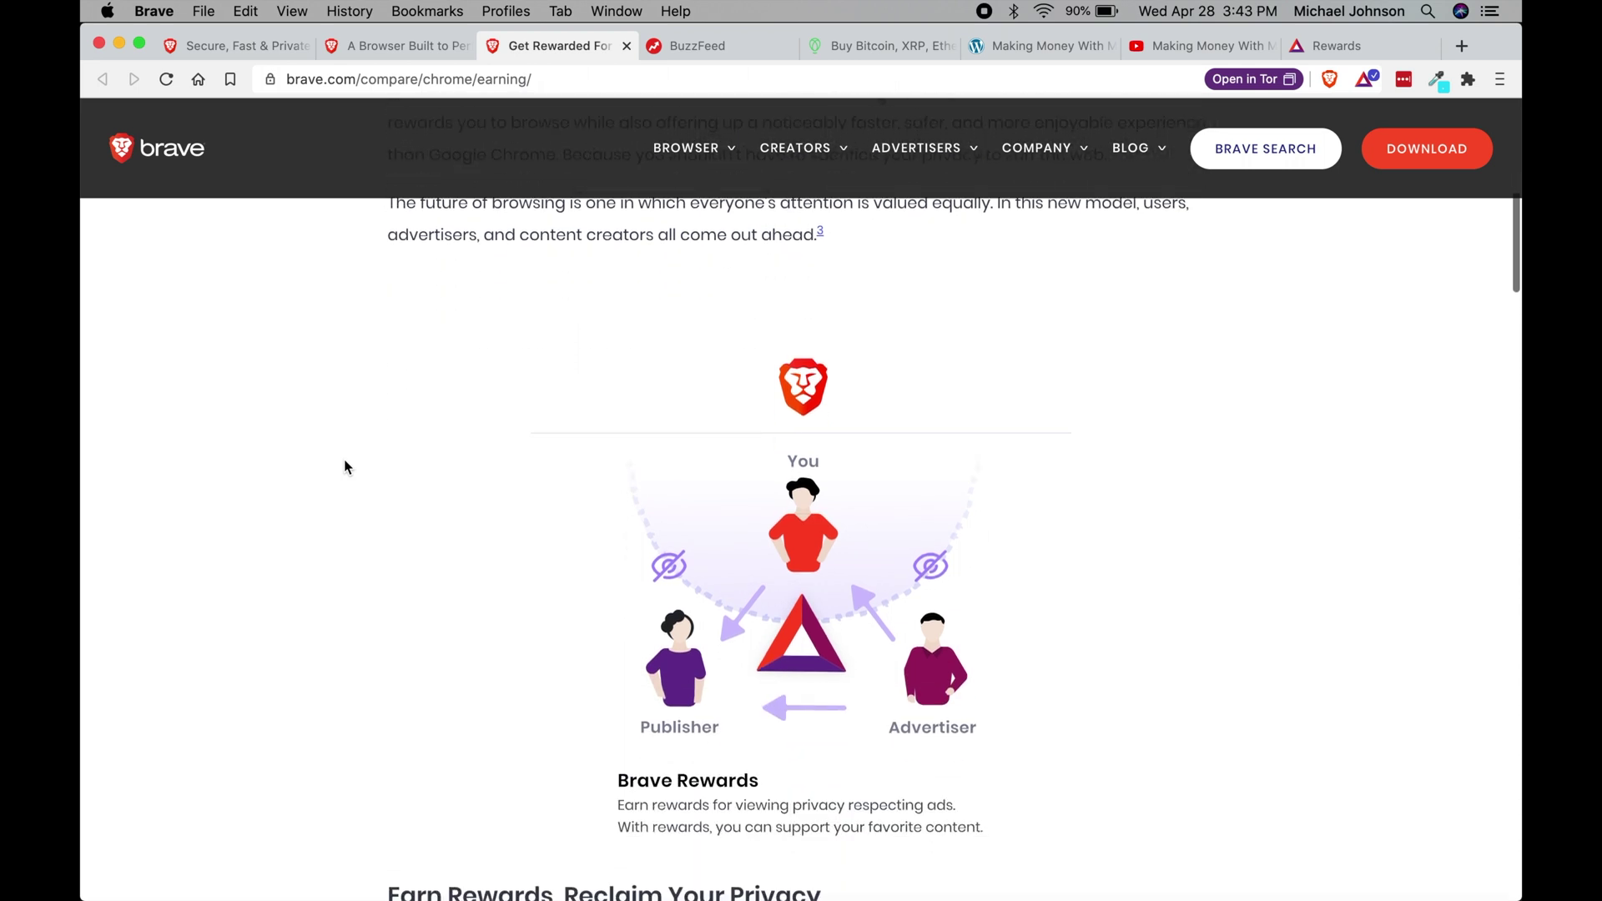
{"action": "scroll", "coordinate": [344, 466], "scroll_direction": "down", "scroll_amount": 5}
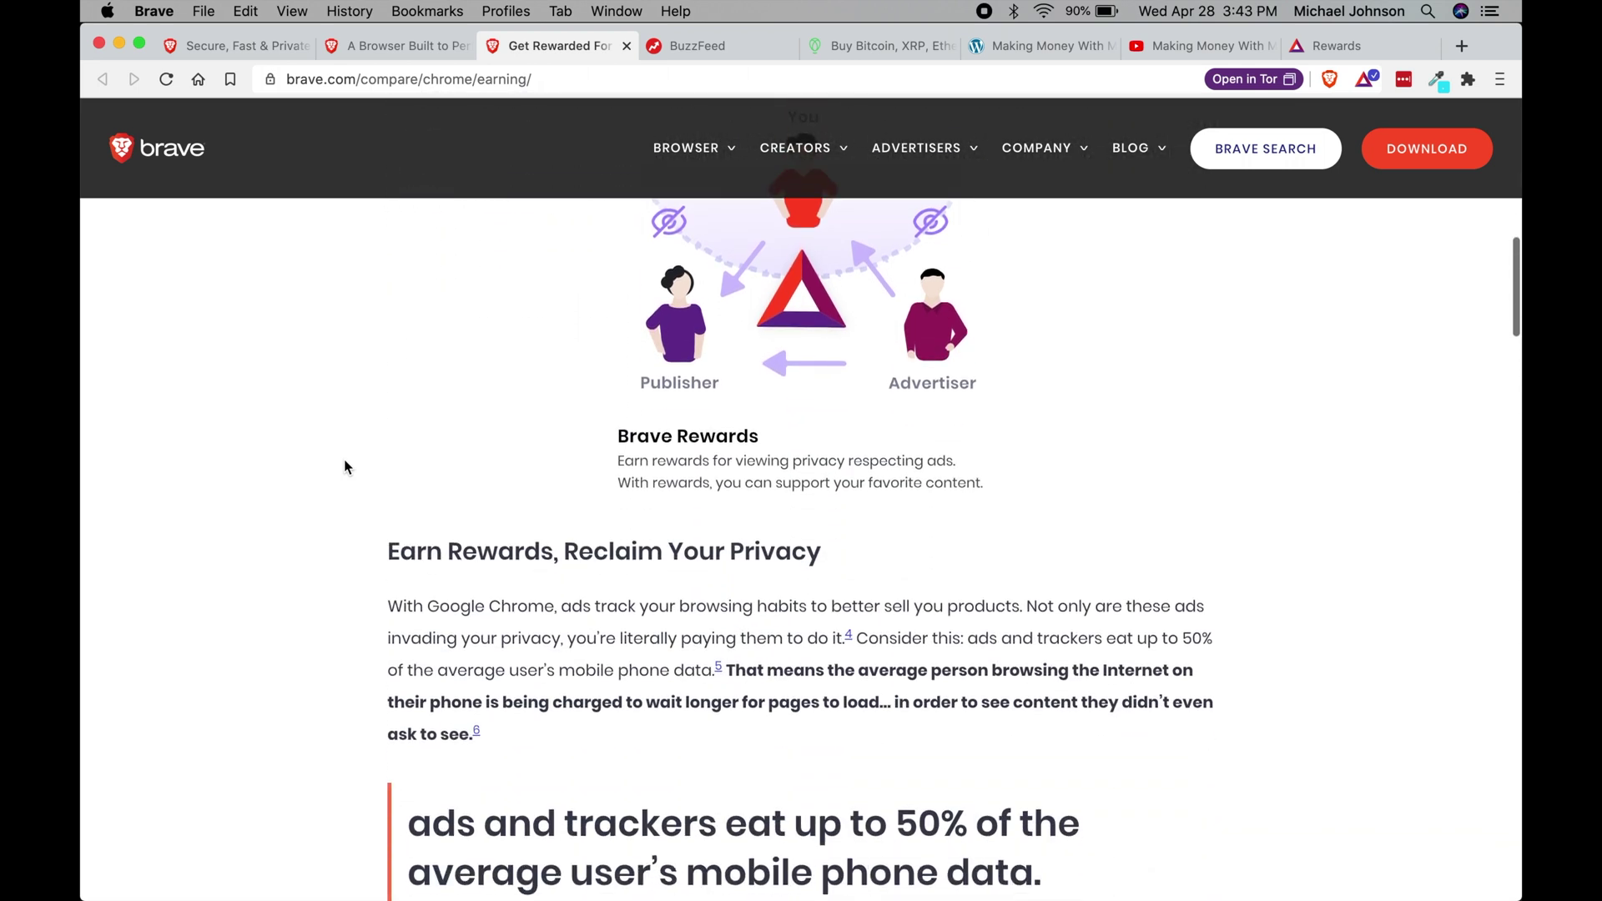
{"action": "scroll", "coordinate": [345, 461], "scroll_direction": "down", "scroll_amount": 2}
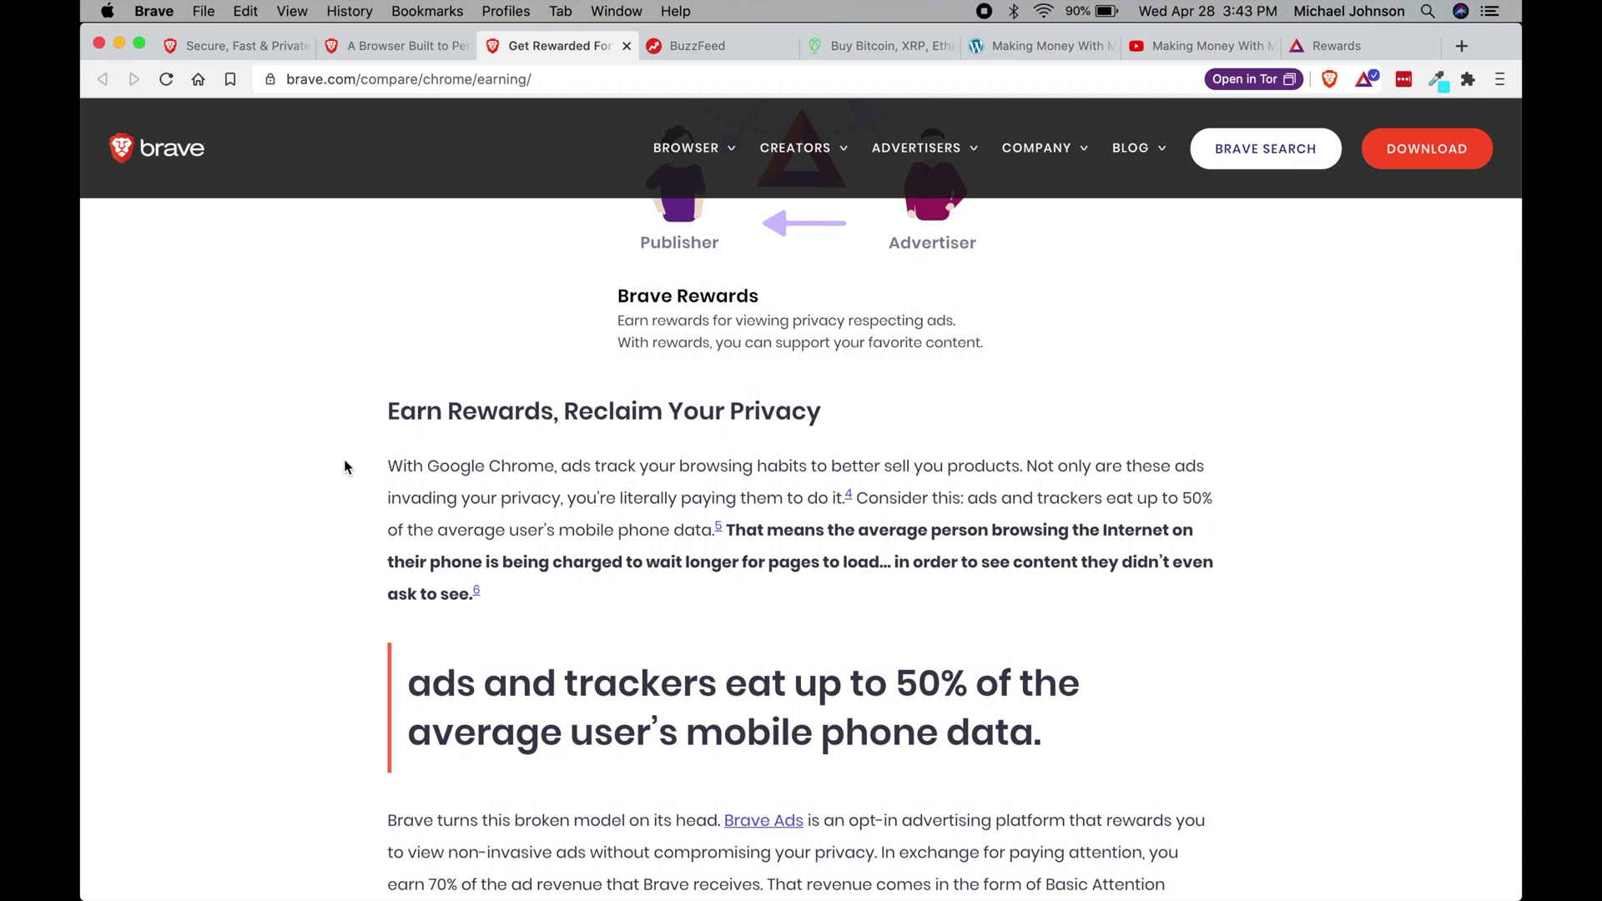
{"action": "scroll", "coordinate": [344, 466], "scroll_direction": "down", "scroll_amount": 2}
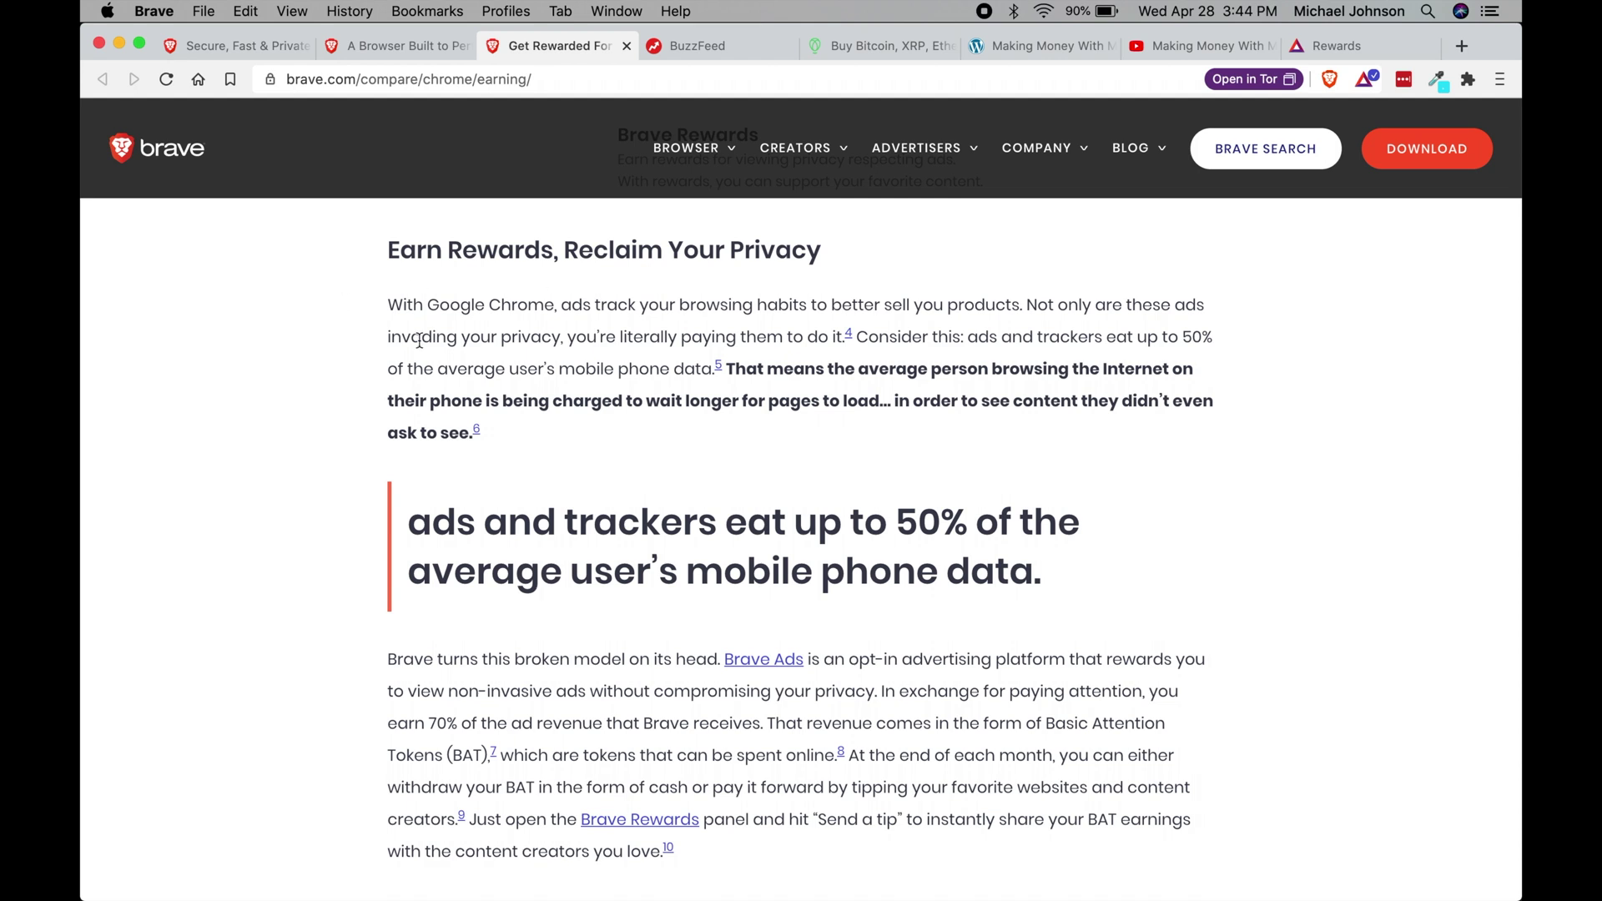
{"action": "scroll", "coordinate": [377, 332], "scroll_direction": "up", "scroll_amount": 2}
{"action": "scroll", "coordinate": [377, 334], "scroll_direction": "up", "scroll_amount": 5}
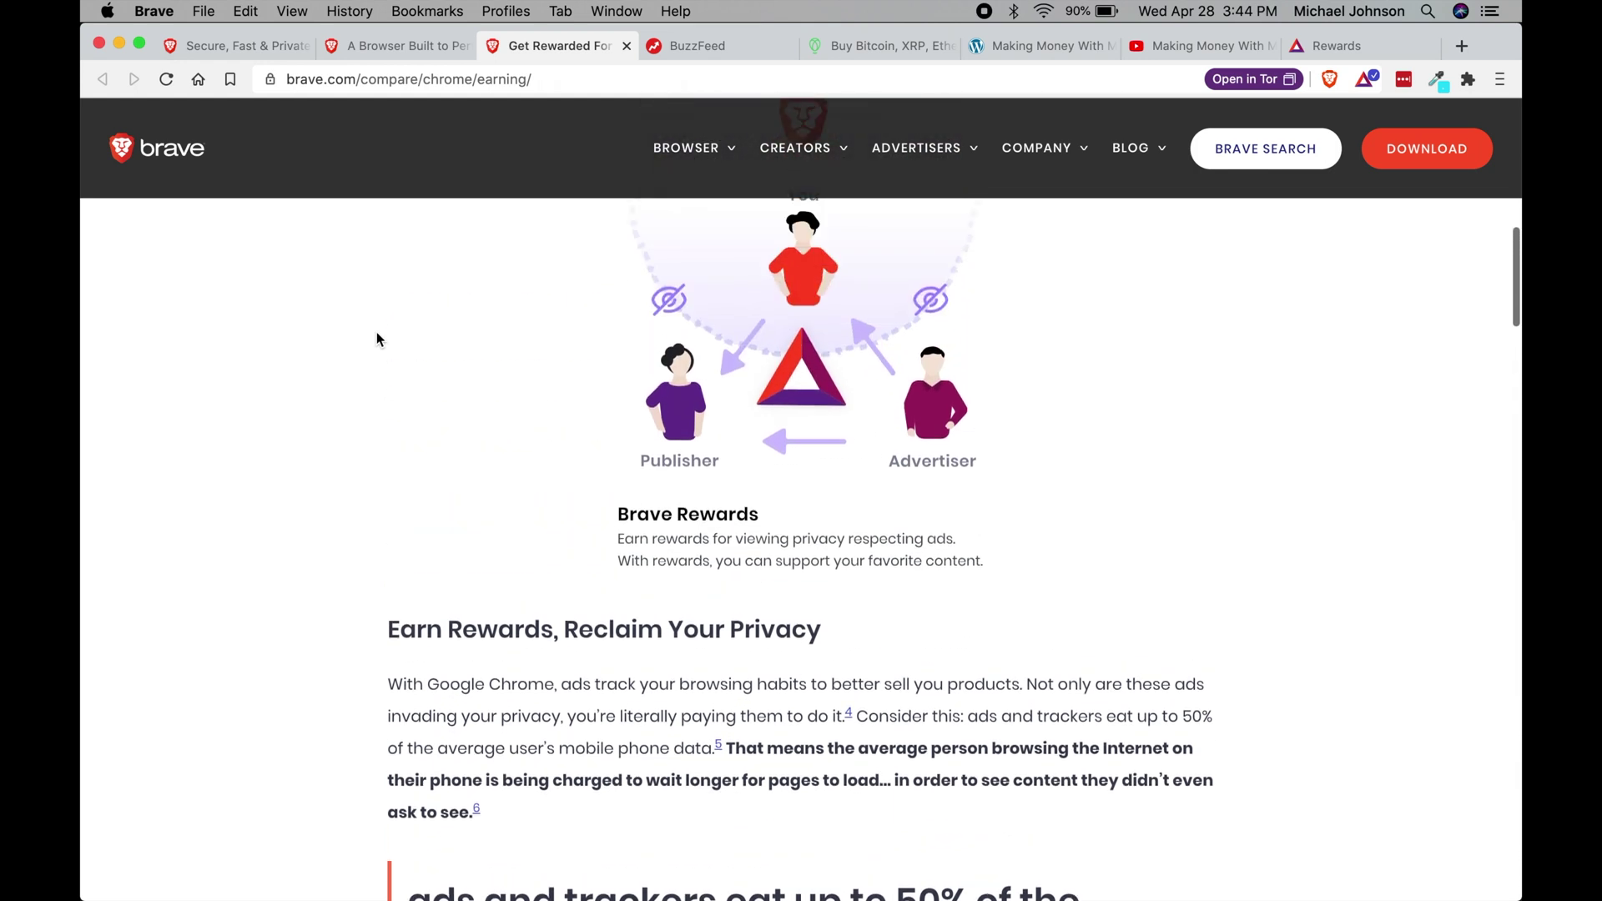
{"action": "mouse_move", "coordinate": [820, 150]}
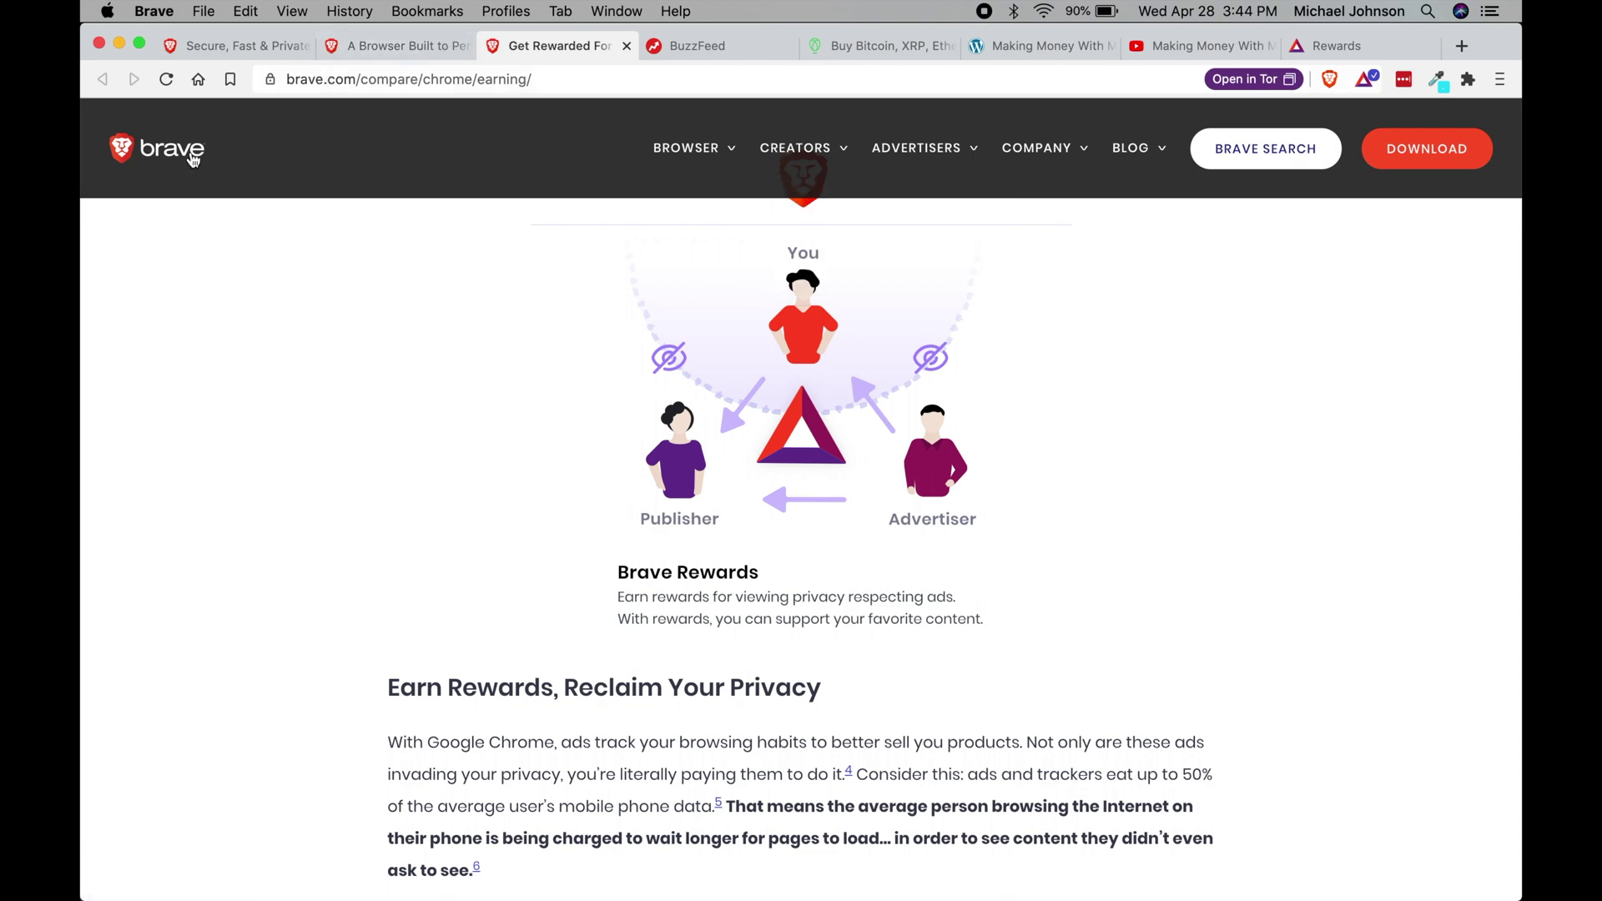
Step: From the Brave home page tab, go to Creators > Overview and scroll the creators page
{"action": "left_click", "coordinate": [251, 46]}
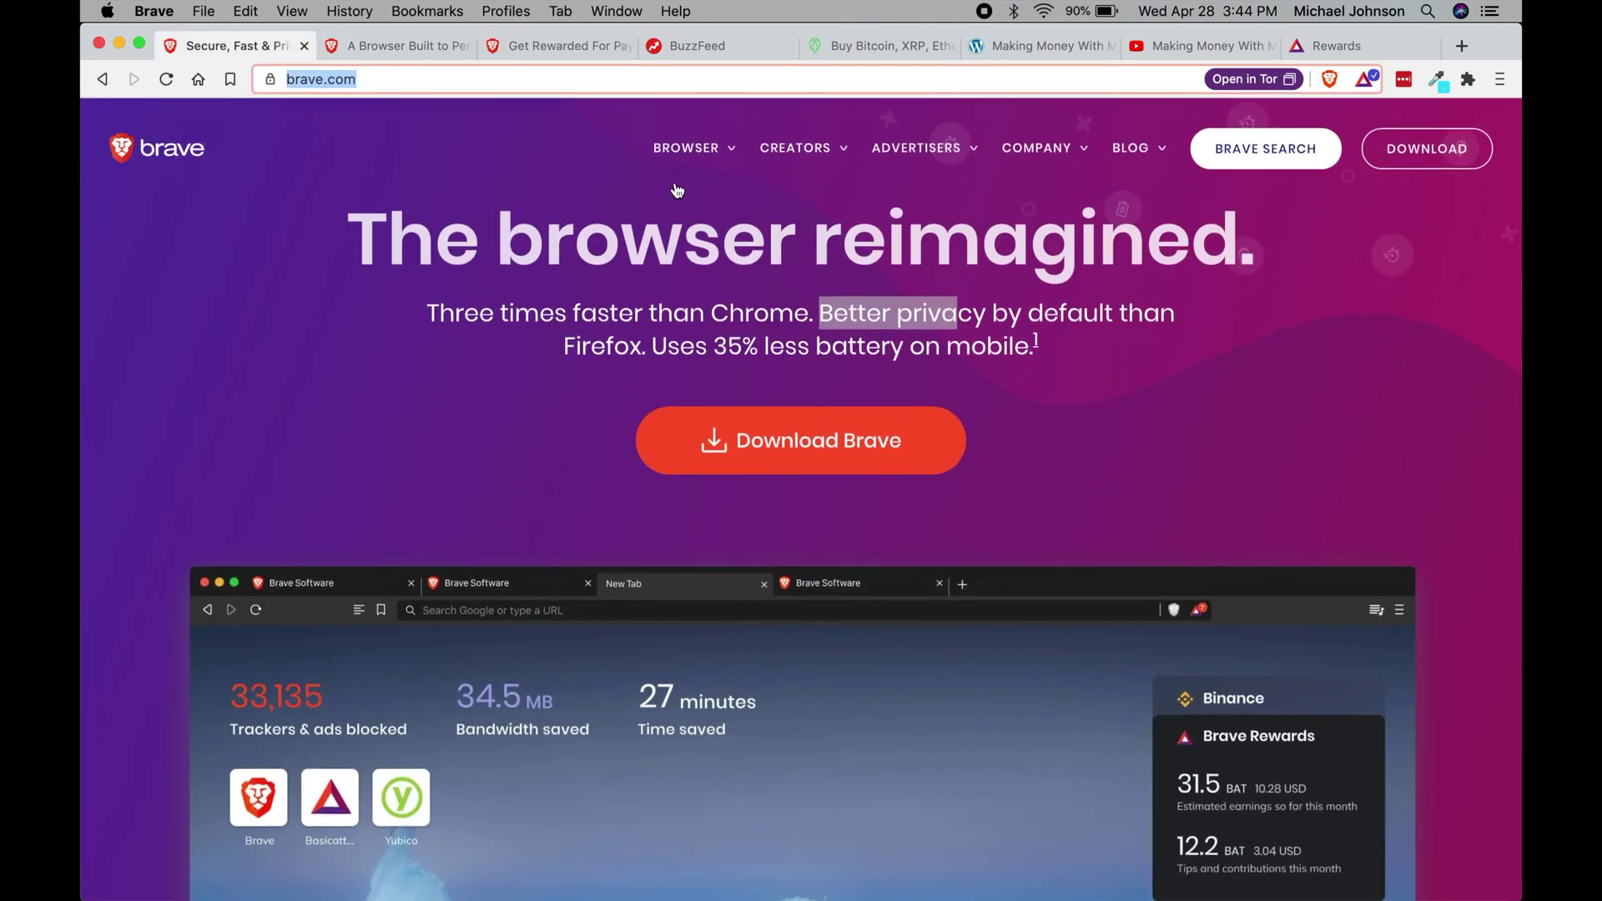
{"action": "left_click", "coordinate": [676, 148]}
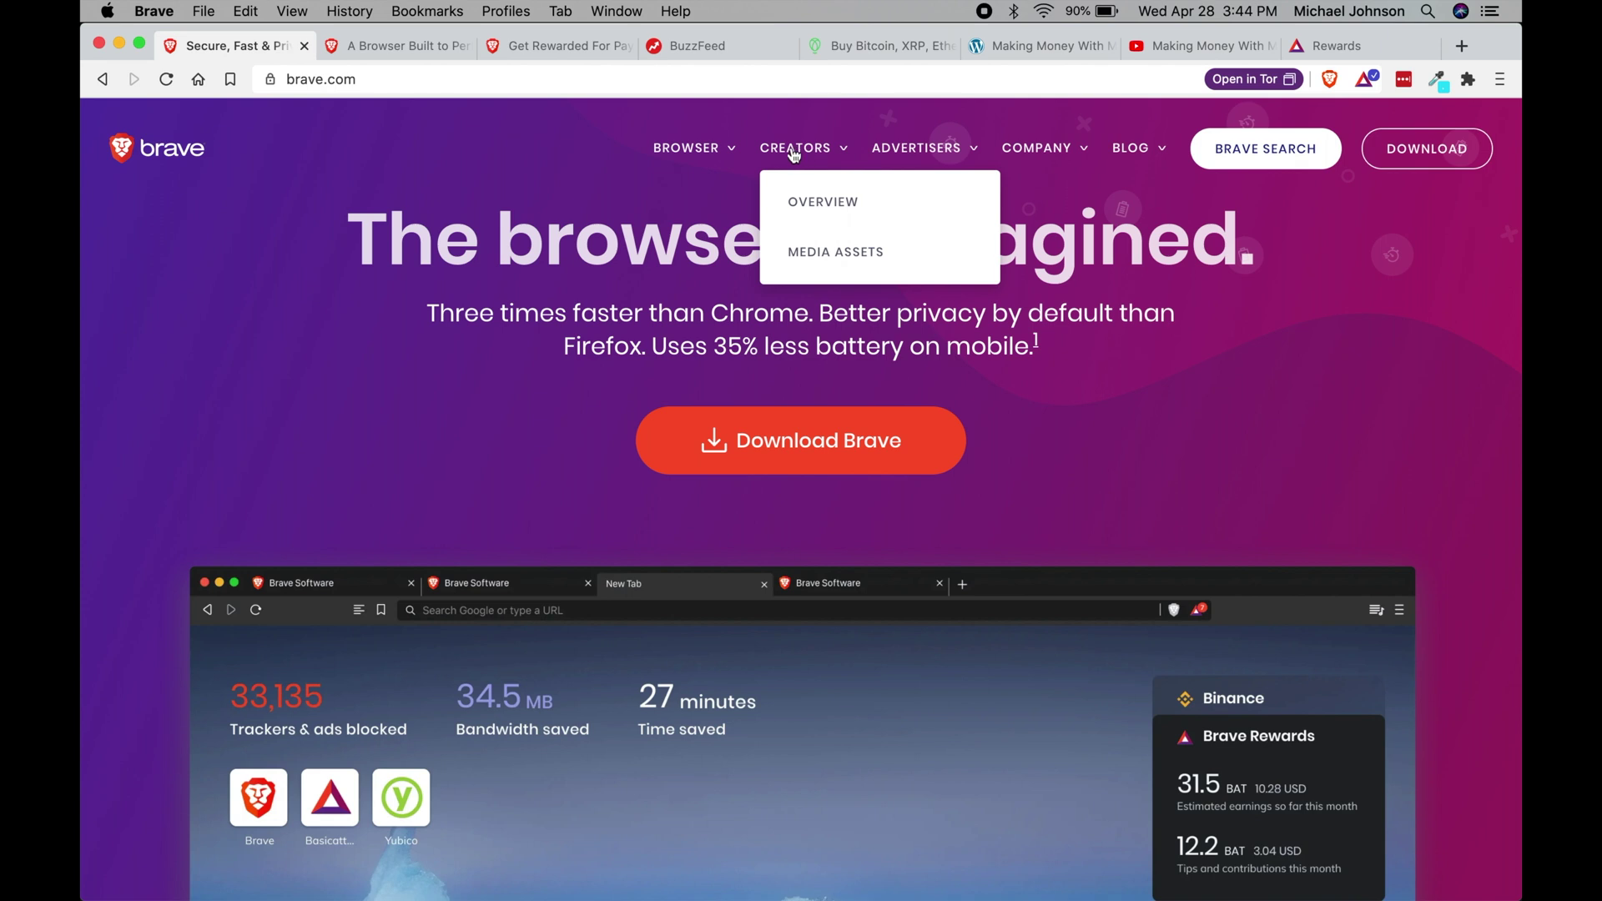
{"action": "left_click", "coordinate": [820, 202]}
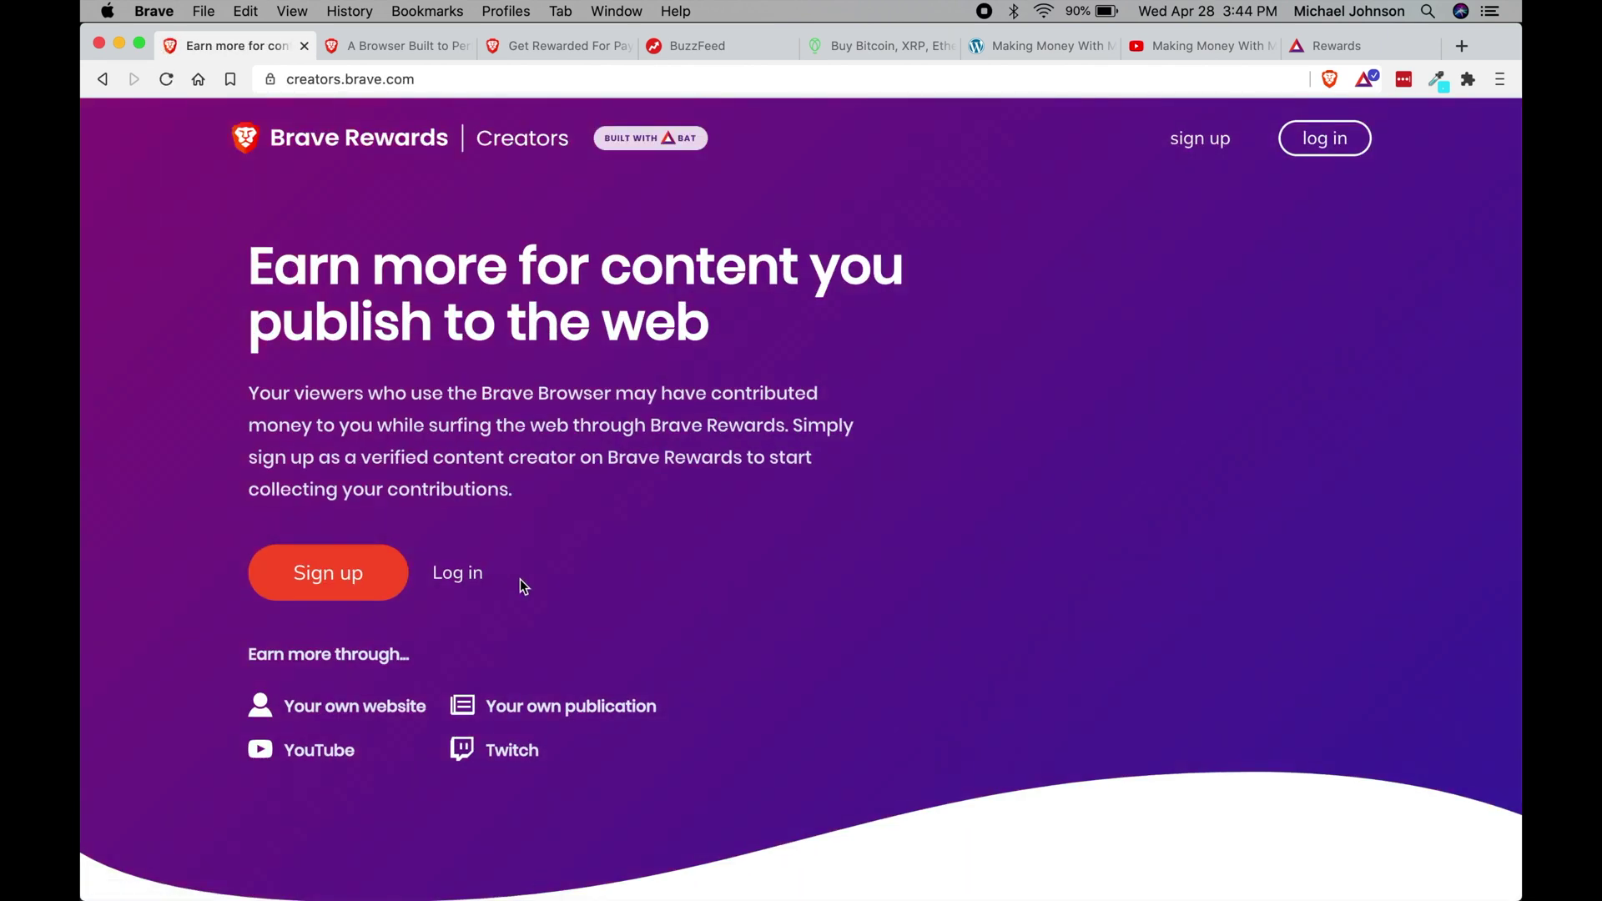
{"action": "scroll", "coordinate": [518, 579], "scroll_direction": "down", "scroll_amount": 2}
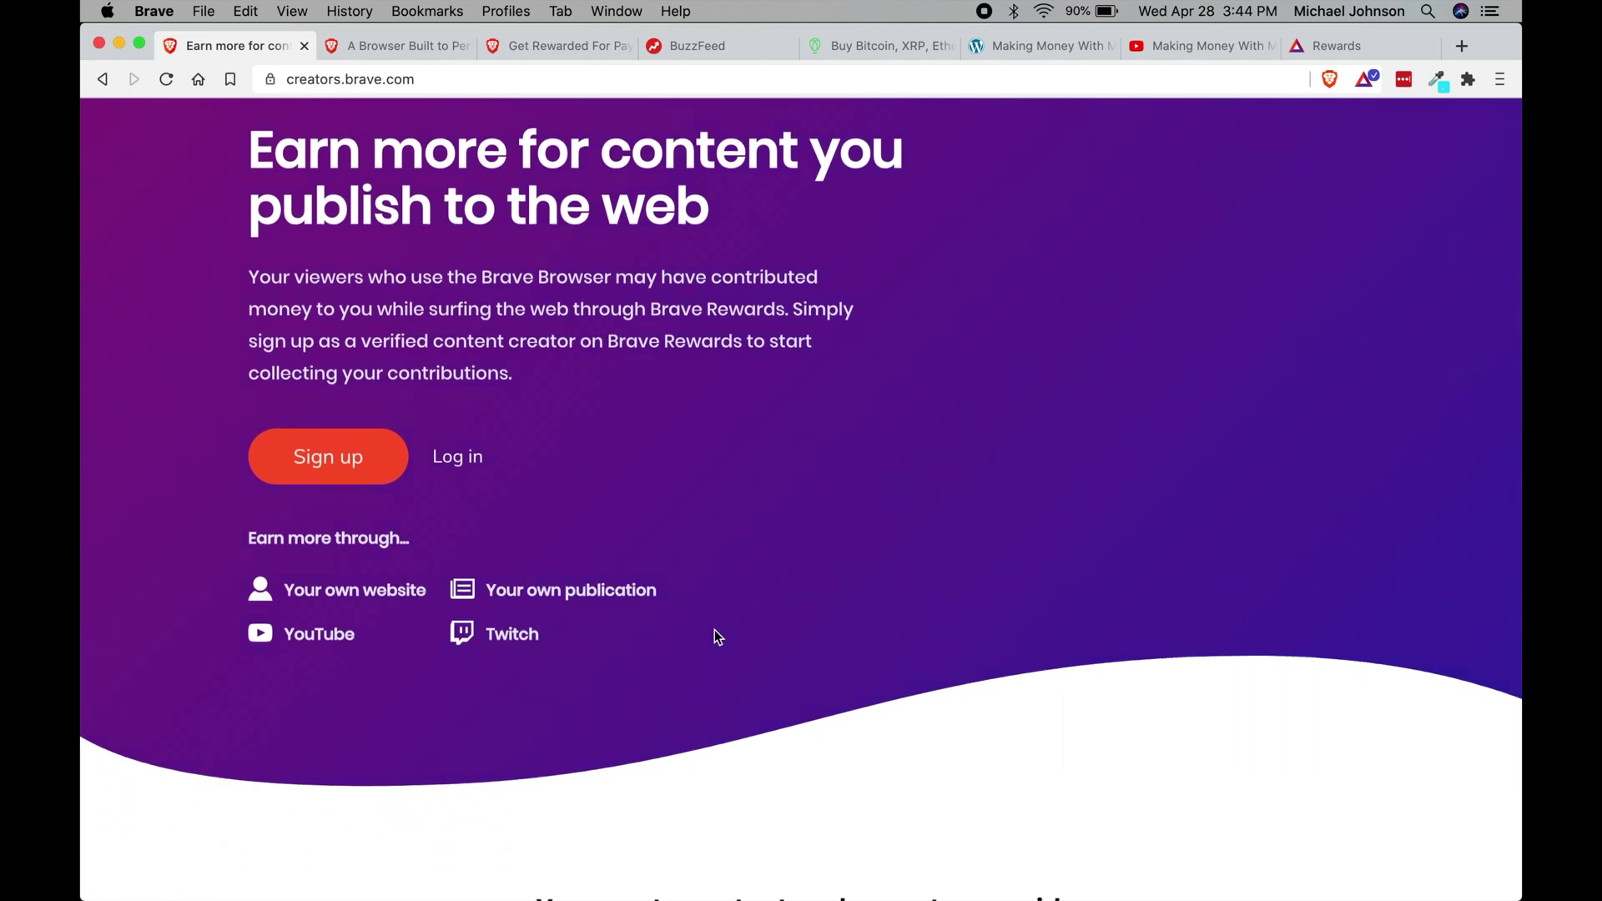
{"action": "scroll", "coordinate": [714, 637], "scroll_direction": "down", "scroll_amount": 4}
{"action": "scroll", "coordinate": [714, 637], "scroll_direction": "down", "scroll_amount": 4}
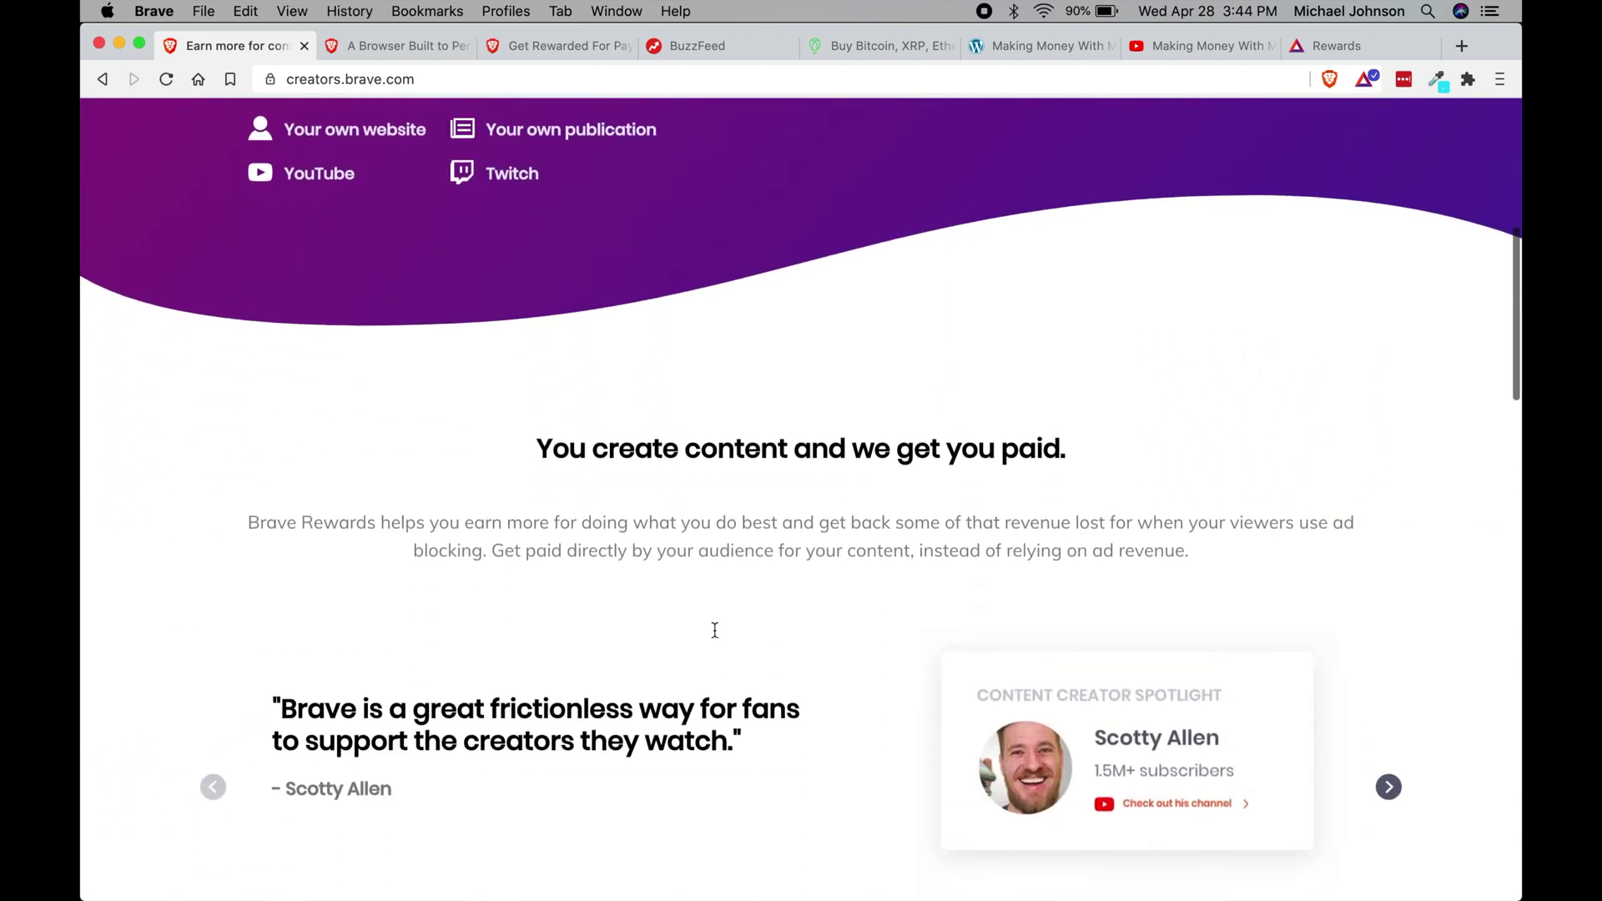
{"action": "scroll", "coordinate": [714, 637], "scroll_direction": "up", "scroll_amount": 3}
{"action": "scroll", "coordinate": [714, 637], "scroll_direction": "up", "scroll_amount": 5}
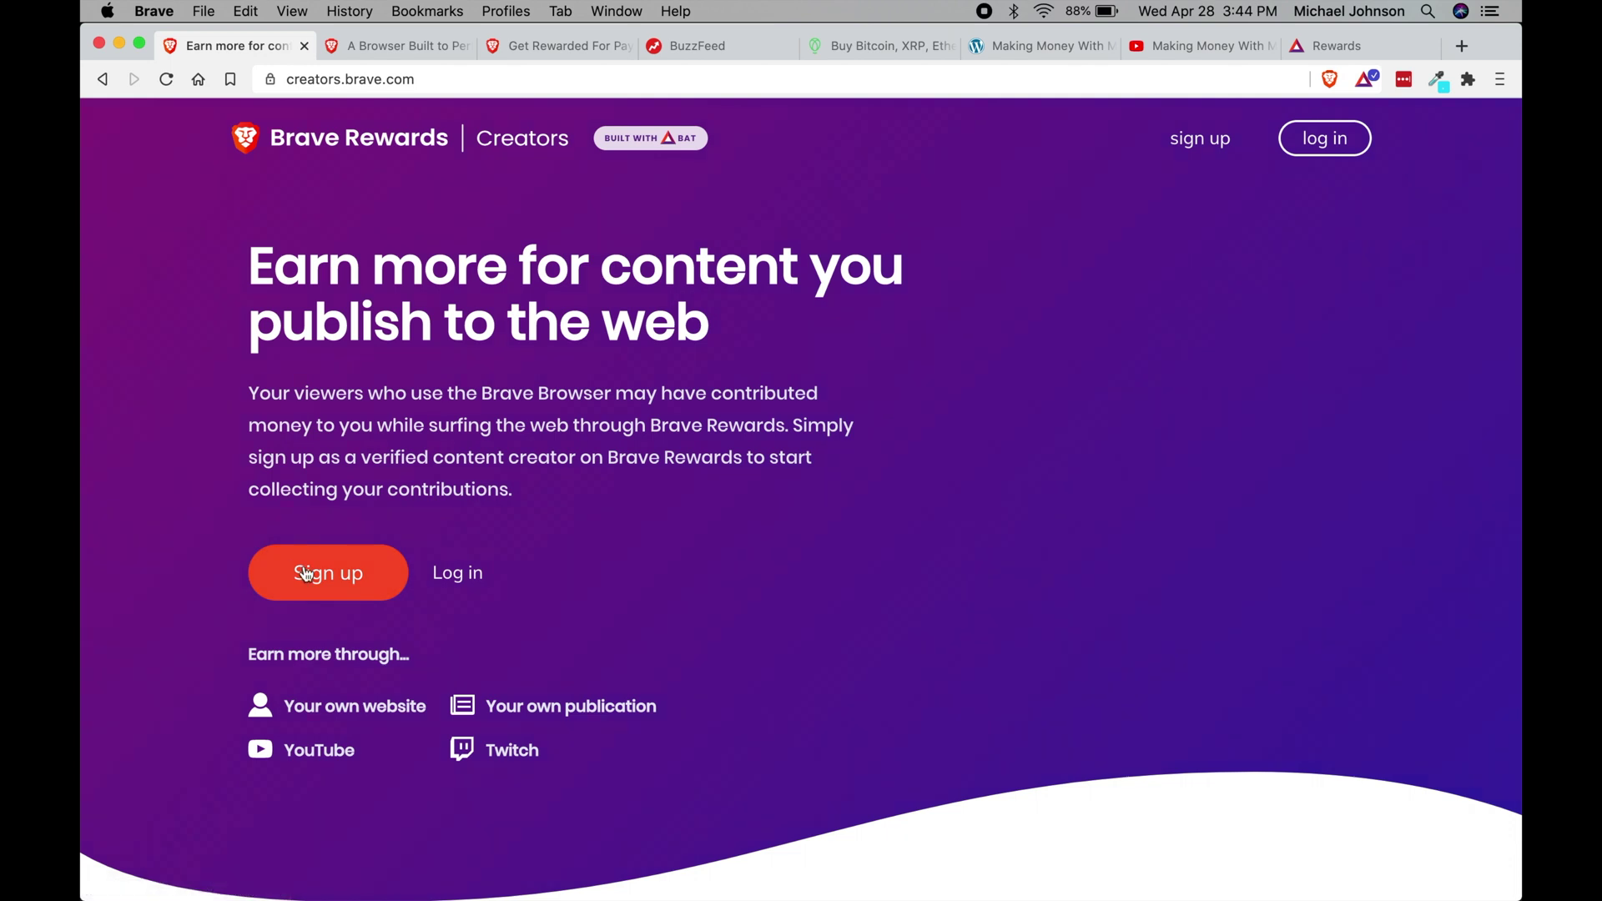
Step: On the creator log-in page, enter the creator's e-mail address and request a log-in link
{"action": "left_click", "coordinate": [458, 574]}
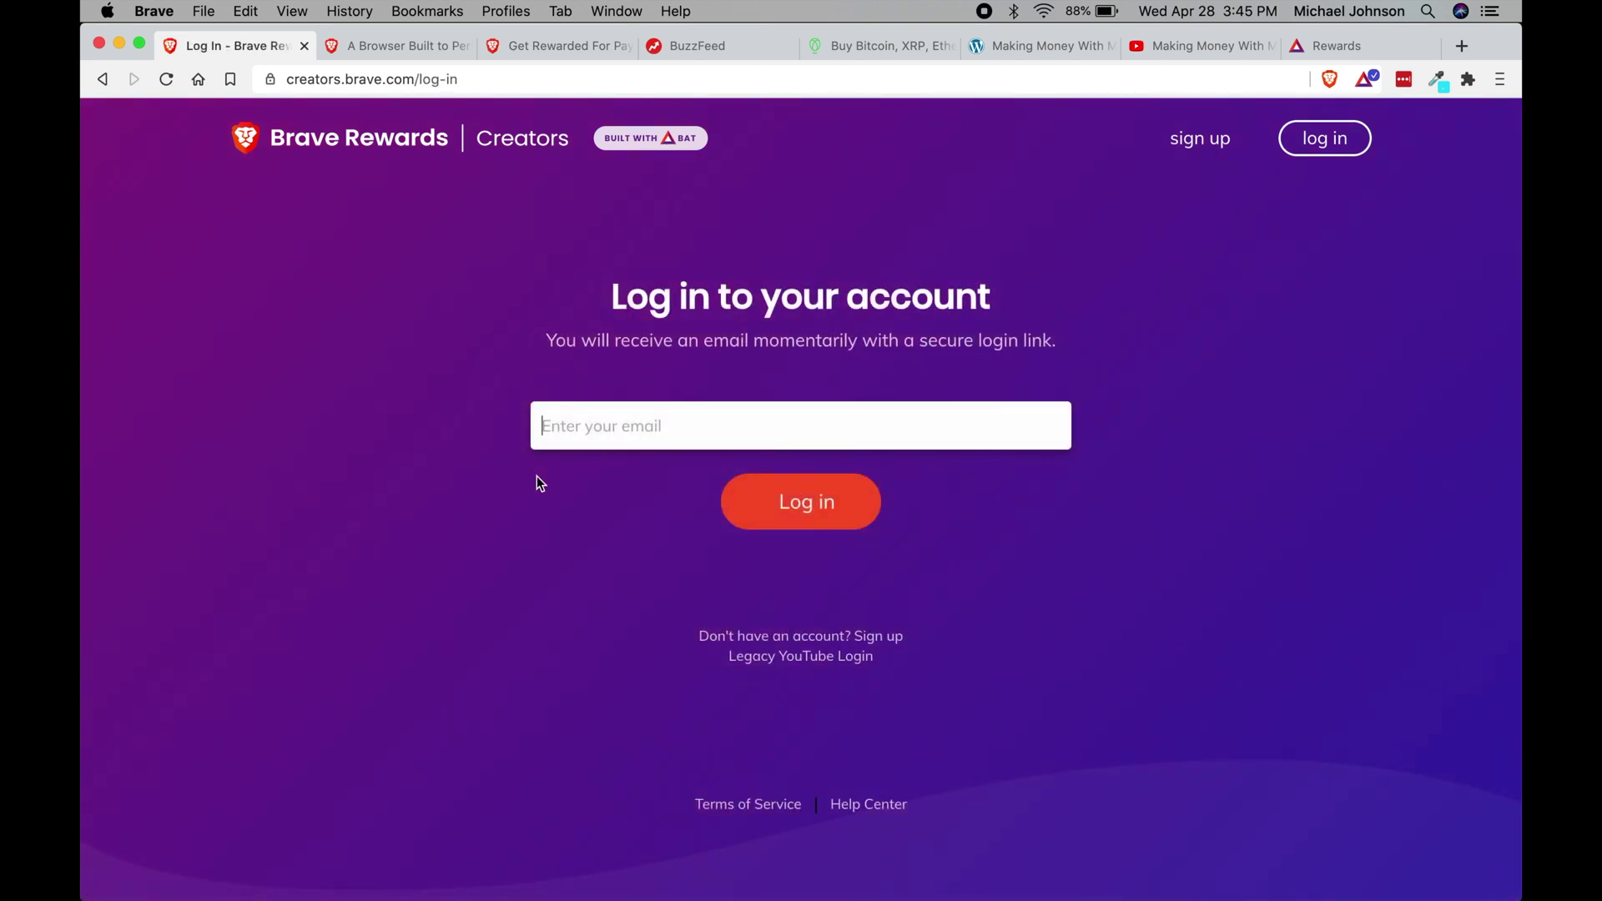
{"action": "key", "text": "Return"}
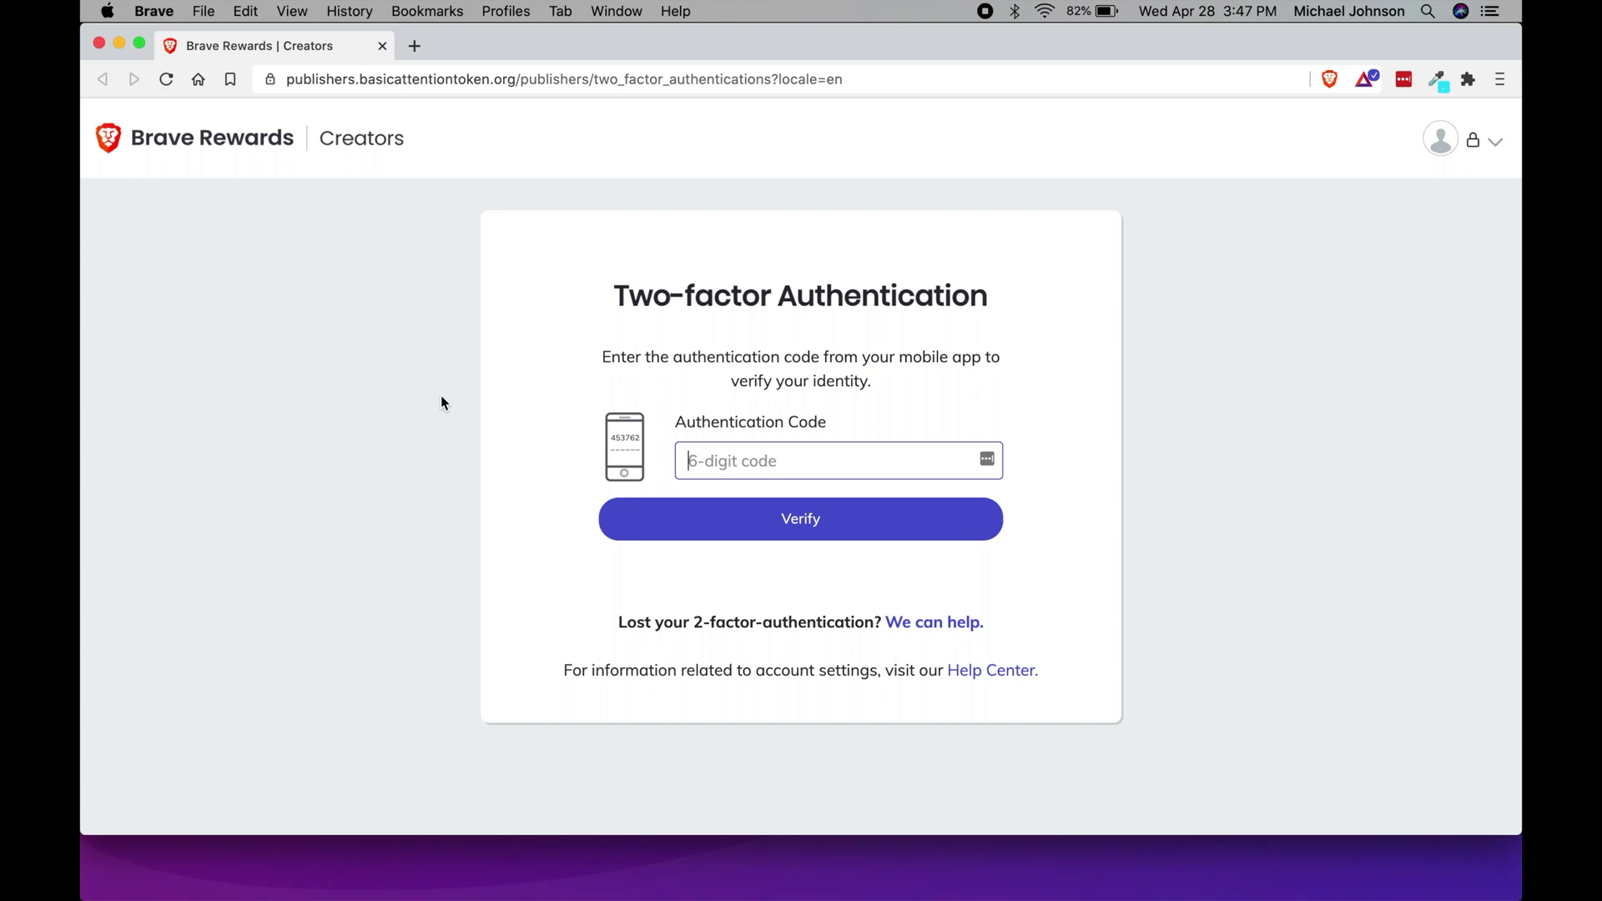
Step: Enter the six-digit two-factor authentication code and submit it
{"action": "key", "text": "Return"}
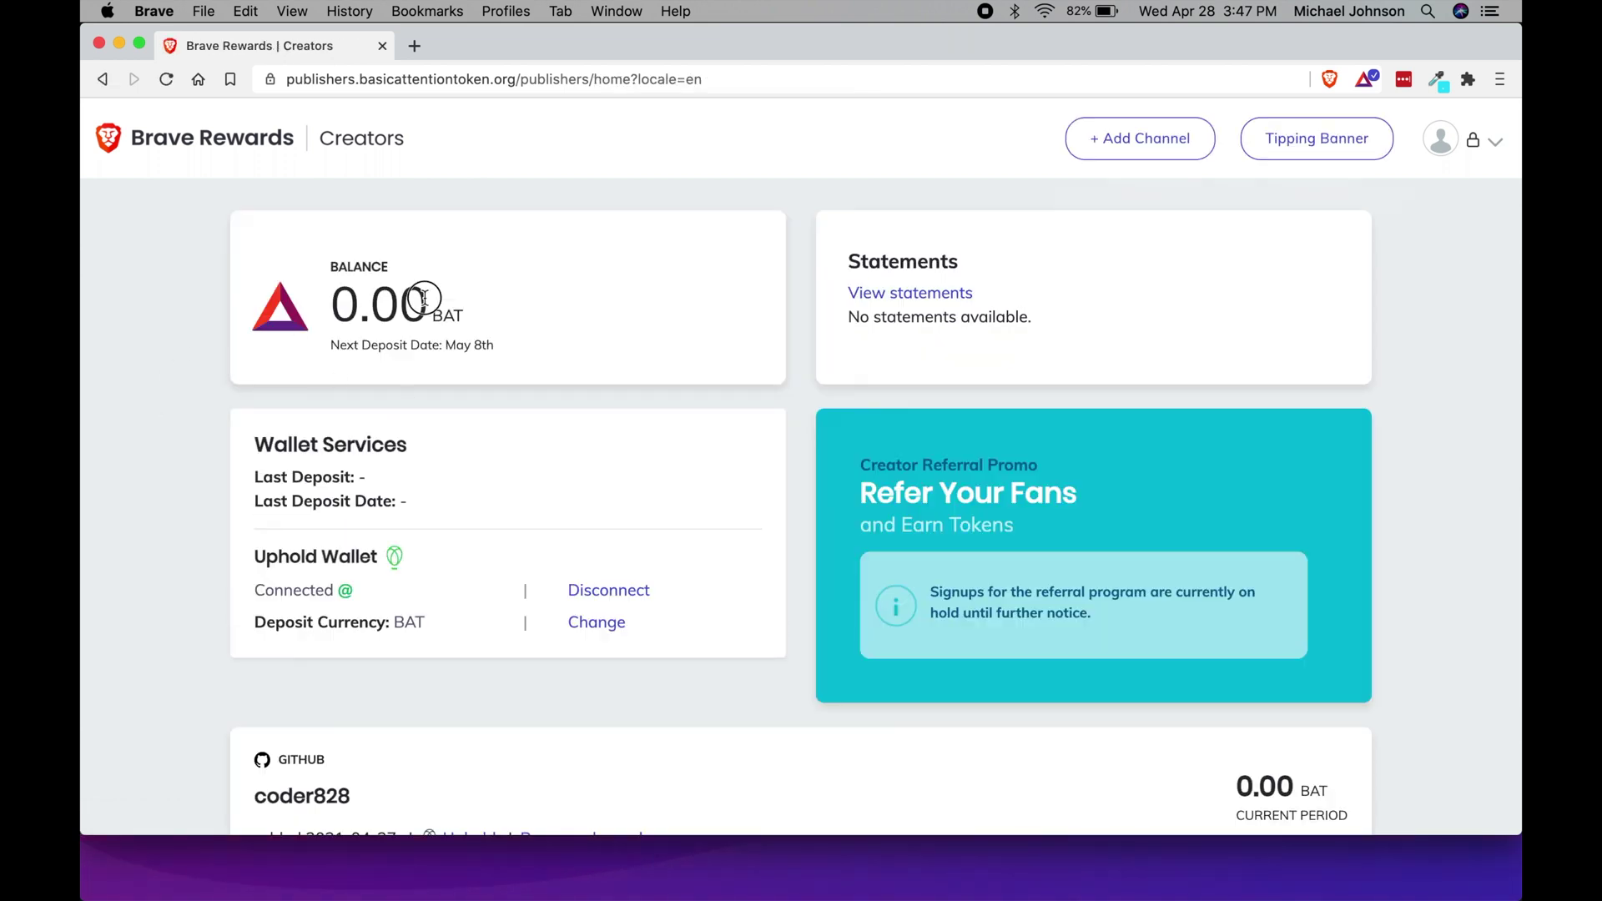
Step: Highlight the 0.00 BAT balance and scroll down to the dashboard's channels
{"action": "left_click_drag", "start_coordinate": [428, 302], "coordinate": [360, 305]}
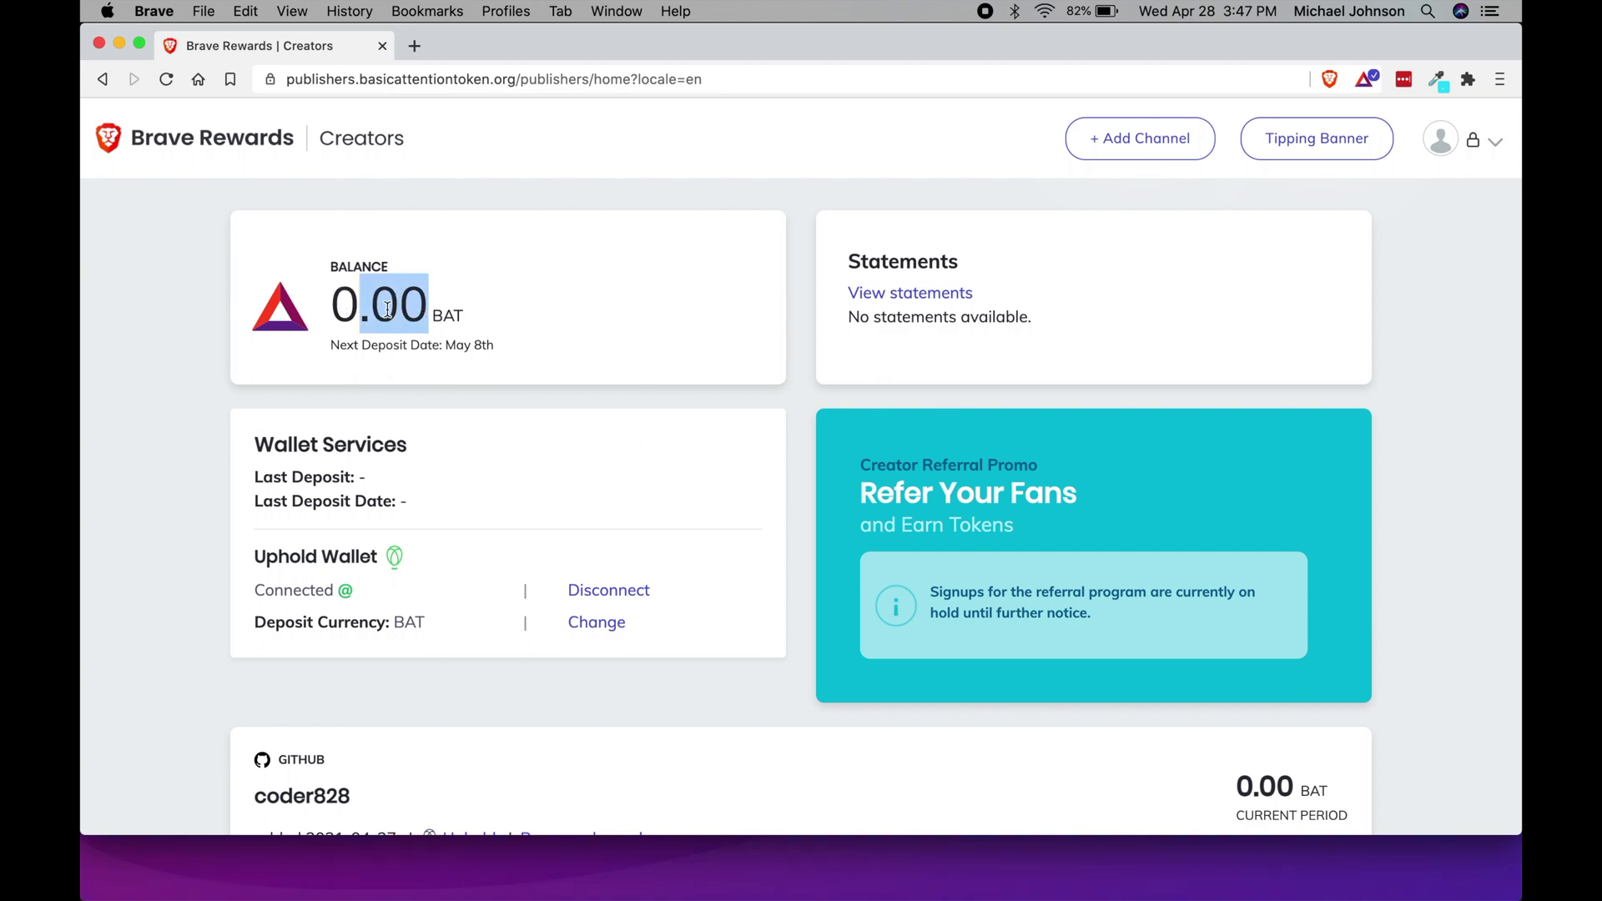
{"action": "scroll", "coordinate": [793, 468], "scroll_direction": "down", "scroll_amount": 3}
{"action": "scroll", "coordinate": [793, 468], "scroll_direction": "down", "scroll_amount": 5}
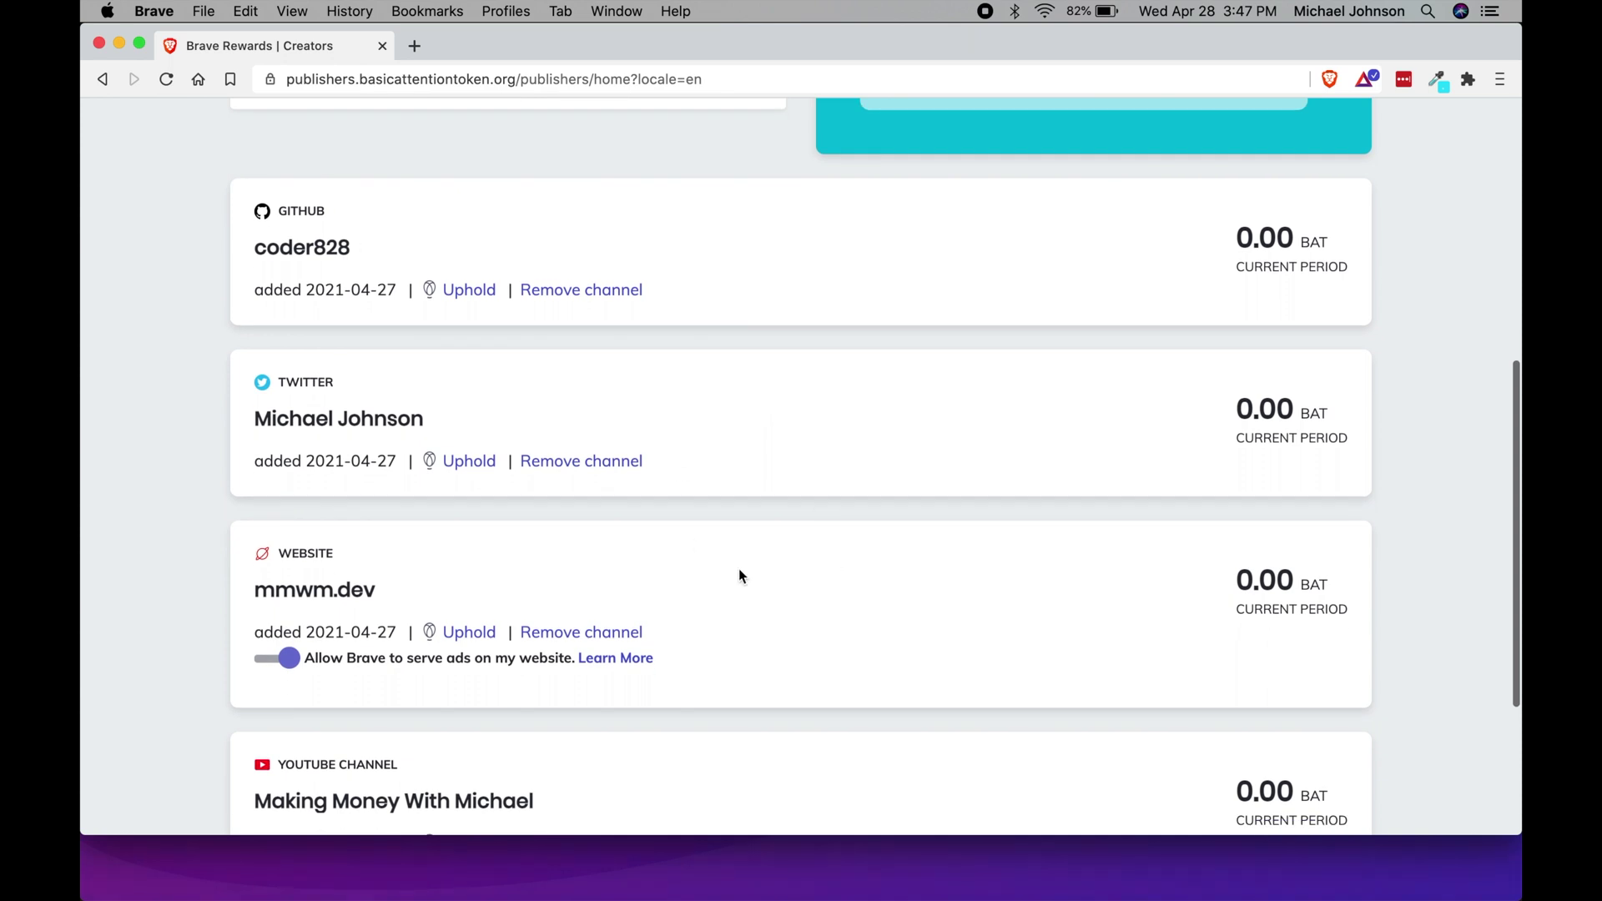
{"action": "scroll", "coordinate": [690, 558], "scroll_direction": "down", "scroll_amount": 2}
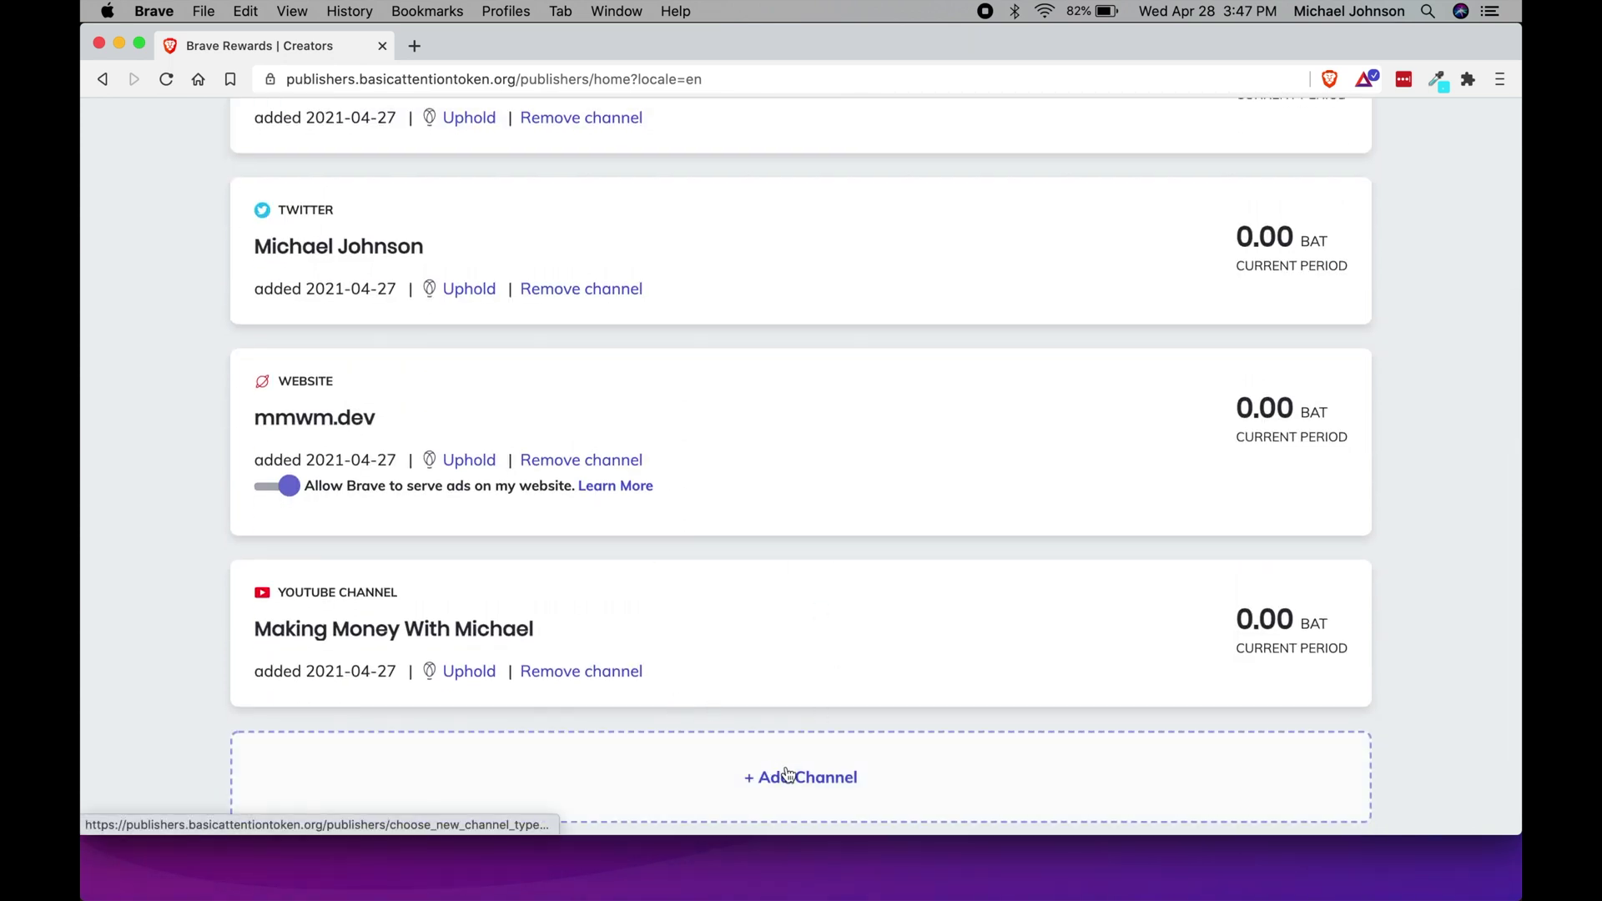
Step: Browse the Add Channel types, then close the dialog without adding a channel
{"action": "left_click", "coordinate": [776, 770]}
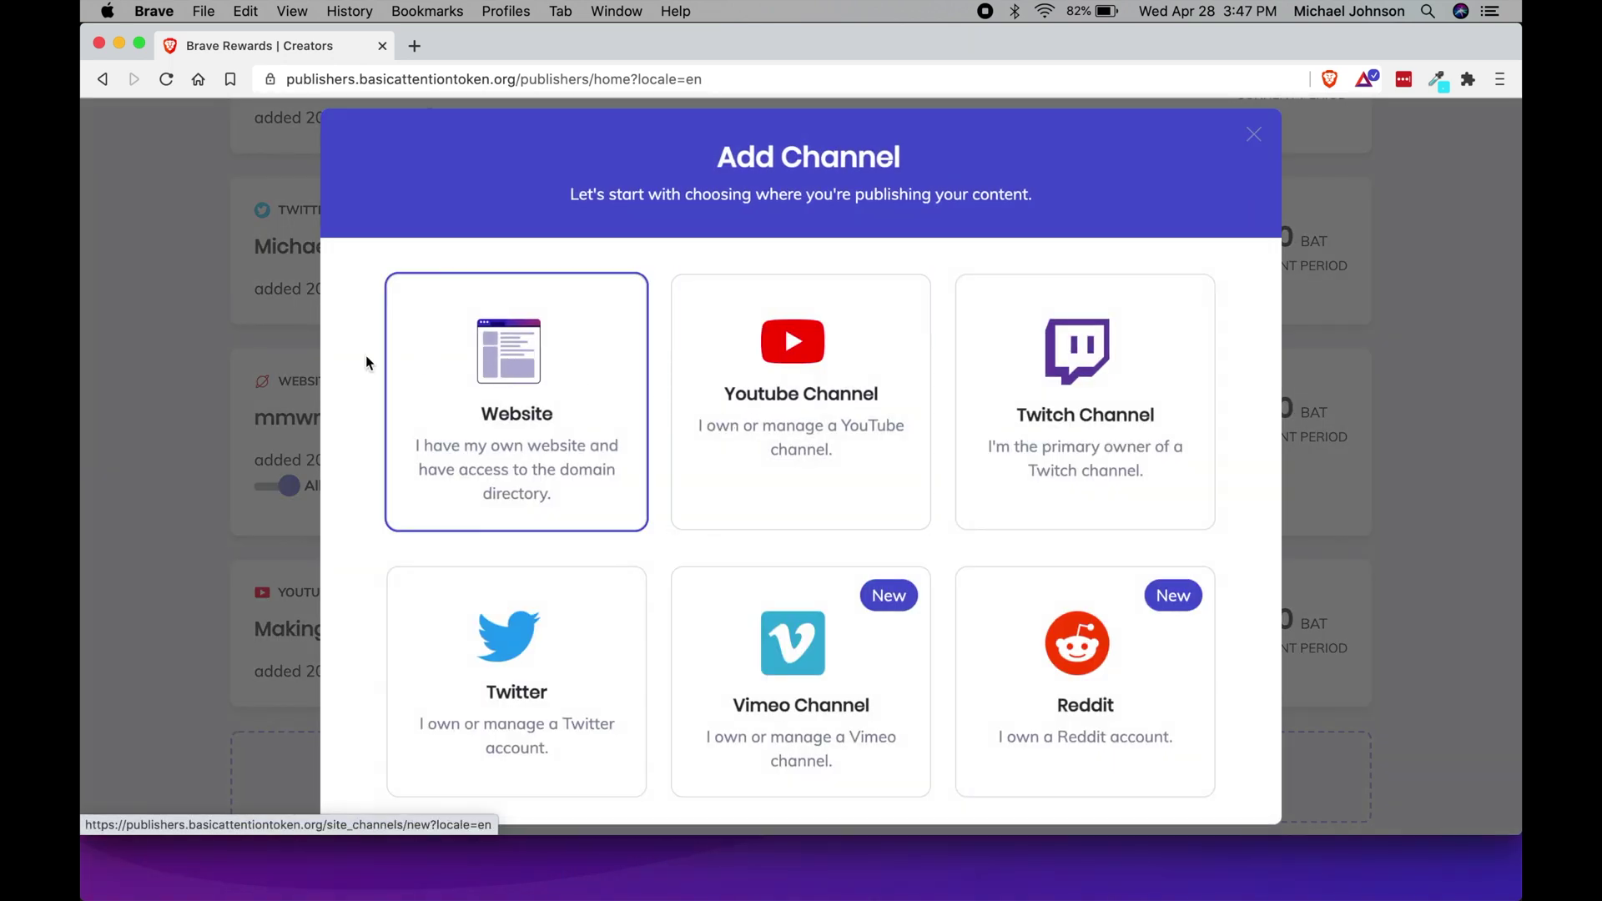
{"action": "scroll", "coordinate": [957, 470], "scroll_direction": "down", "scroll_amount": 3}
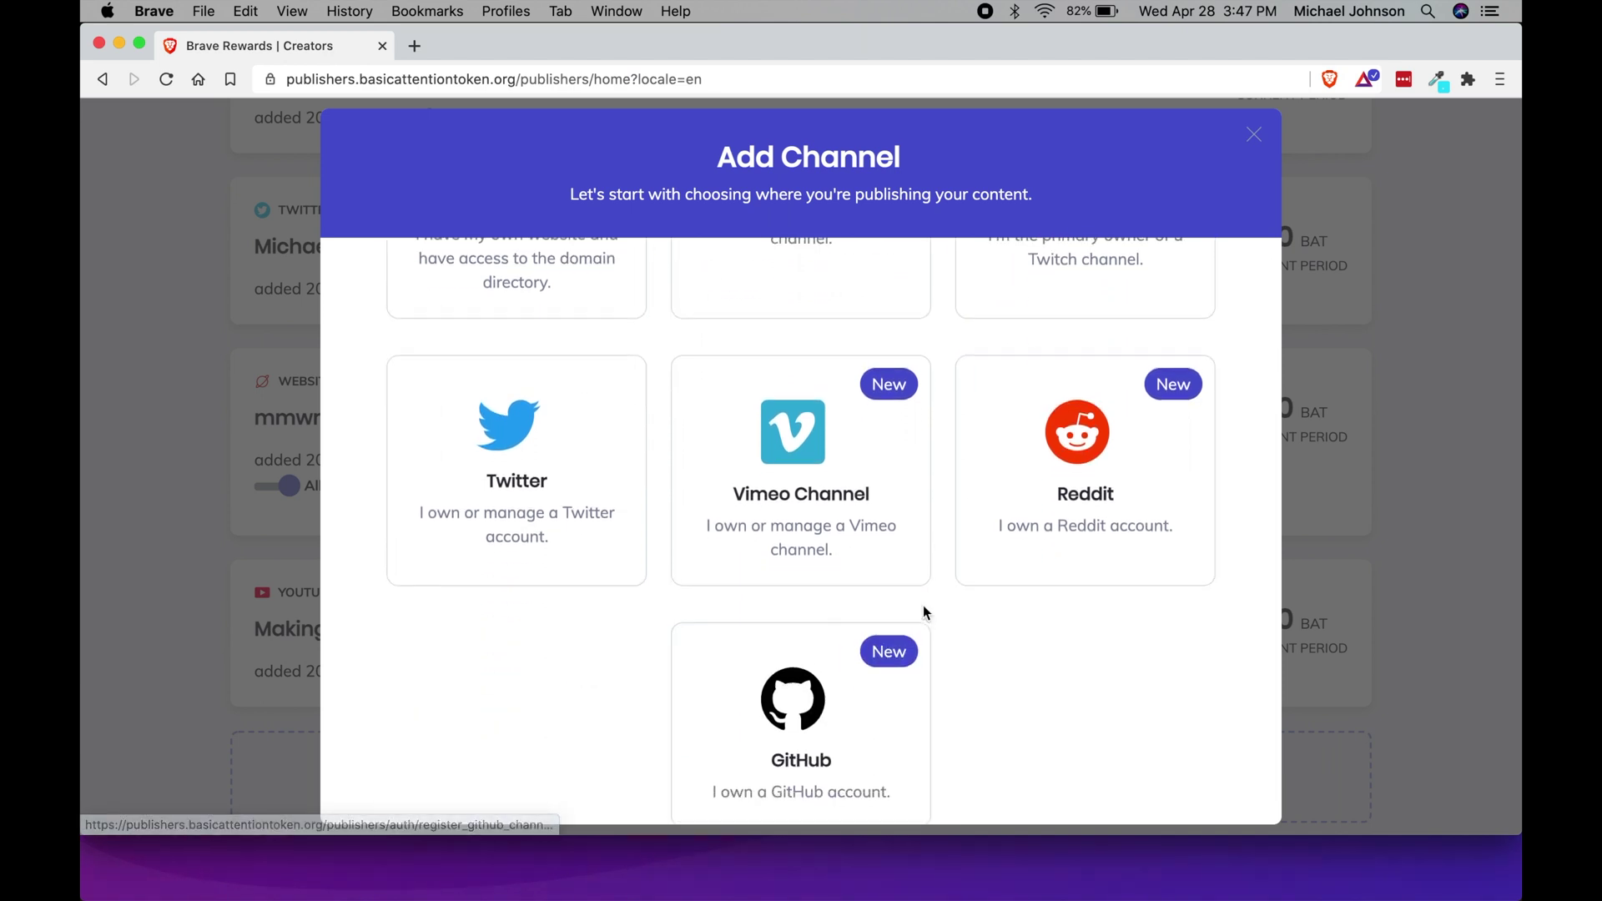
{"action": "scroll", "coordinate": [923, 604], "scroll_direction": "up", "scroll_amount": 3}
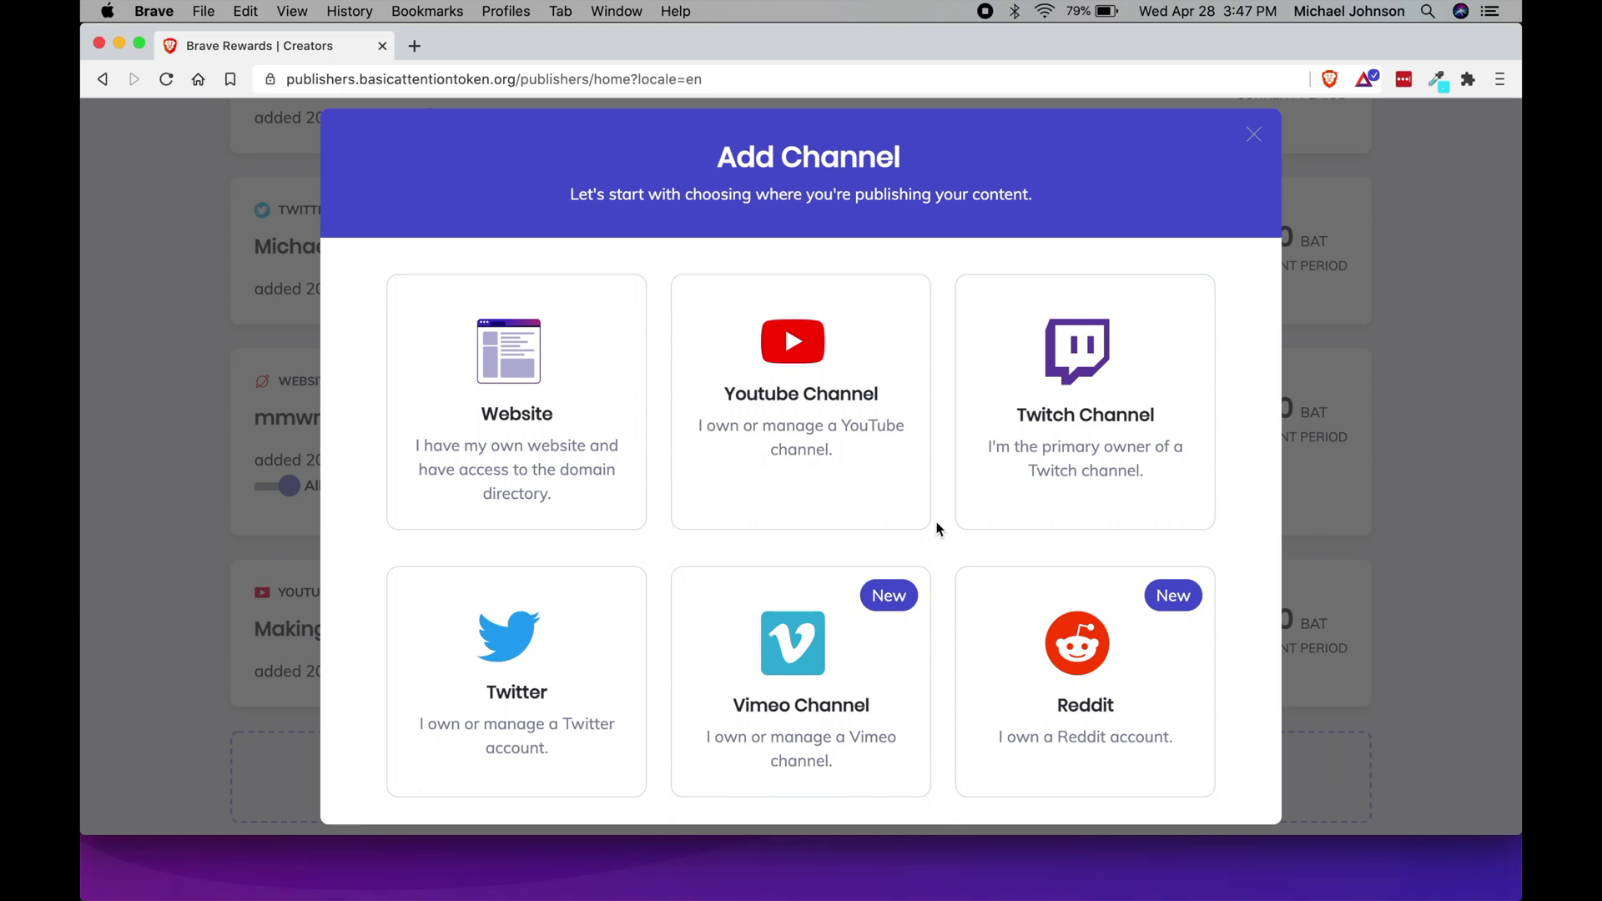
{"action": "left_click", "coordinate": [1254, 135]}
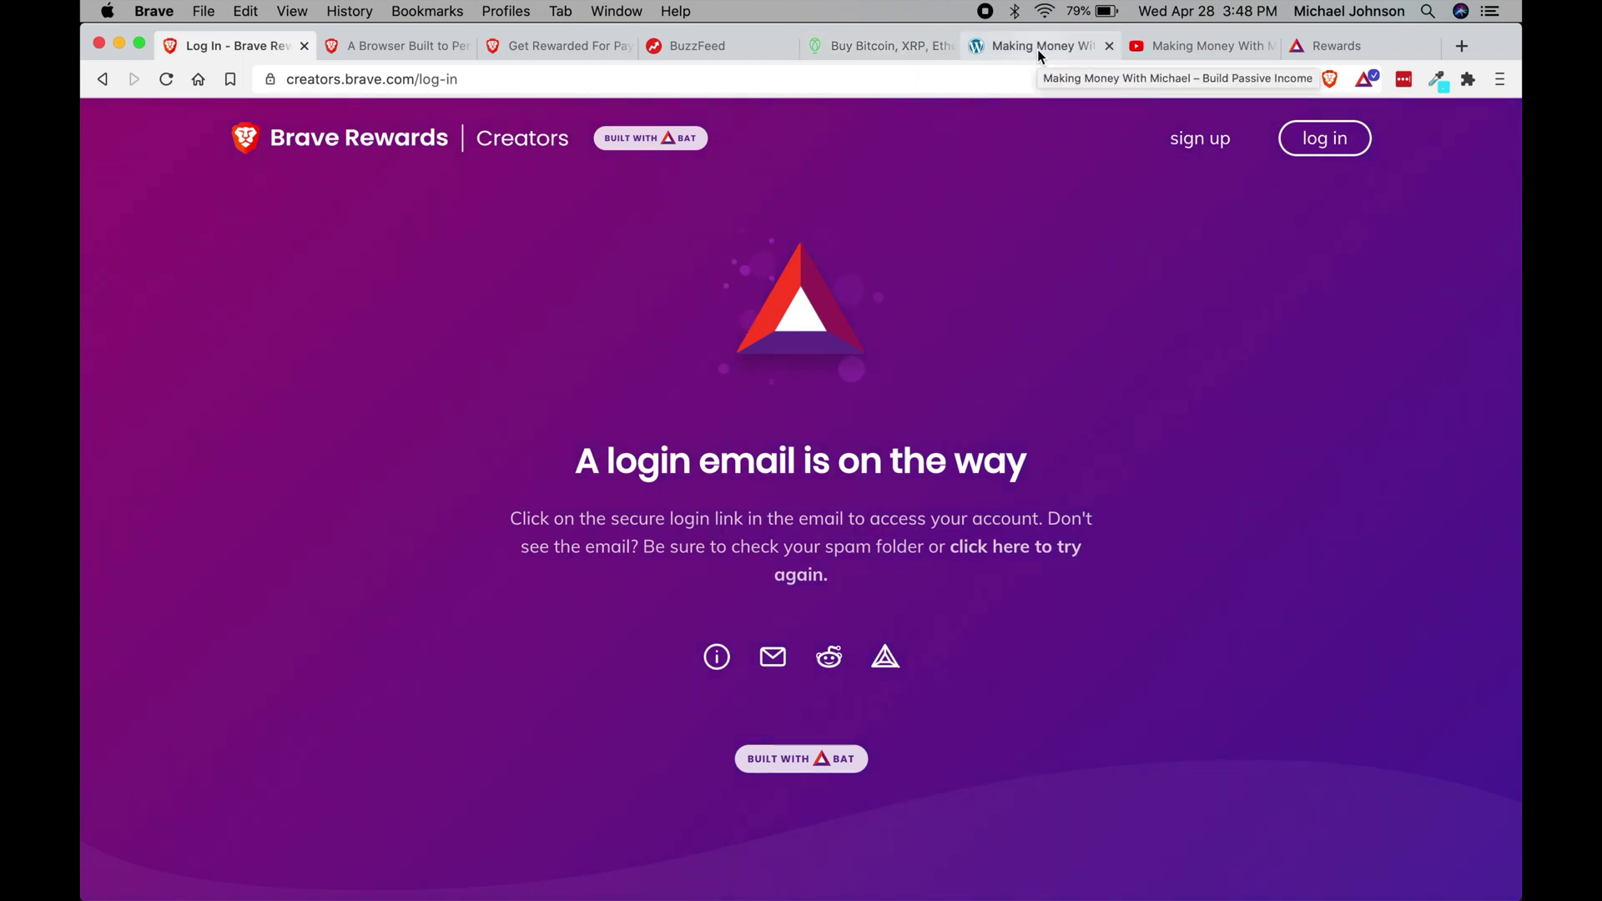
Step: On the mmwm.dev tab, try 5, 10 and 1 BAT tips, then close without tipping
{"action": "left_click", "coordinate": [1038, 48]}
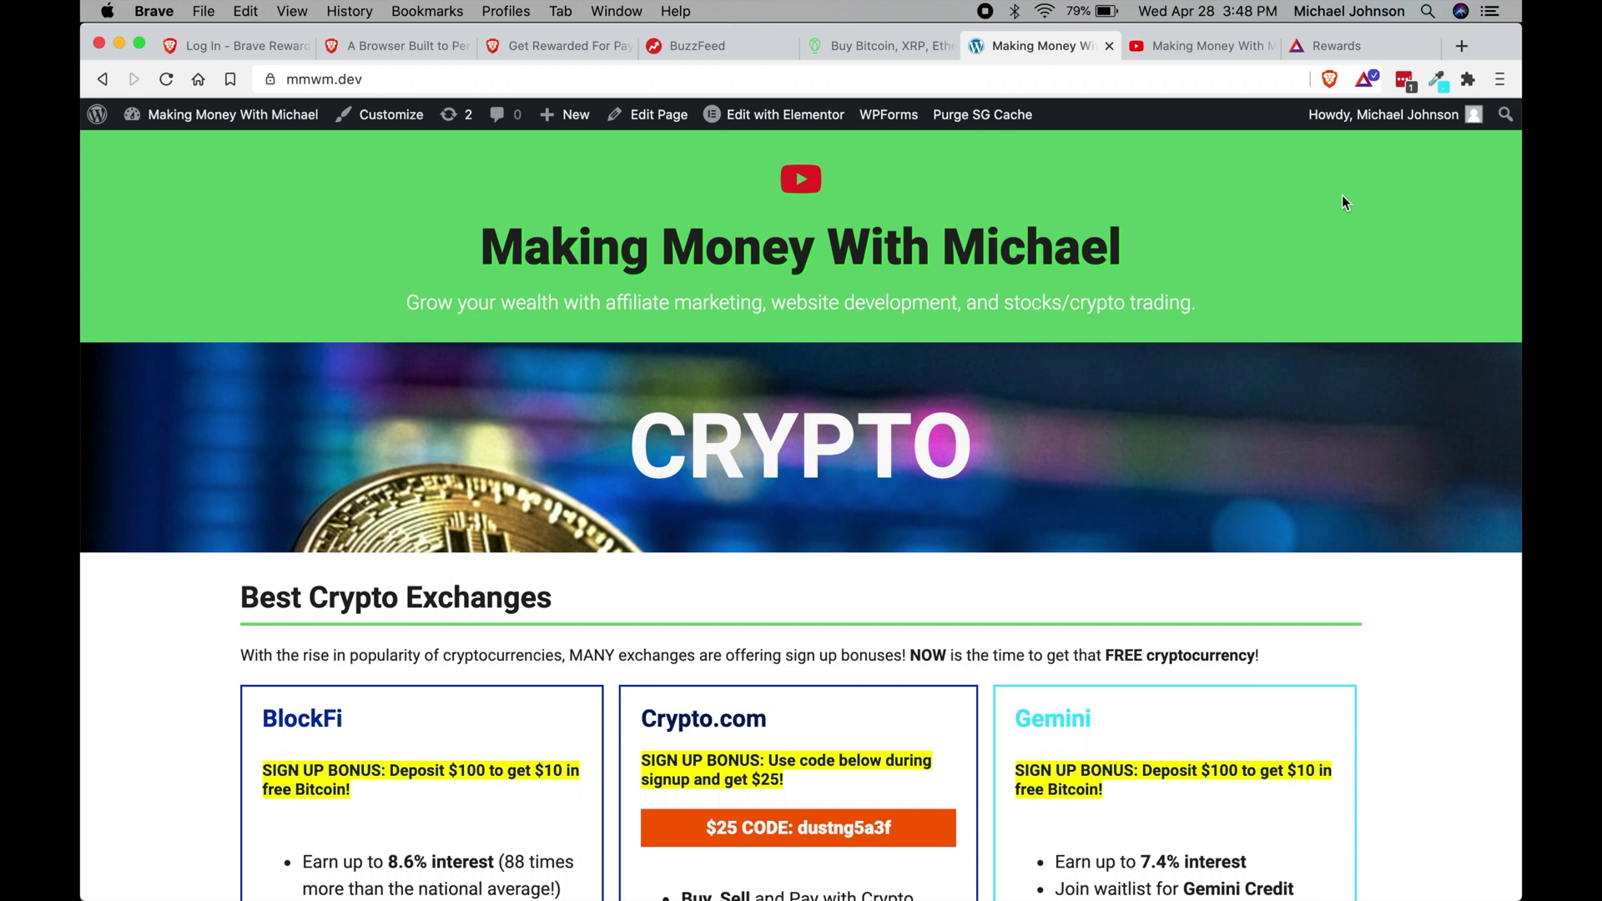
{"action": "left_click", "coordinate": [1366, 80]}
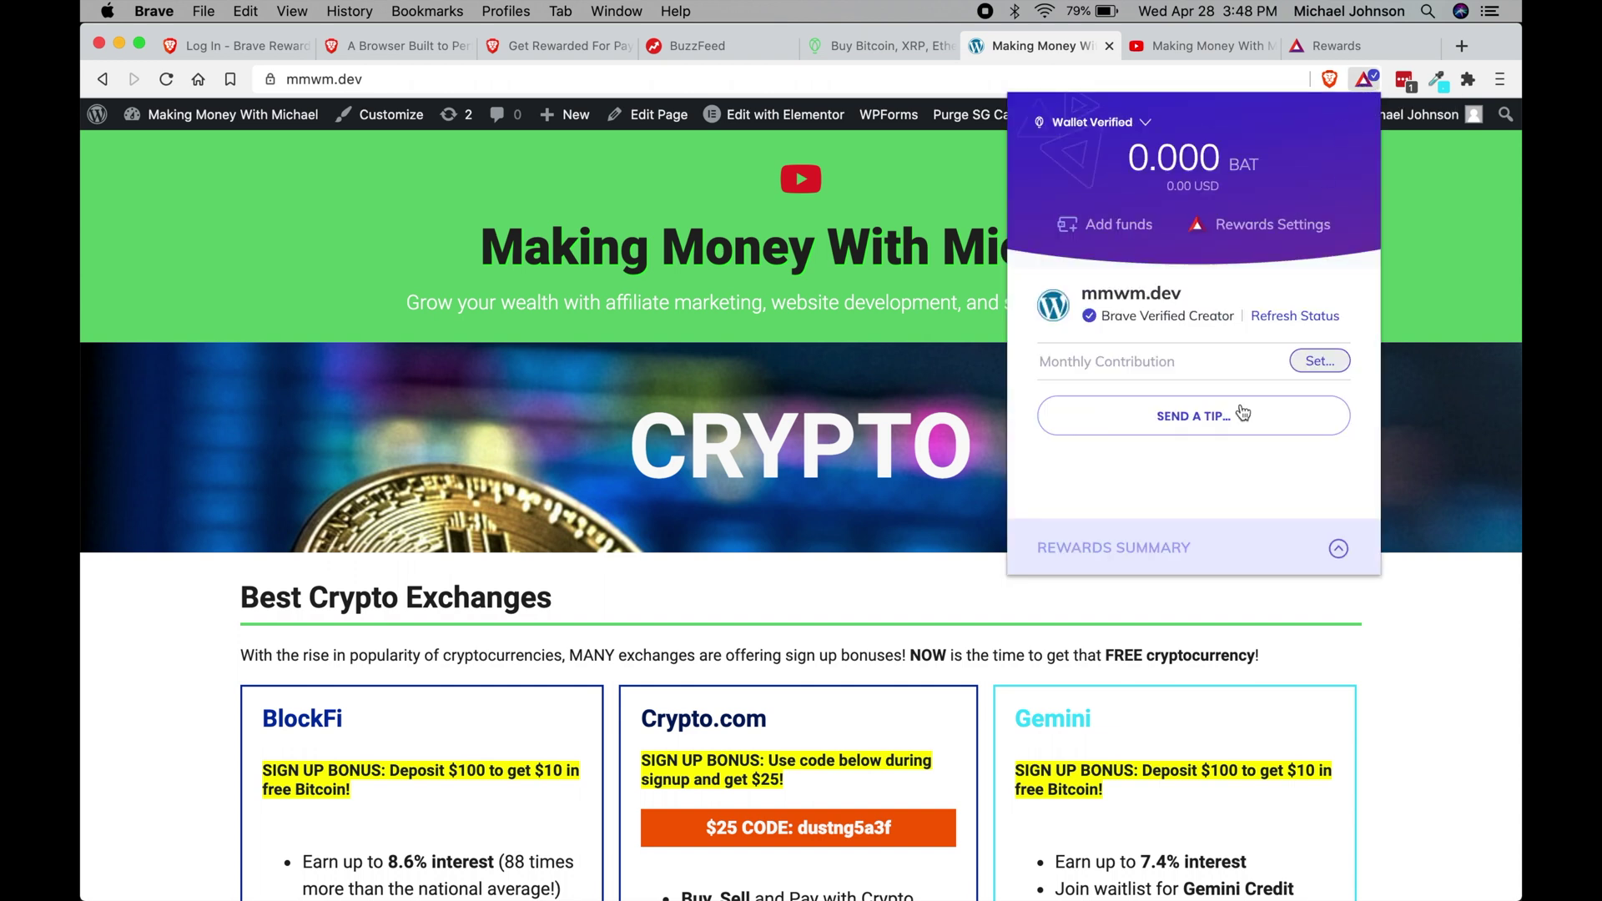
{"action": "left_click", "coordinate": [1185, 417]}
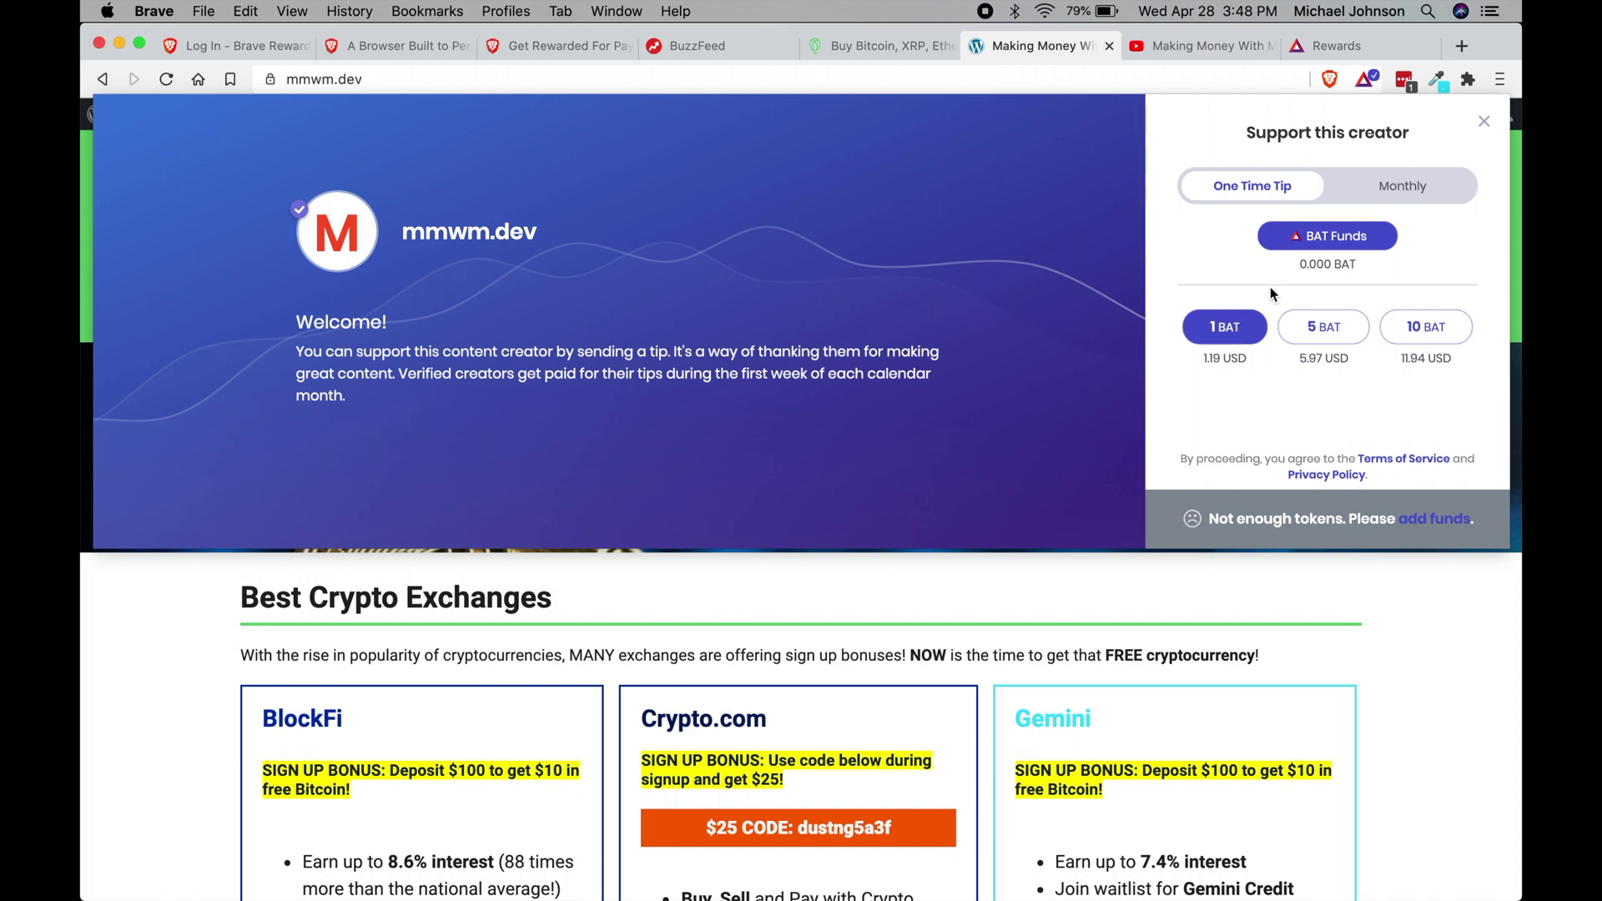
{"action": "left_click", "coordinate": [1333, 332]}
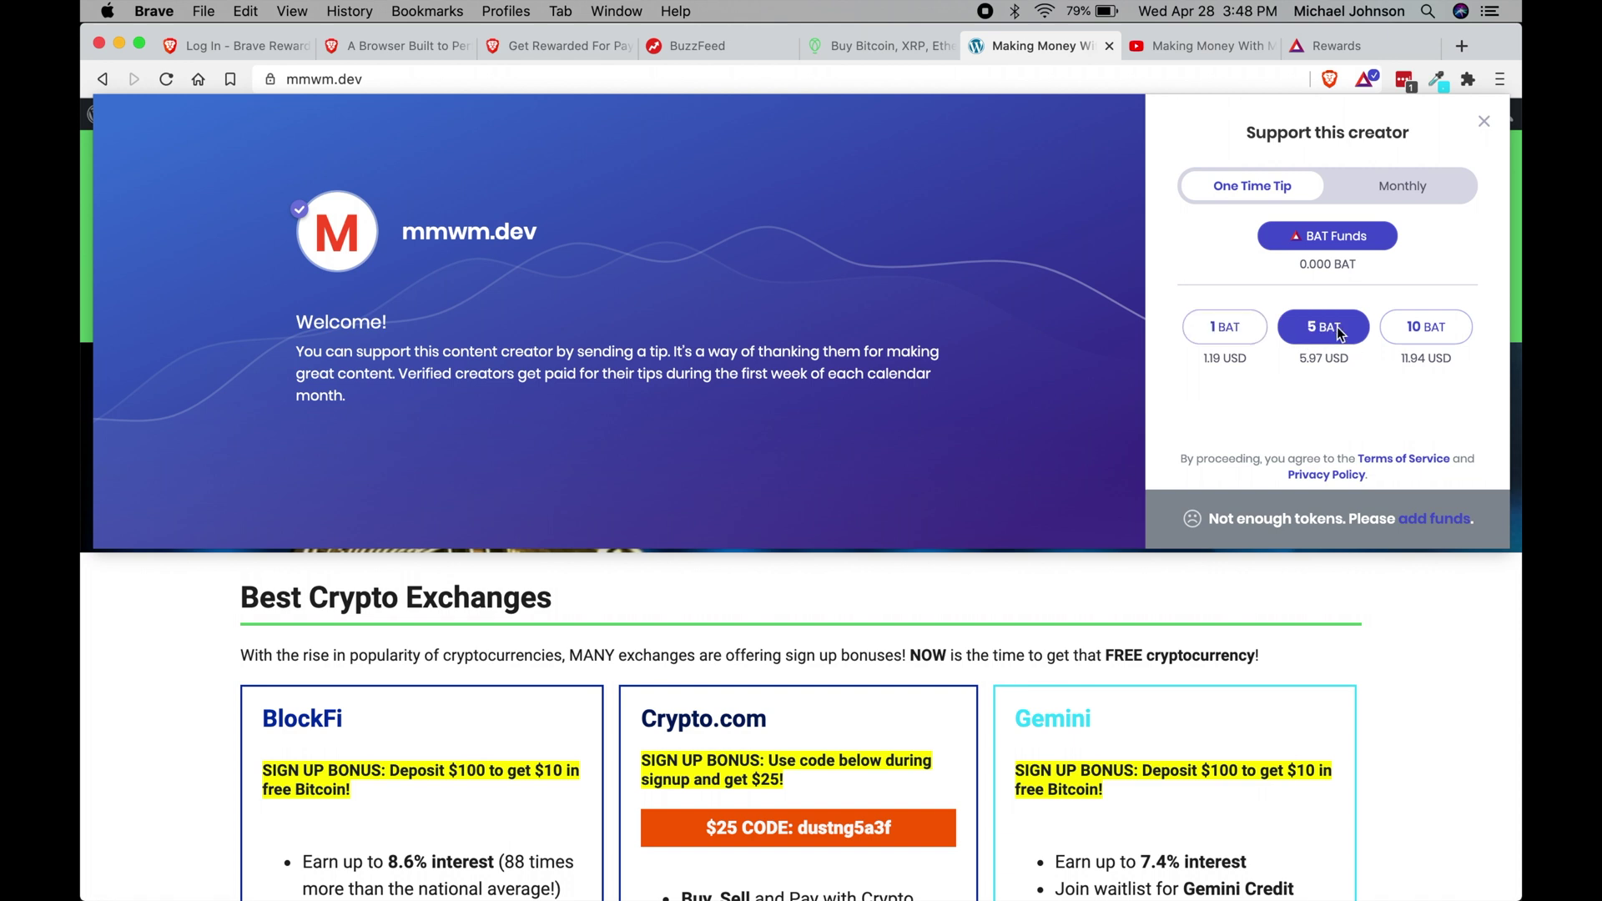
{"action": "left_click", "coordinate": [1426, 327]}
{"action": "left_click", "coordinate": [1224, 331]}
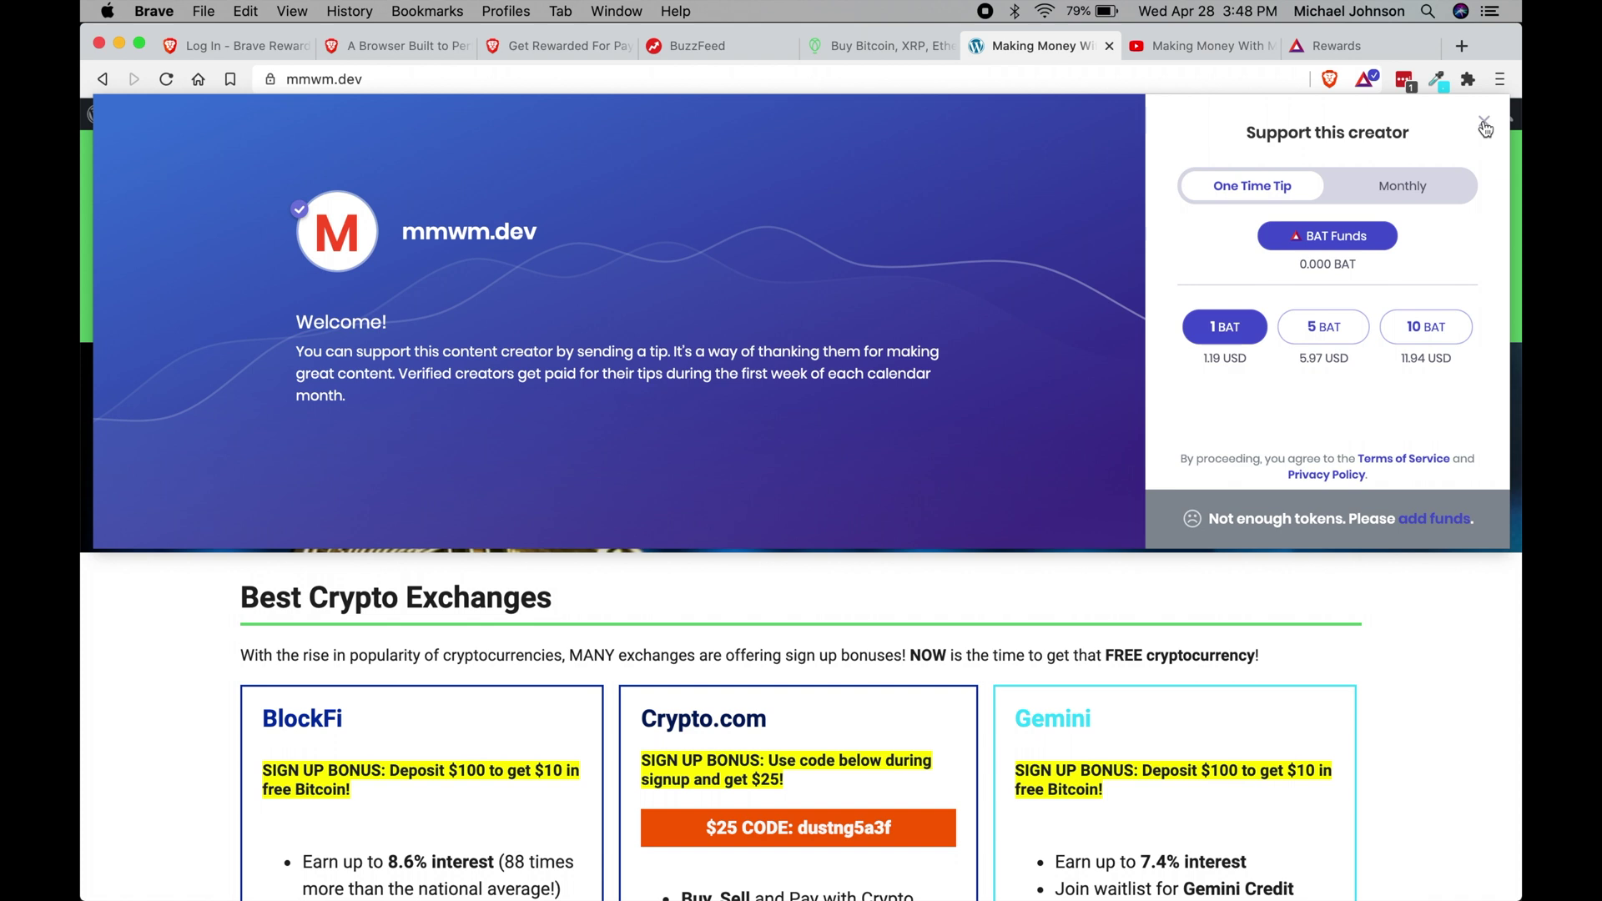
{"action": "left_click", "coordinate": [1484, 125]}
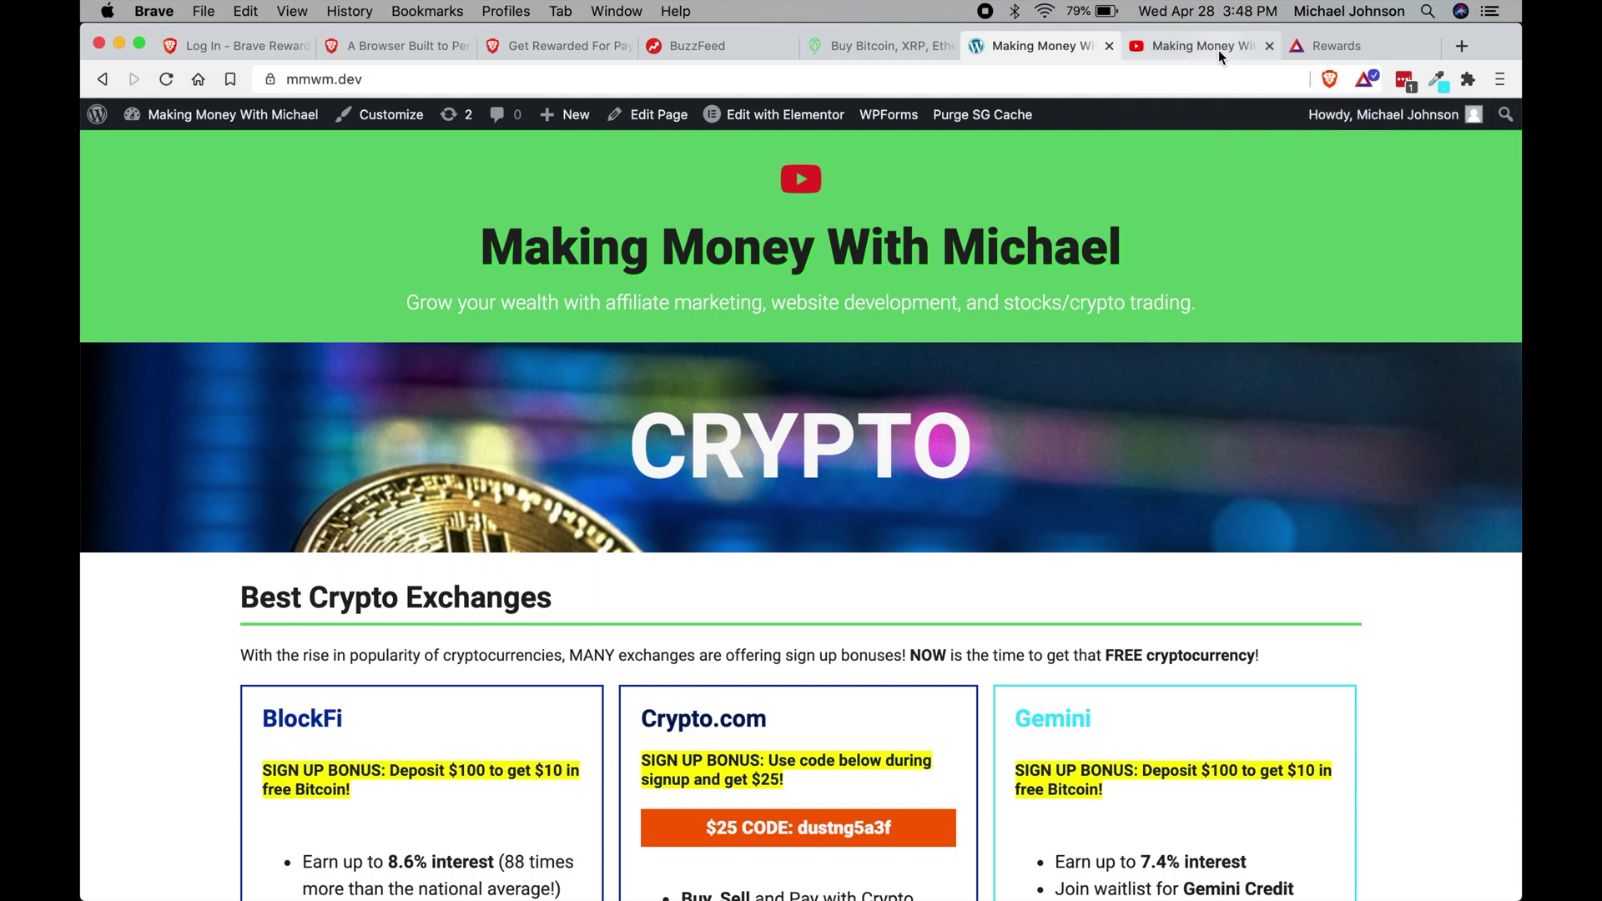
{"action": "left_click", "coordinate": [1461, 47]}
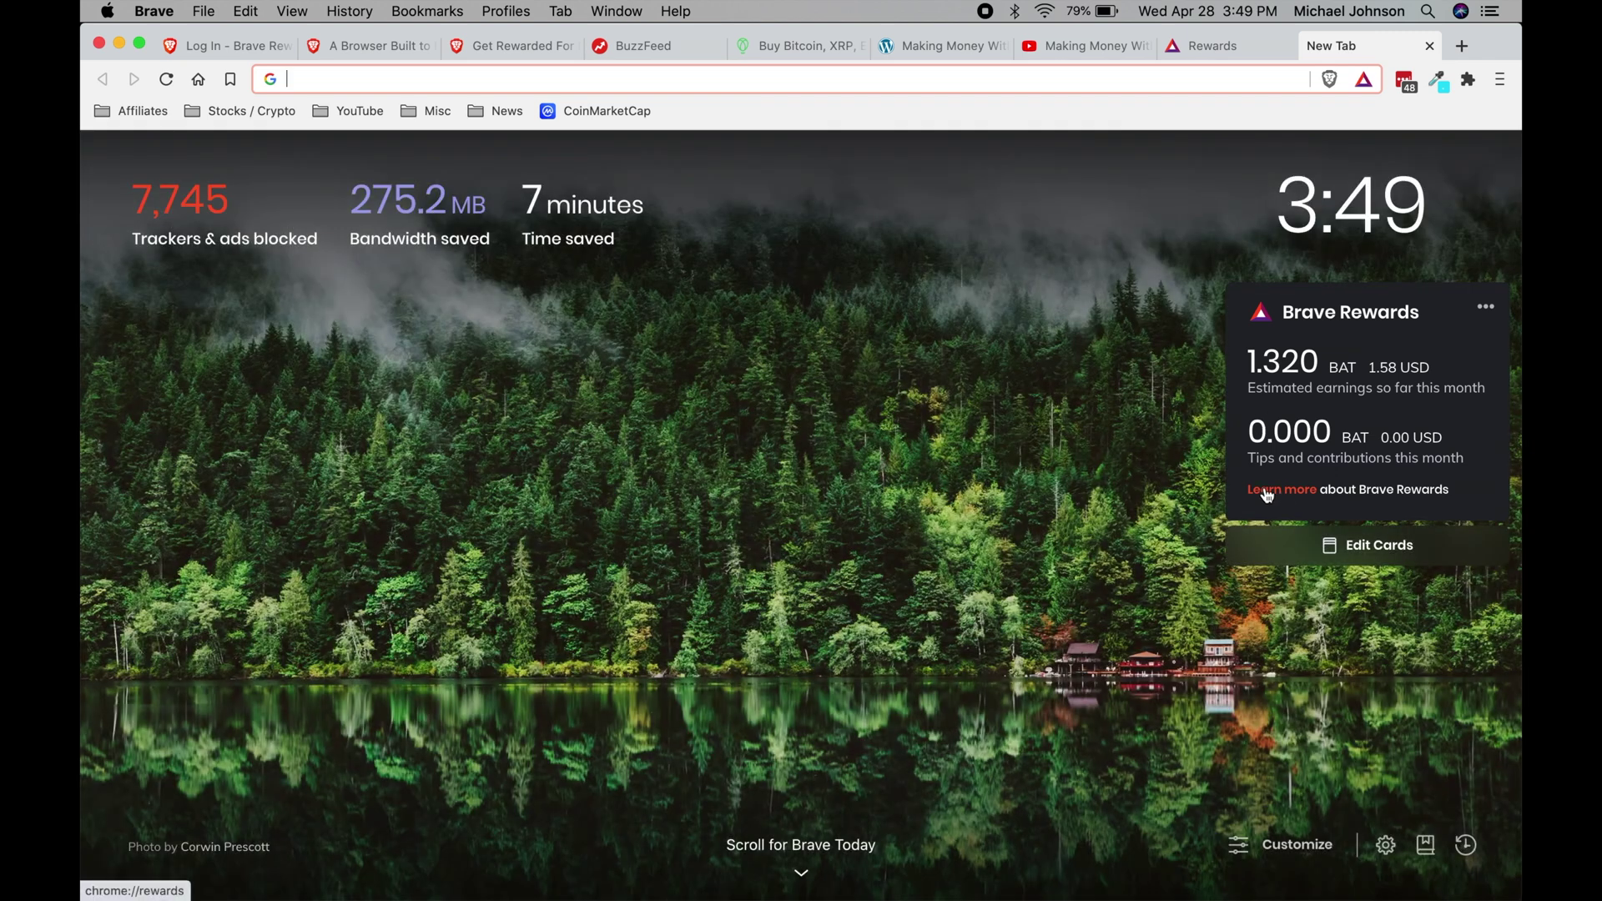
{"action": "left_click", "coordinate": [1282, 492]}
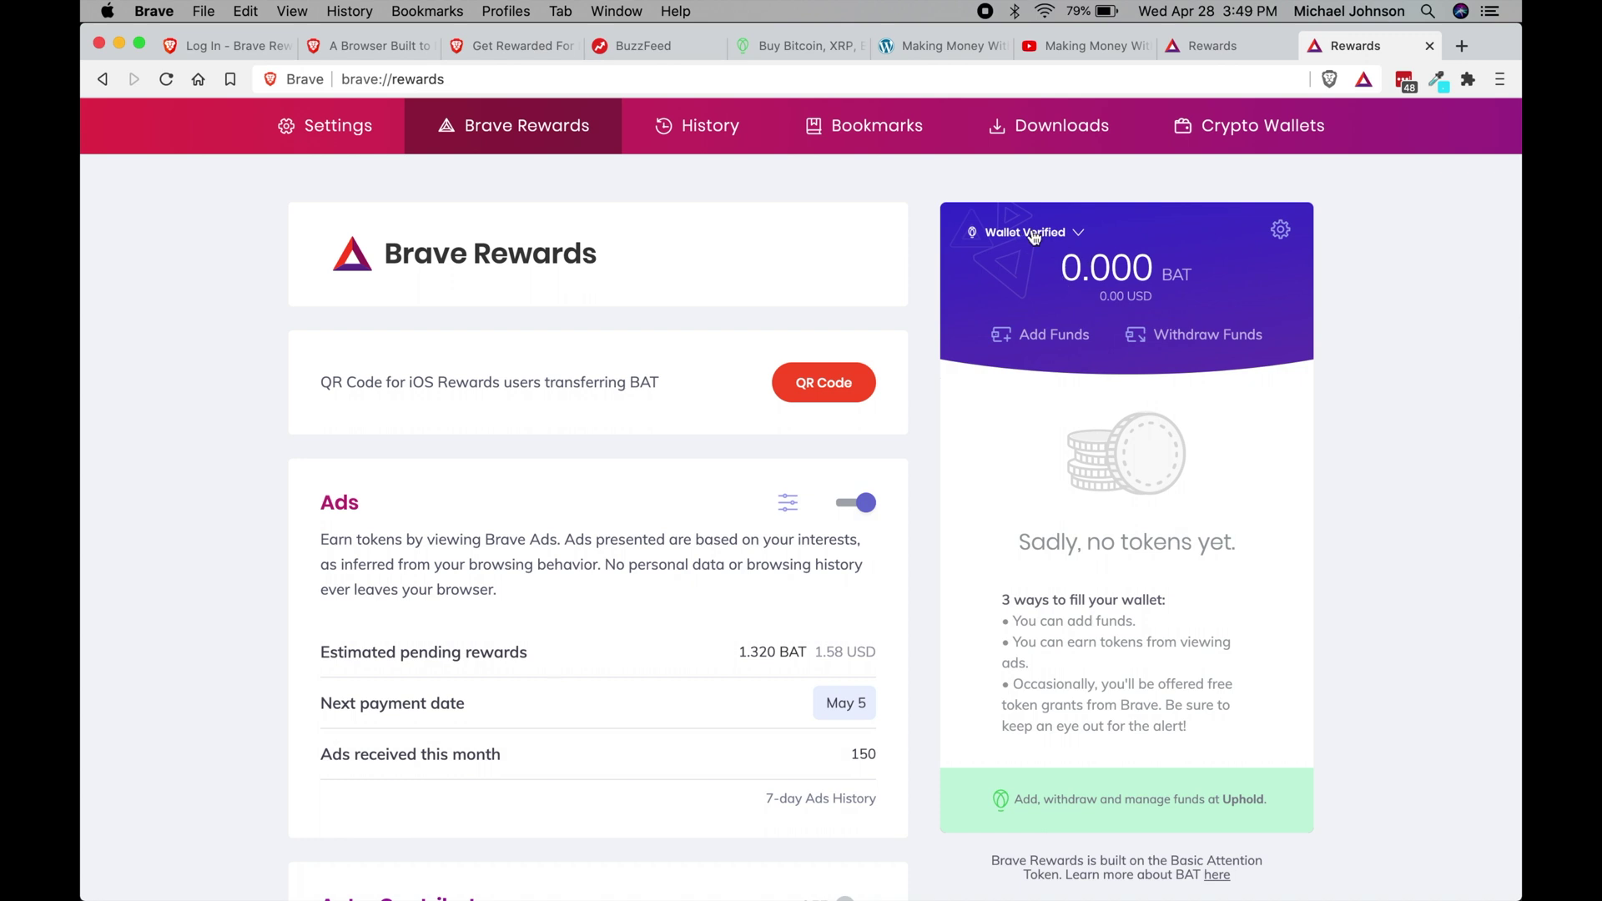
{"action": "left_click", "coordinate": [1060, 237]}
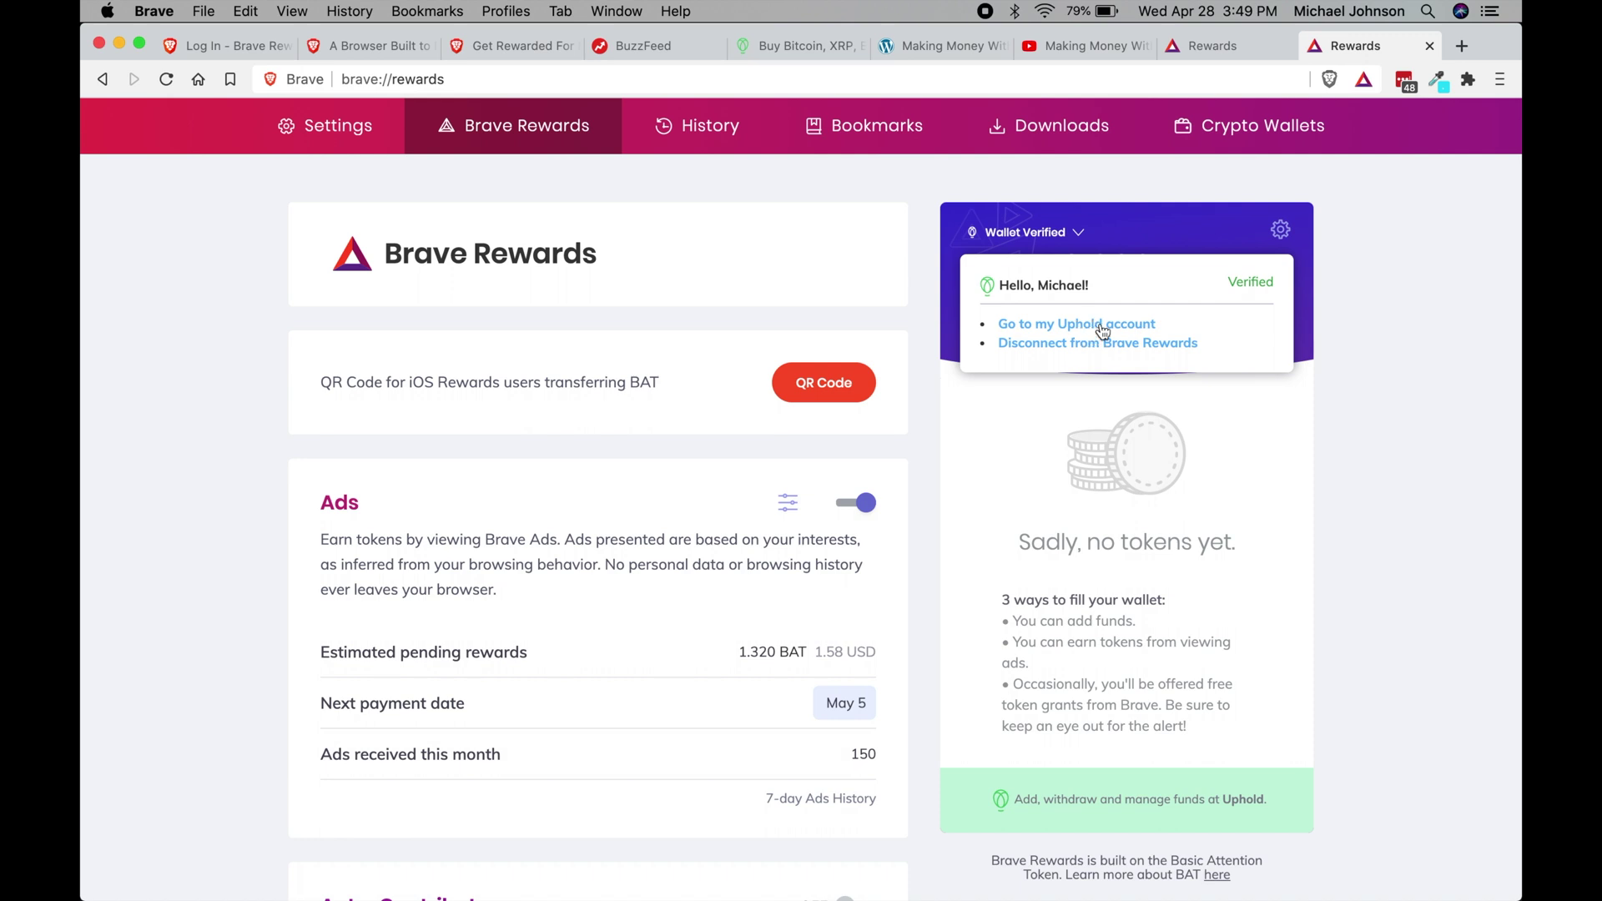
{"action": "left_click", "coordinate": [1081, 322]}
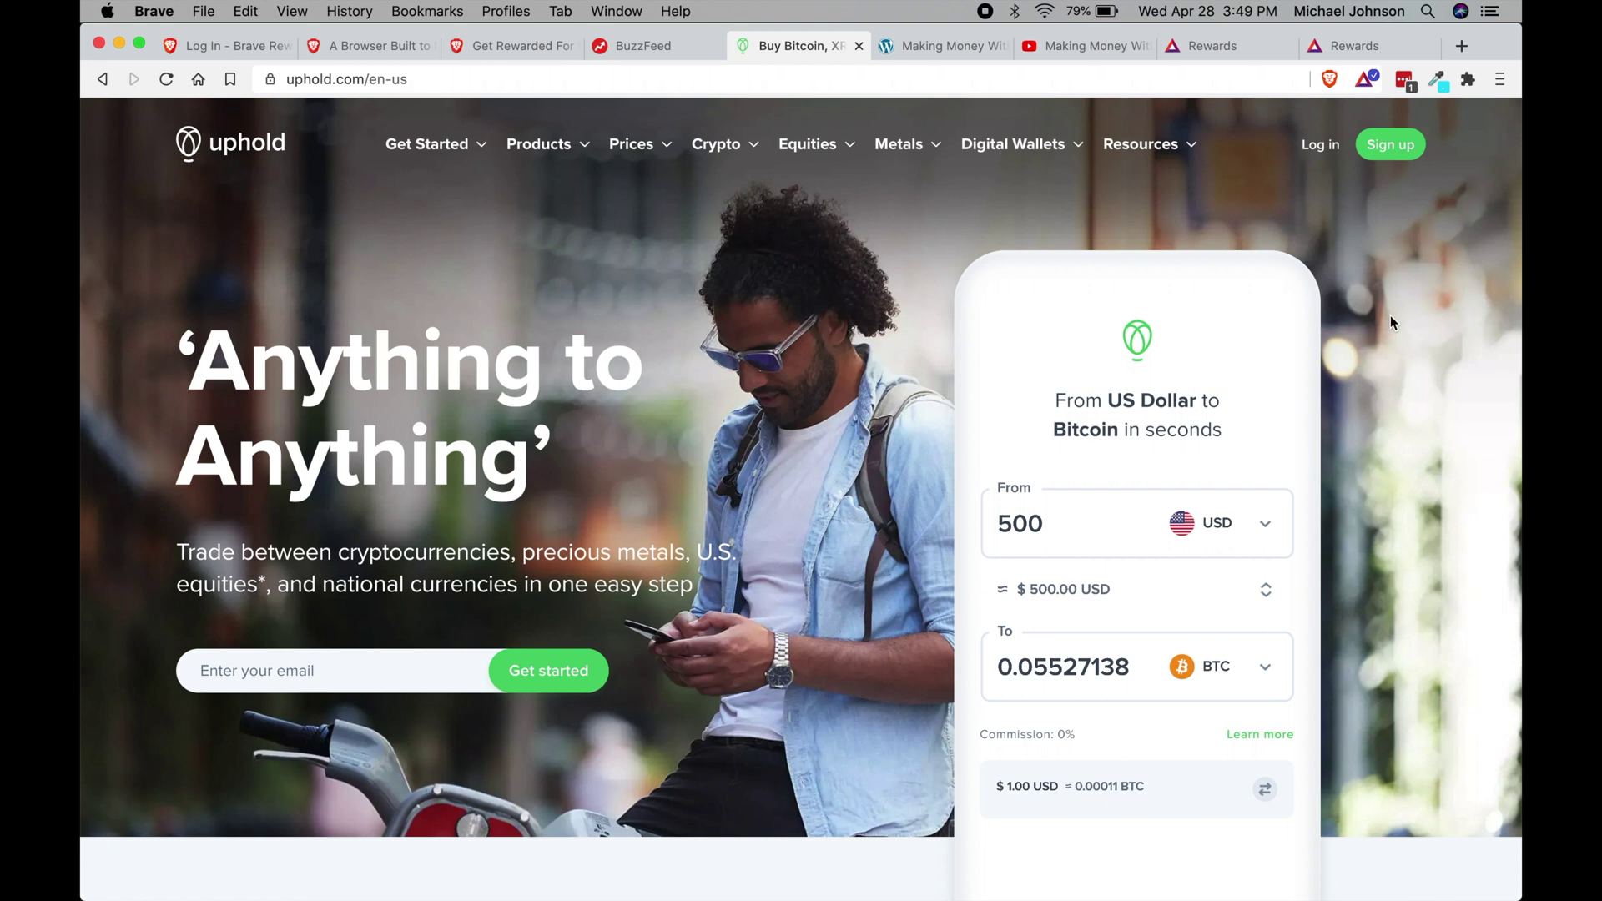
{"action": "left_click", "coordinate": [1352, 45]}
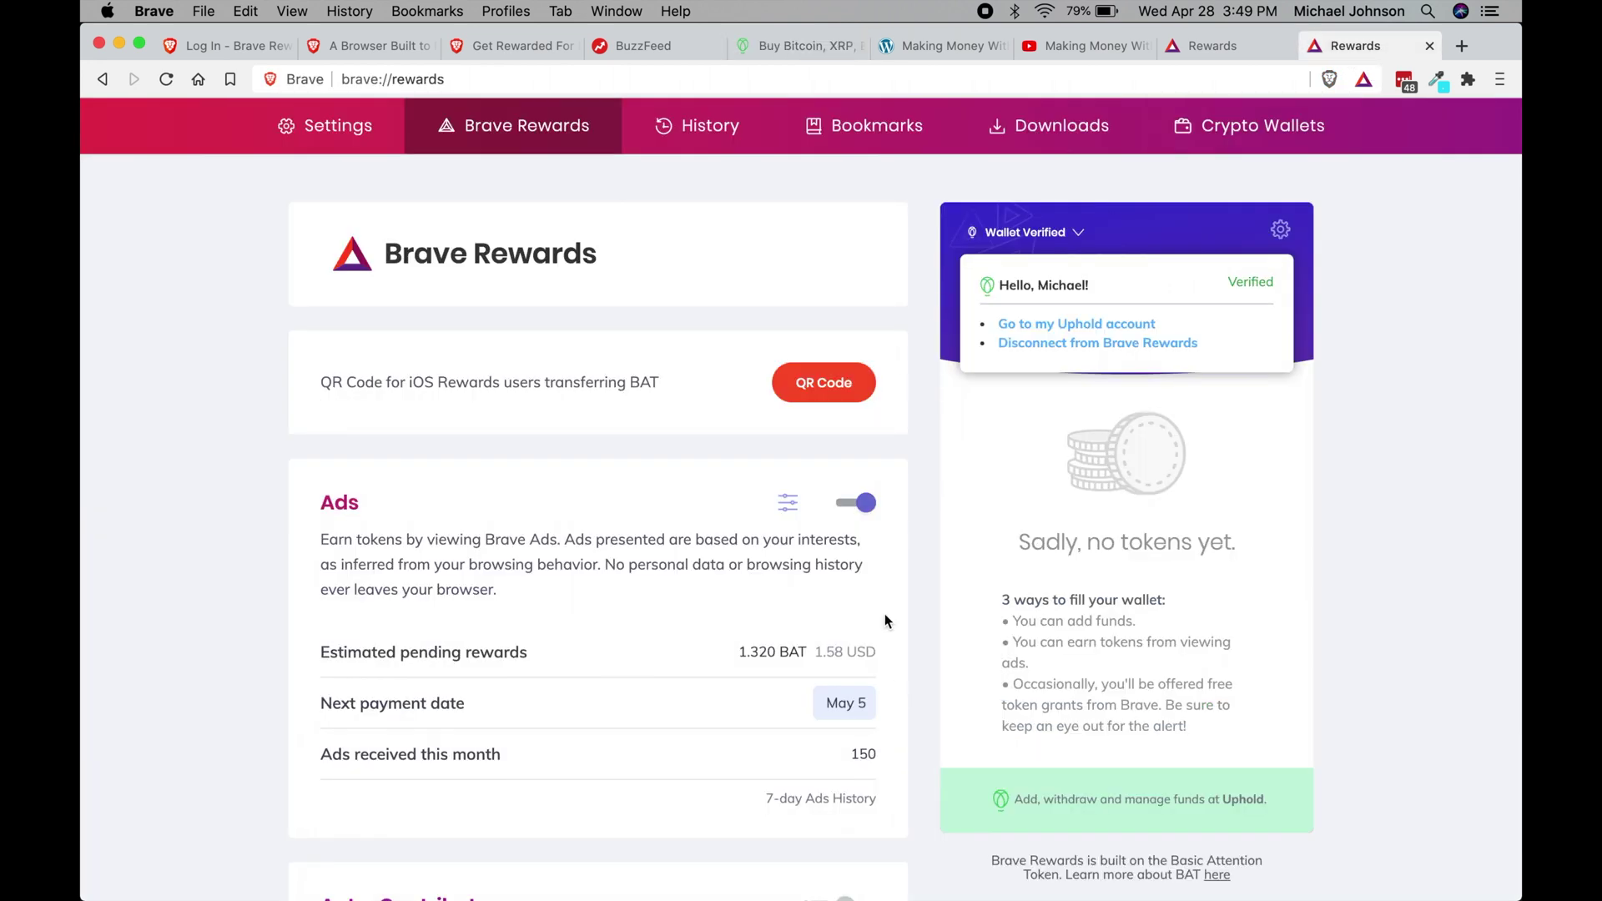
{"action": "left_click_drag", "start_coordinate": [826, 703], "coordinate": [870, 706]}
{"action": "left_click", "coordinate": [819, 46]}
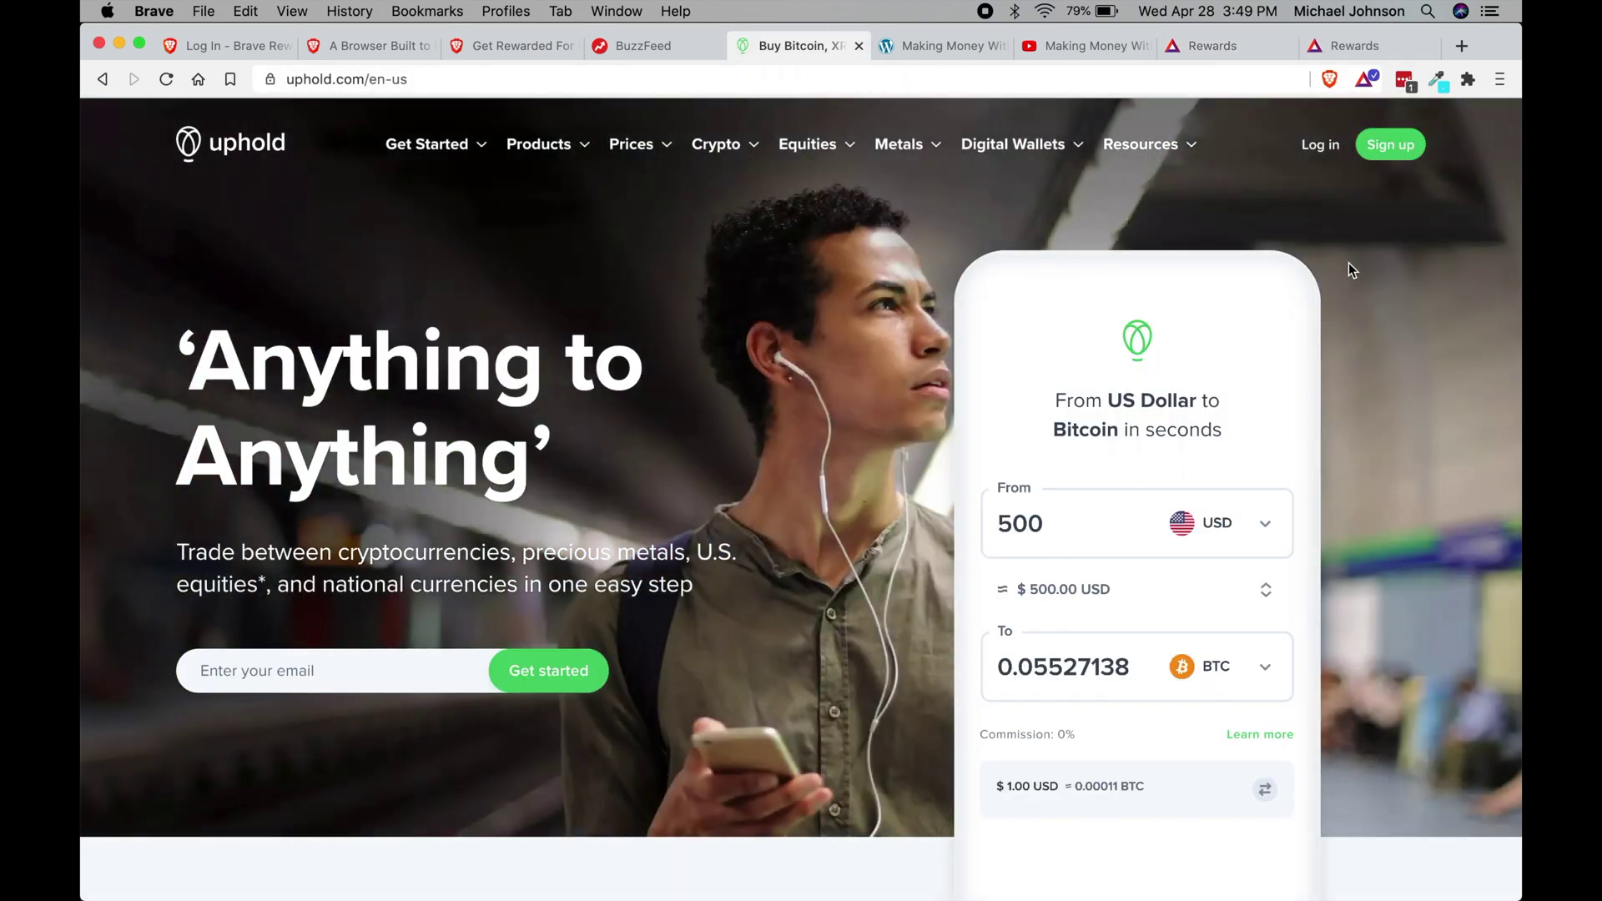
{"action": "left_click", "coordinate": [1348, 46]}
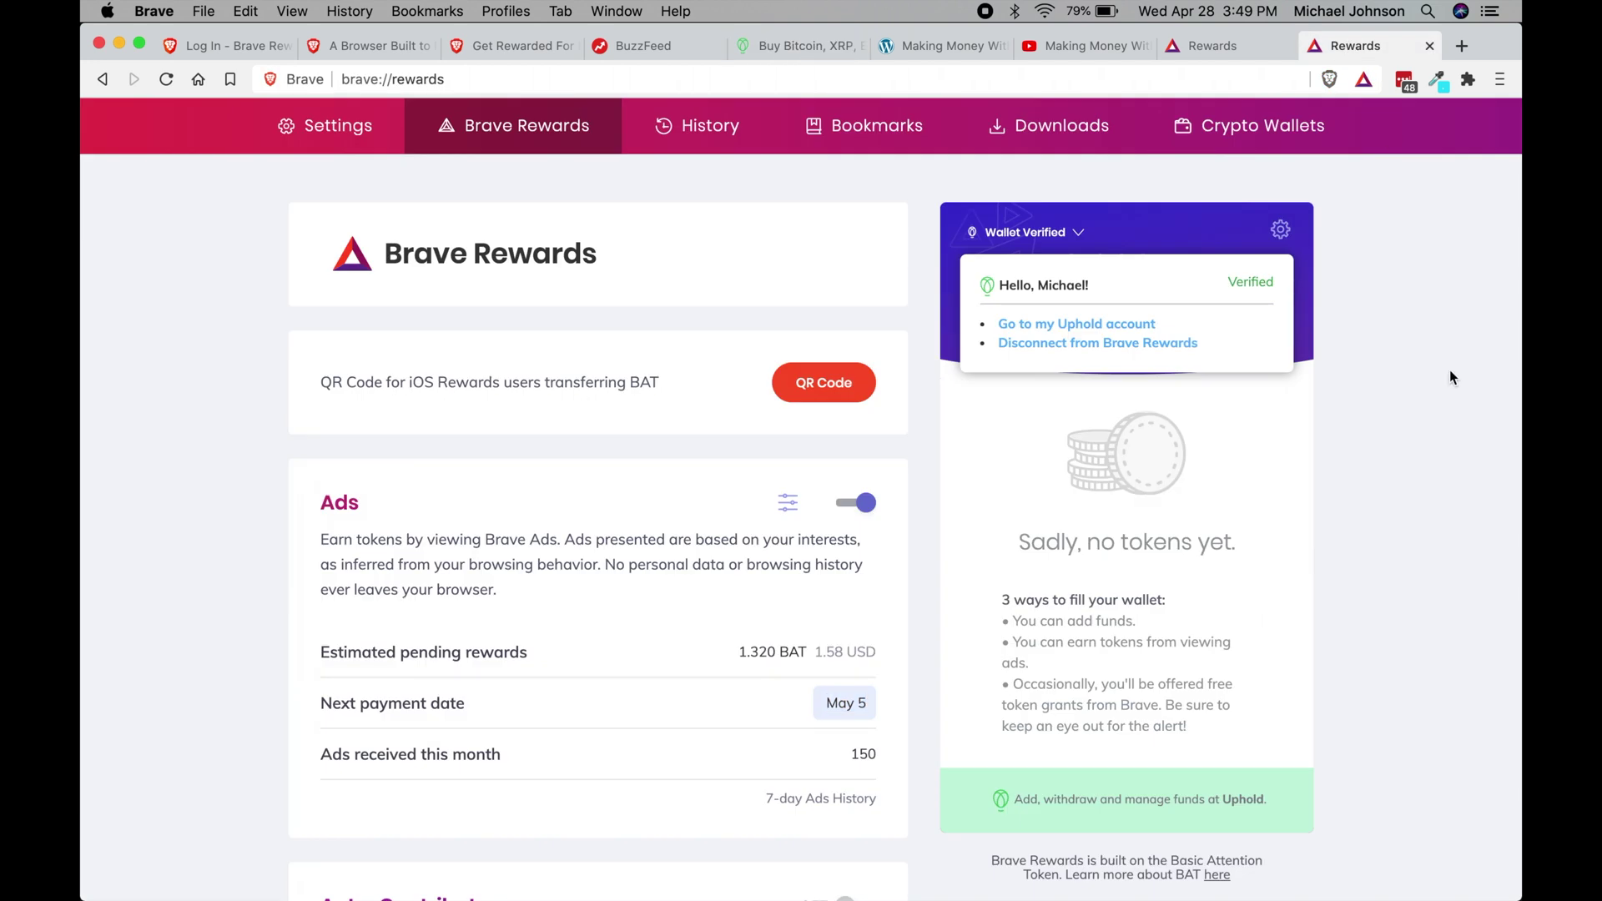
{"action": "left_click", "coordinate": [1428, 349]}
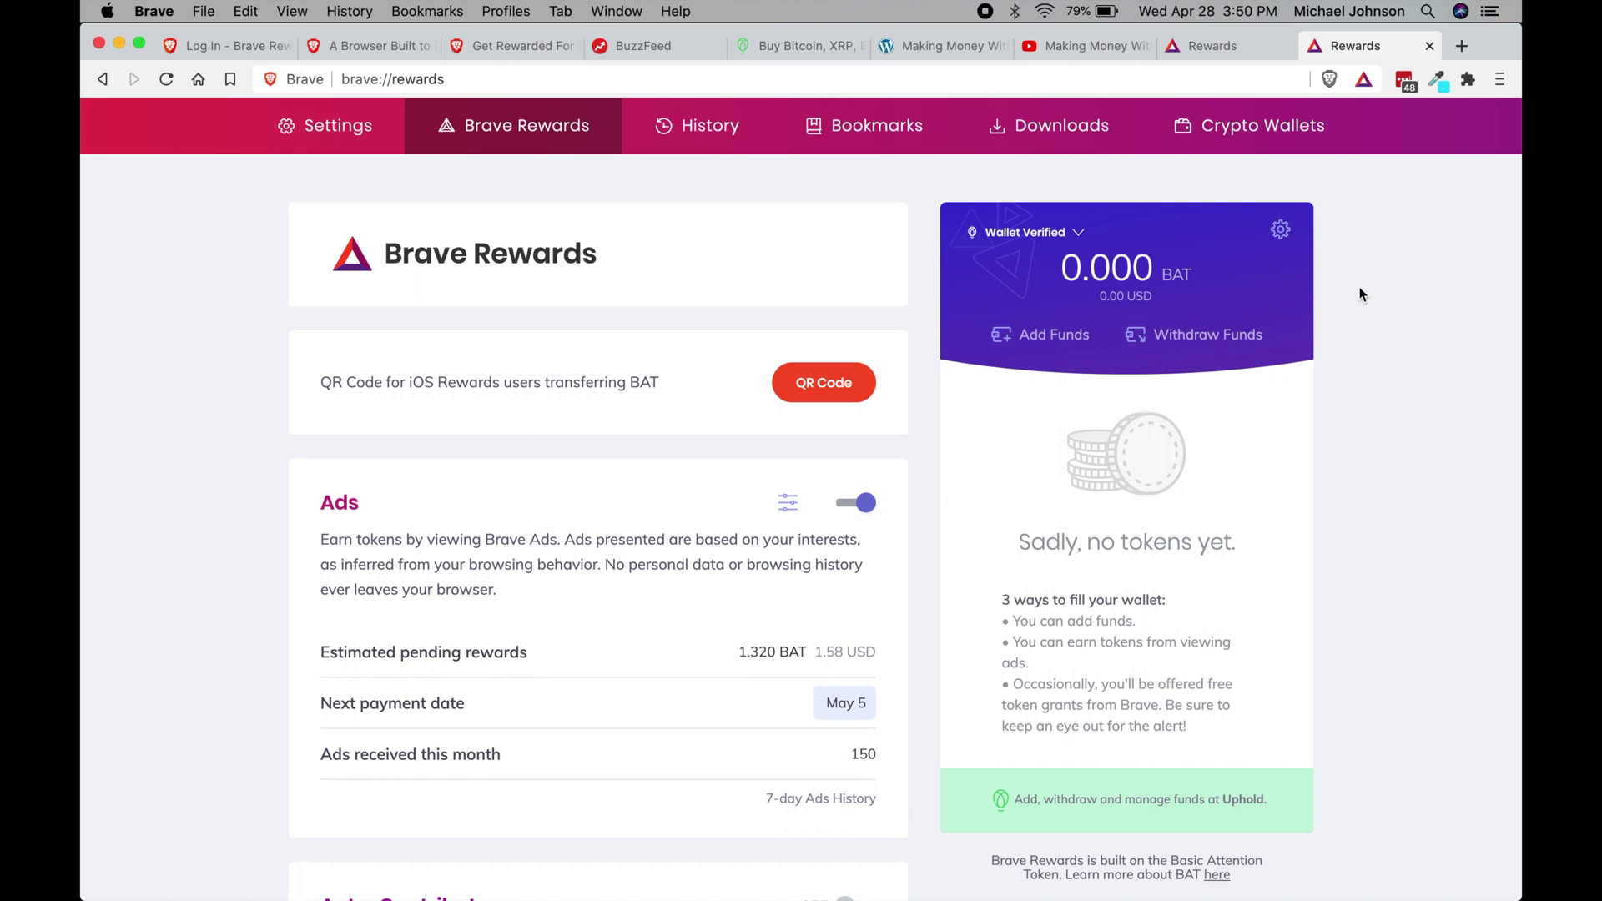
Step: Switch to the next tab and highlight FAQ passages about extensions, Chromium and the Chrome Web Store
{"action": "key", "text": "ctrl+Tab"}
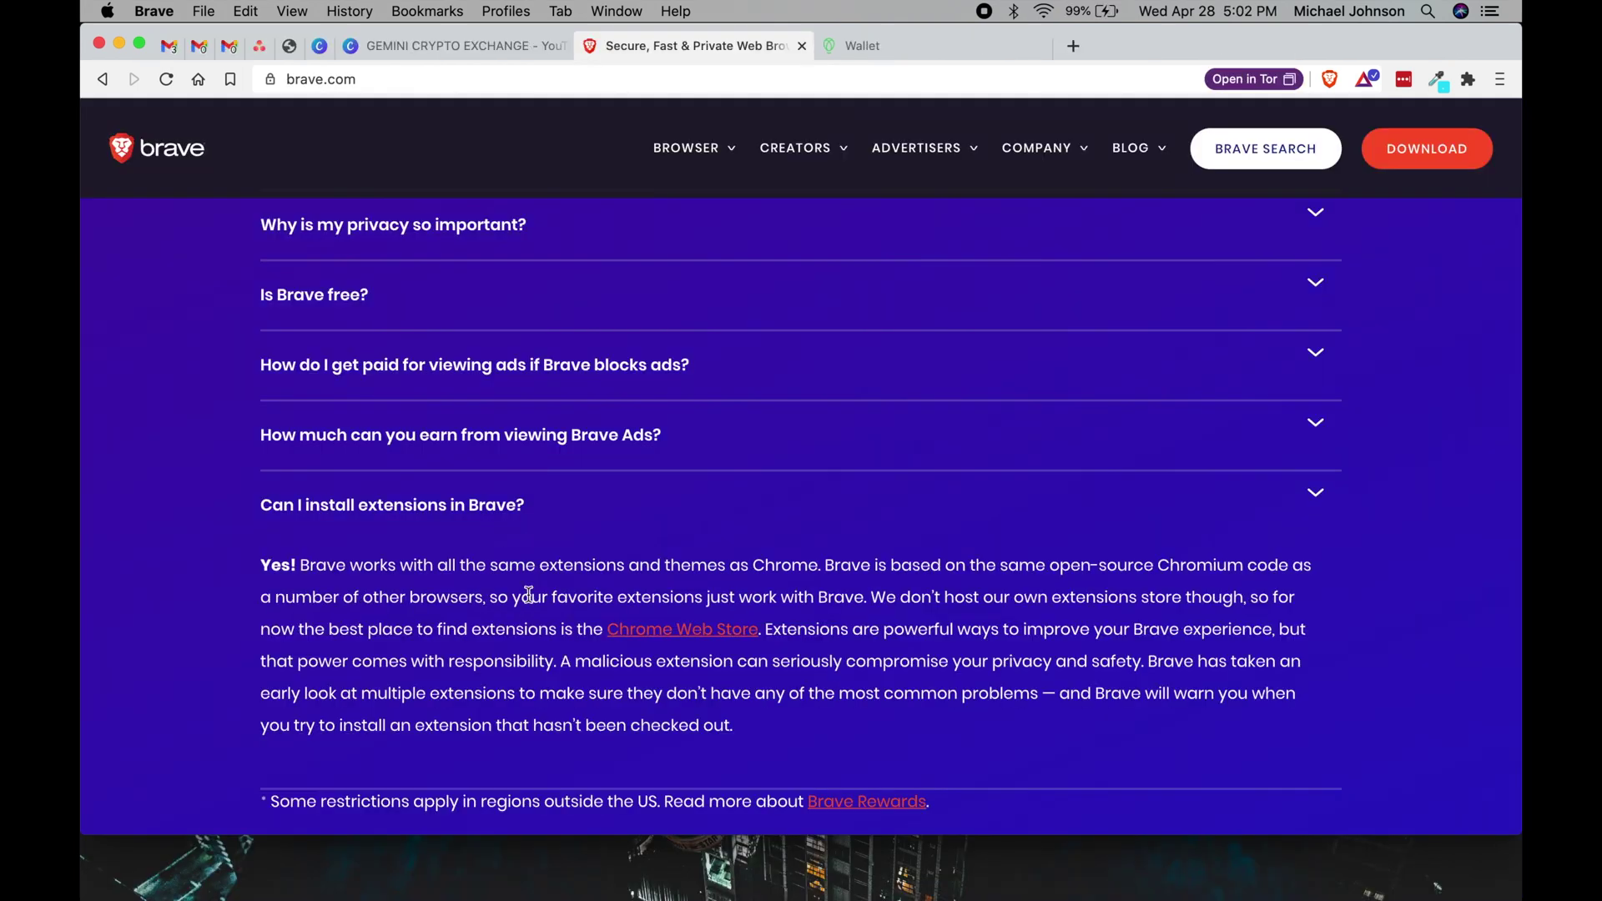
{"action": "scroll", "coordinate": [528, 594], "scroll_direction": "down", "scroll_amount": 5}
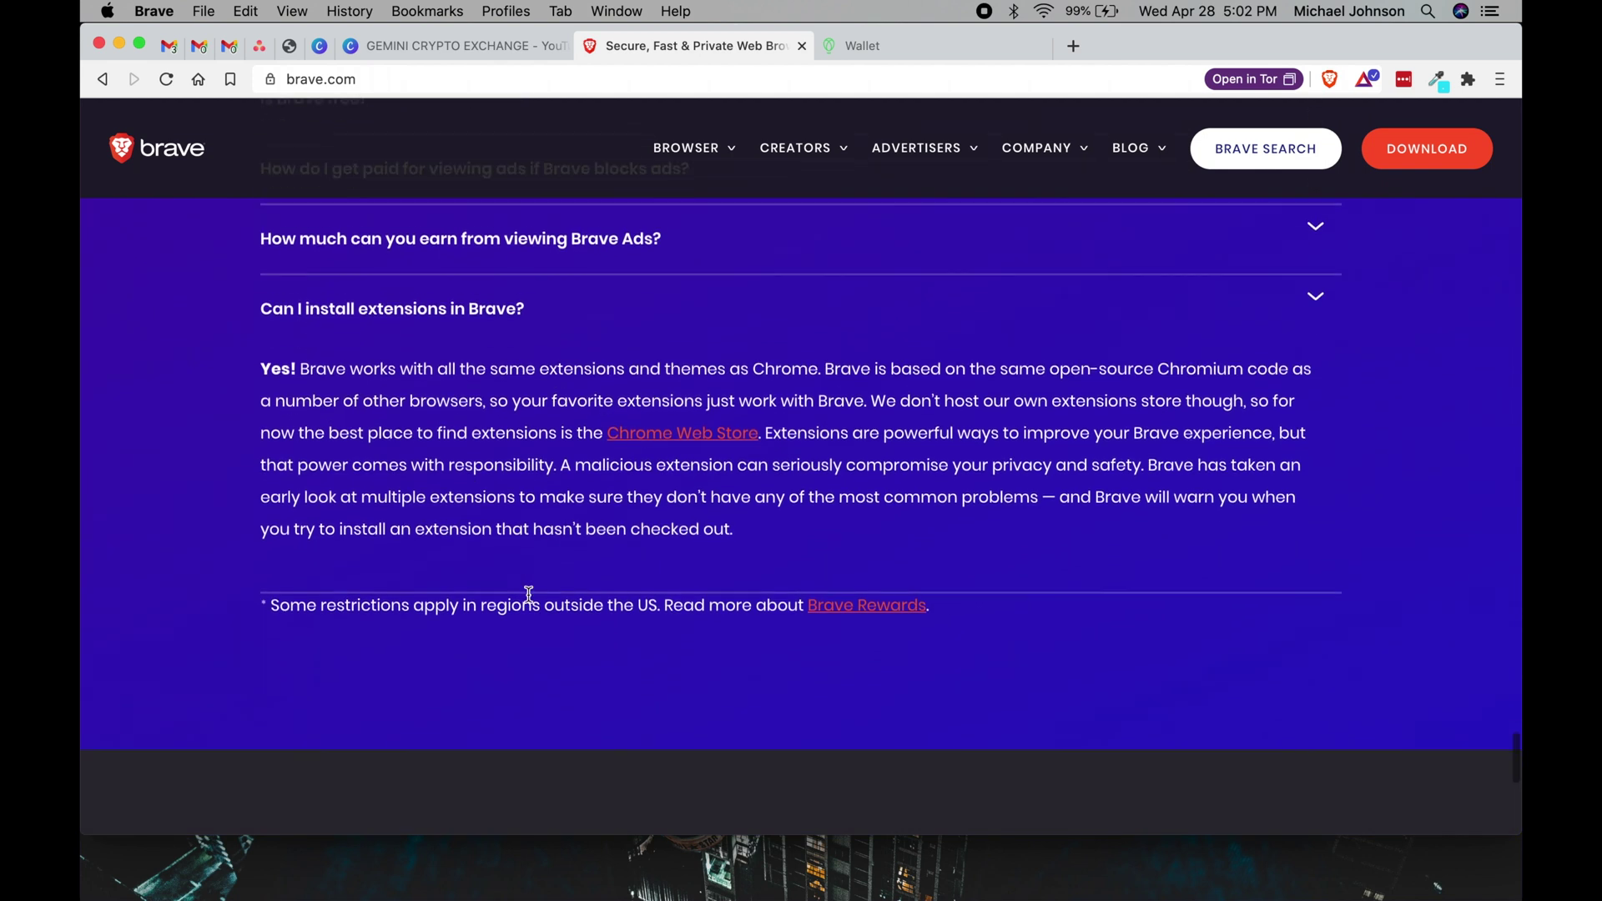
{"action": "left_click_drag", "start_coordinate": [262, 362], "coordinate": [622, 371]}
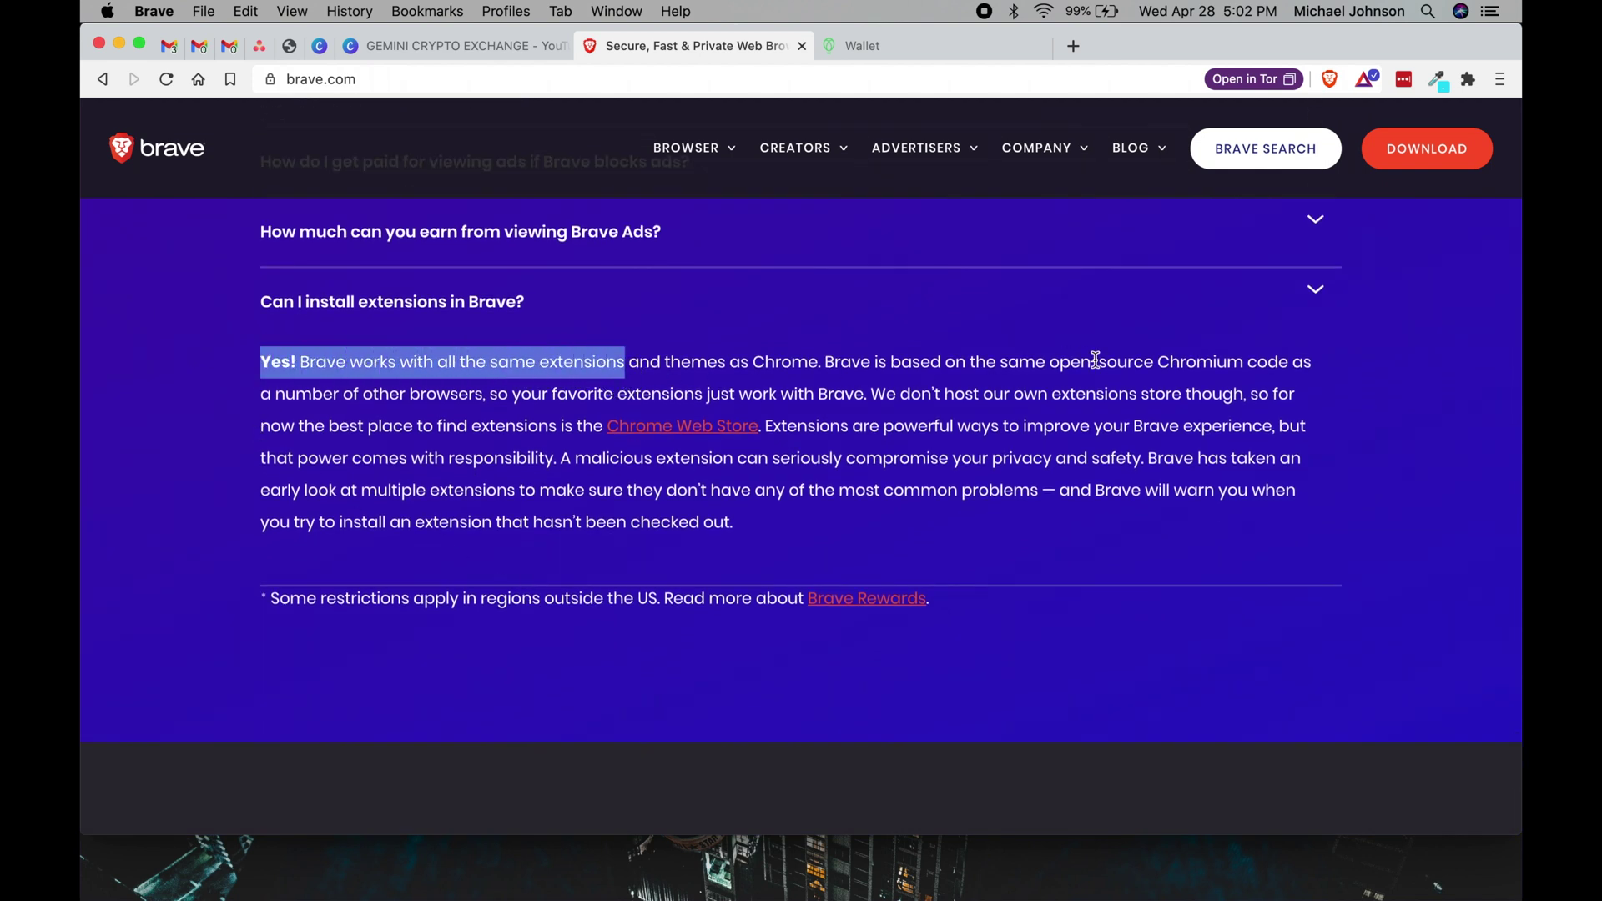
{"action": "double_click", "coordinate": [1178, 361]}
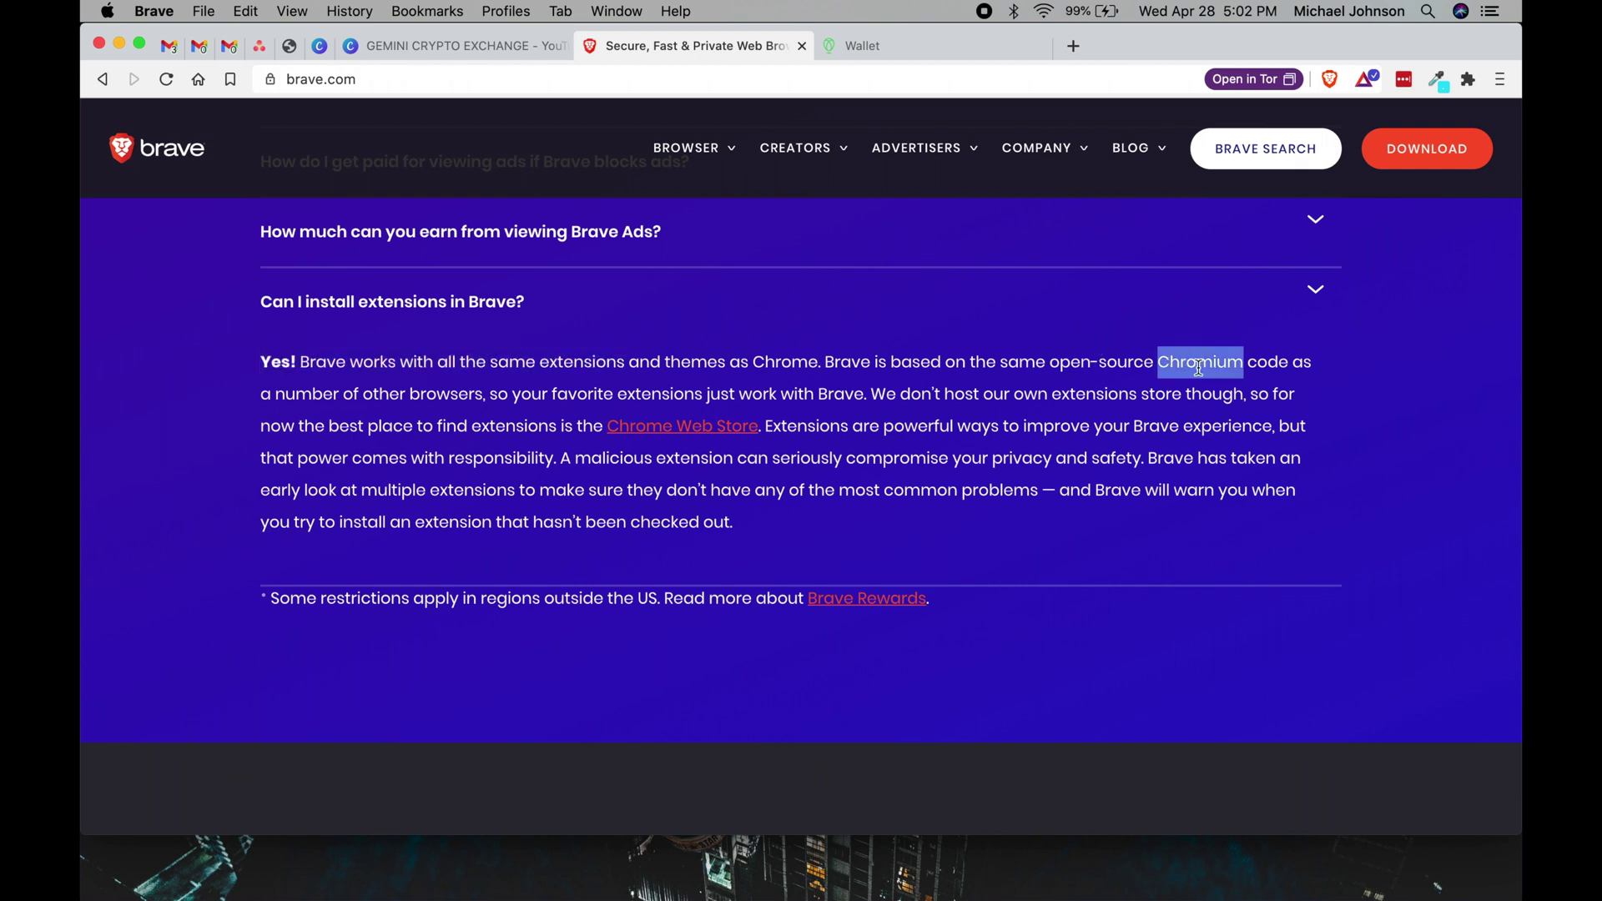
{"action": "left_click", "coordinate": [1190, 384]}
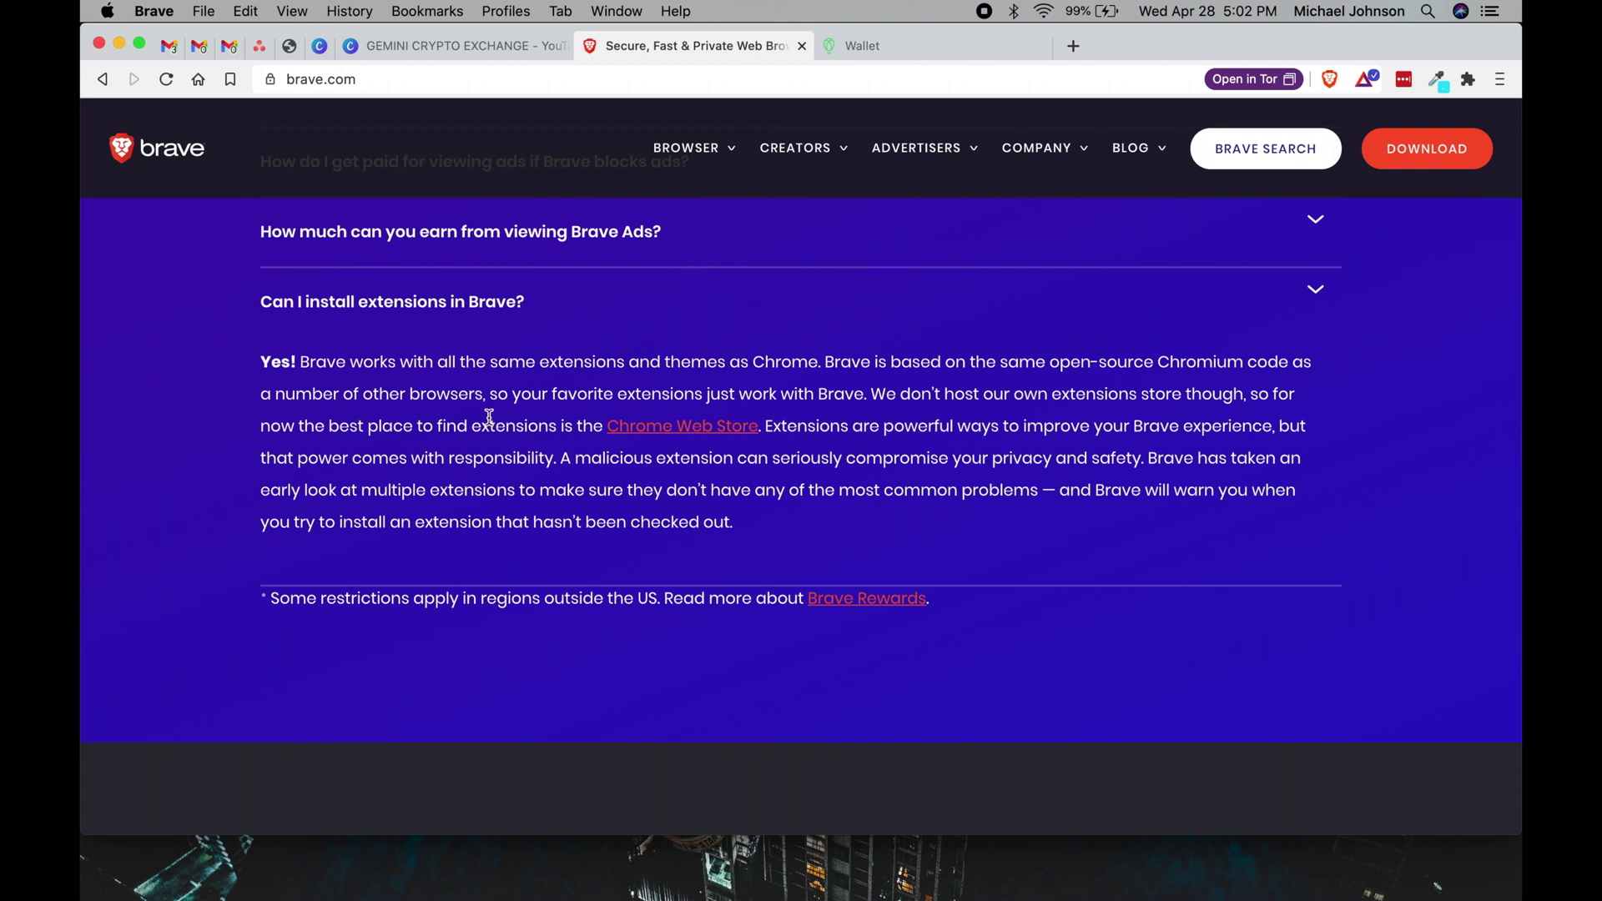
{"action": "left_click_drag", "start_coordinate": [434, 424], "coordinate": [776, 424]}
{"action": "left_click", "coordinate": [807, 427]}
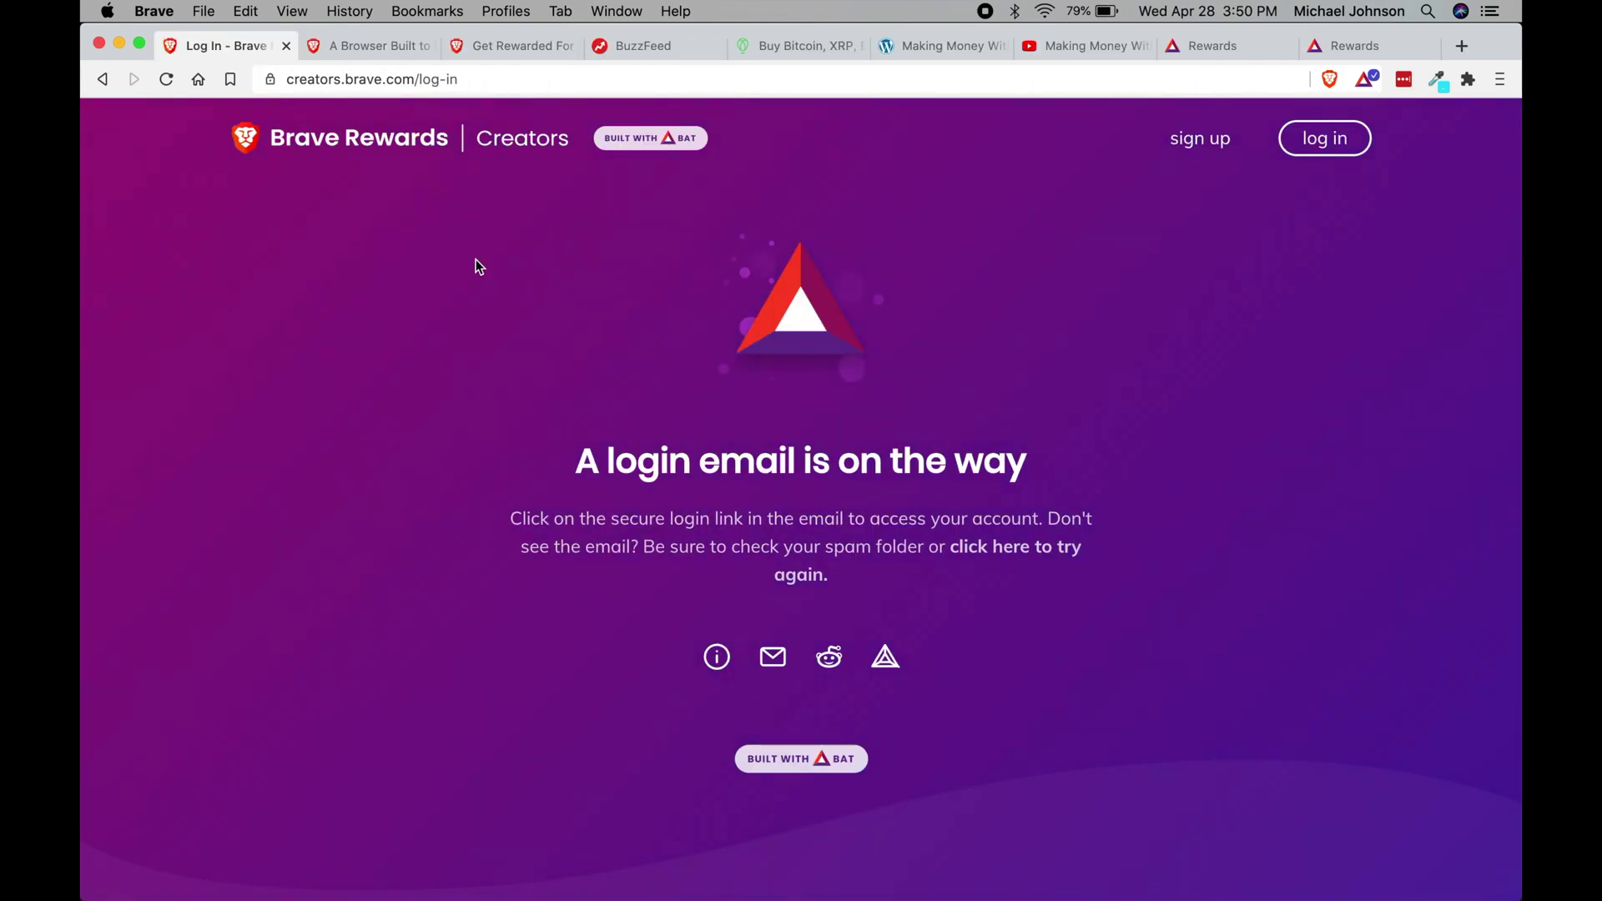
Step: In a new tab, go to YouTube and pause the HELIUM HOTSPOT UPDATE video at 0:04
{"action": "left_click", "coordinate": [803, 341]}
{"action": "type", "text": "youtube.com"}
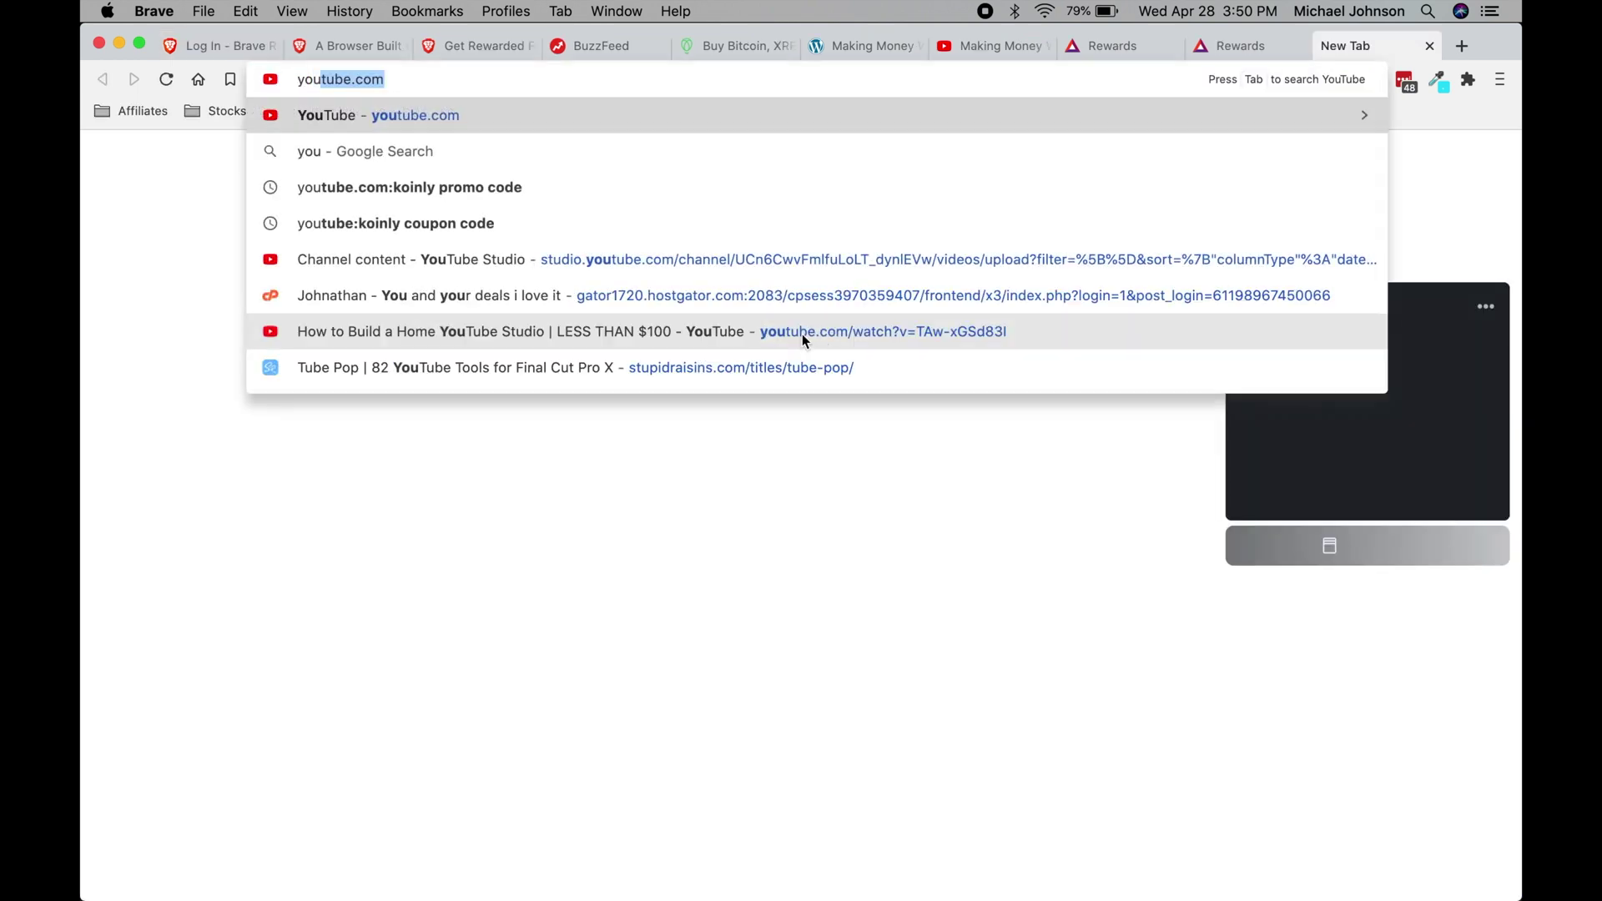
{"action": "key", "text": "Return"}
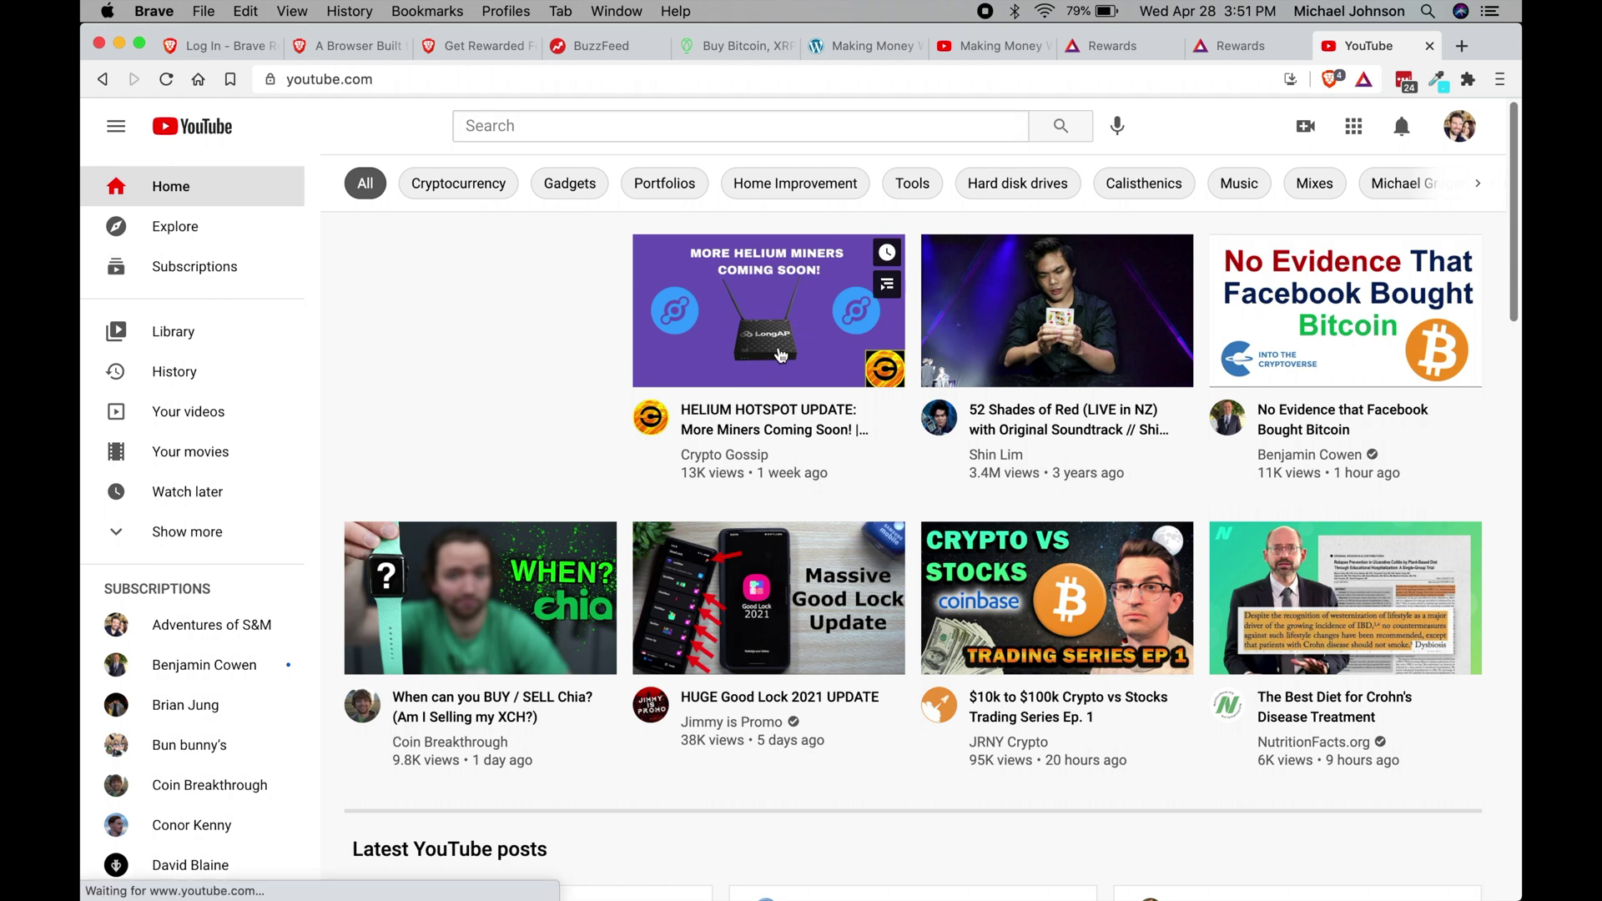
{"action": "left_click", "coordinate": [774, 374]}
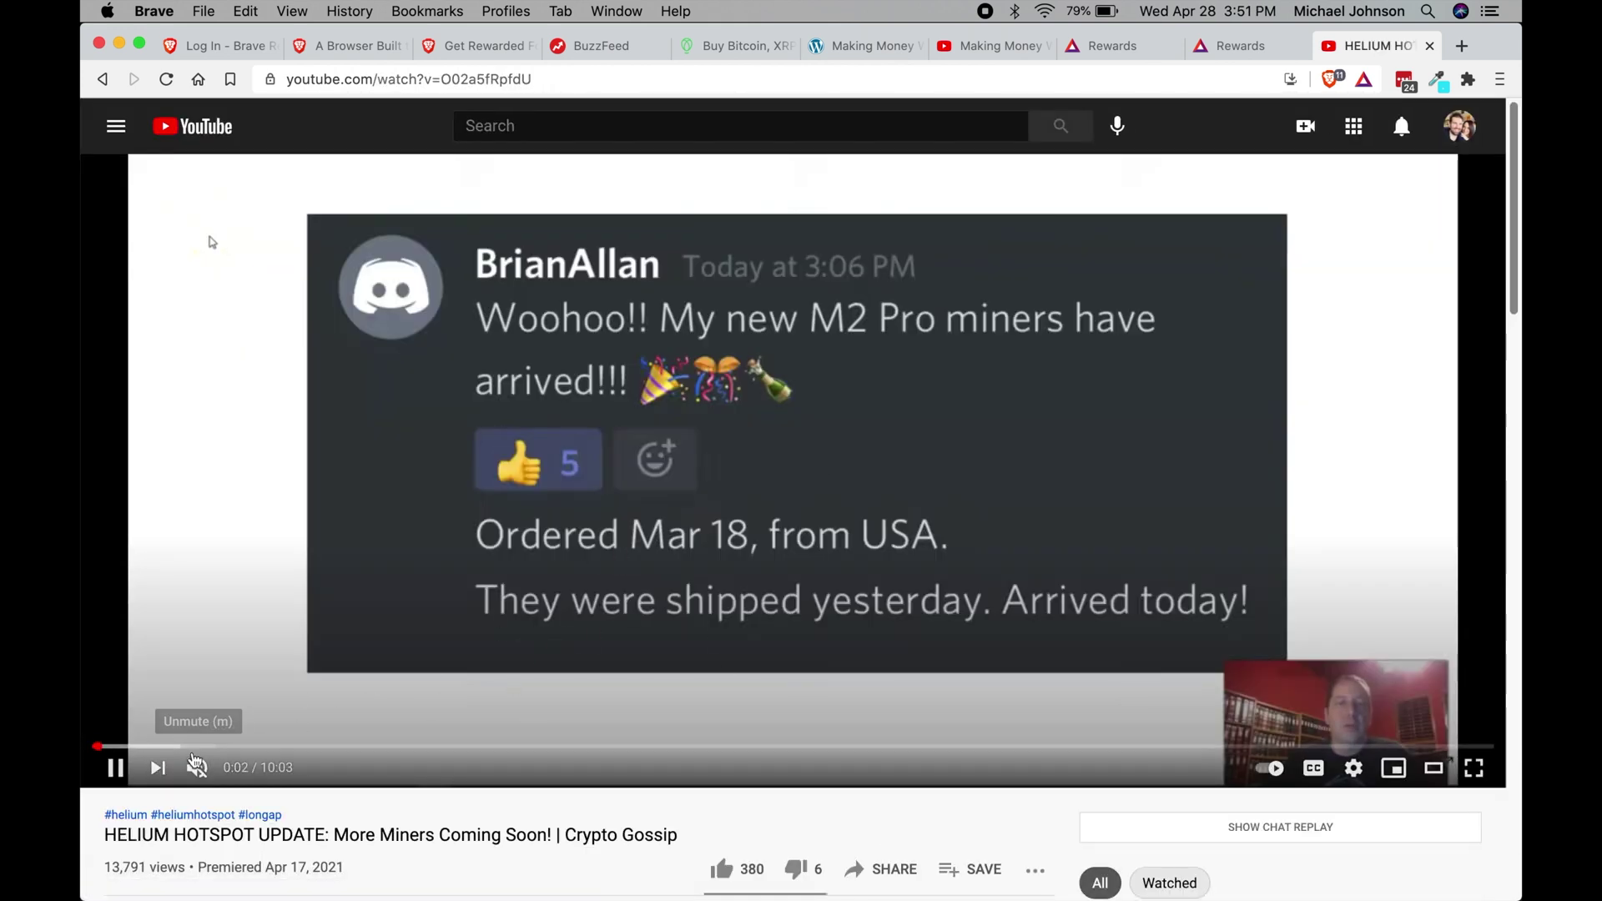
{"action": "left_click", "coordinate": [118, 771]}
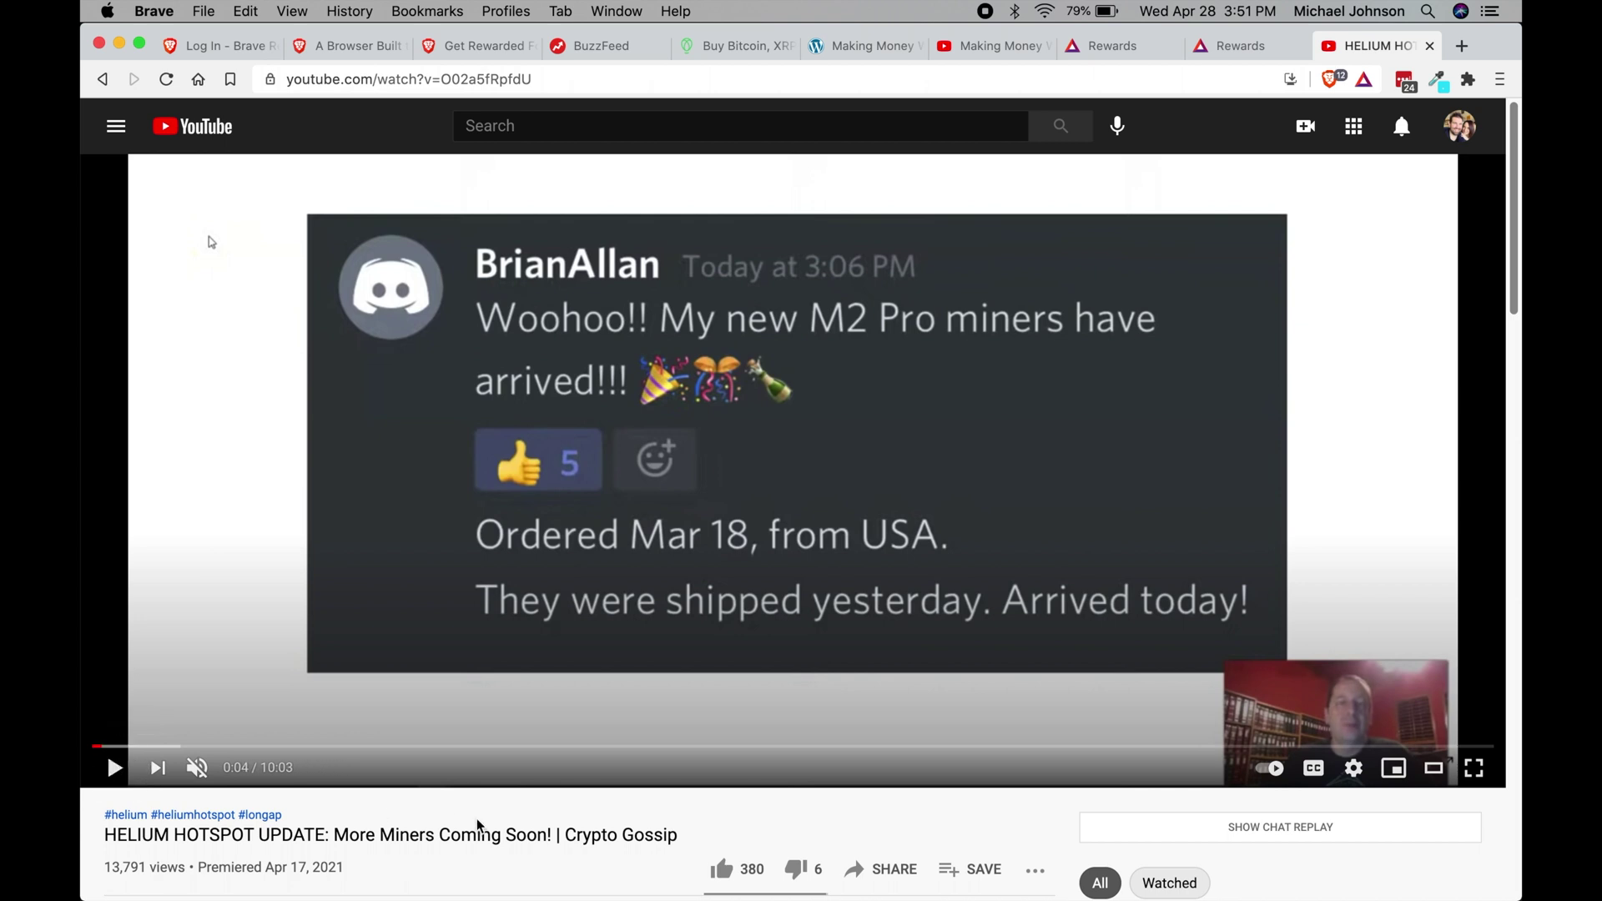
{"action": "scroll", "coordinate": [936, 658], "scroll_direction": "down", "scroll_amount": 2}
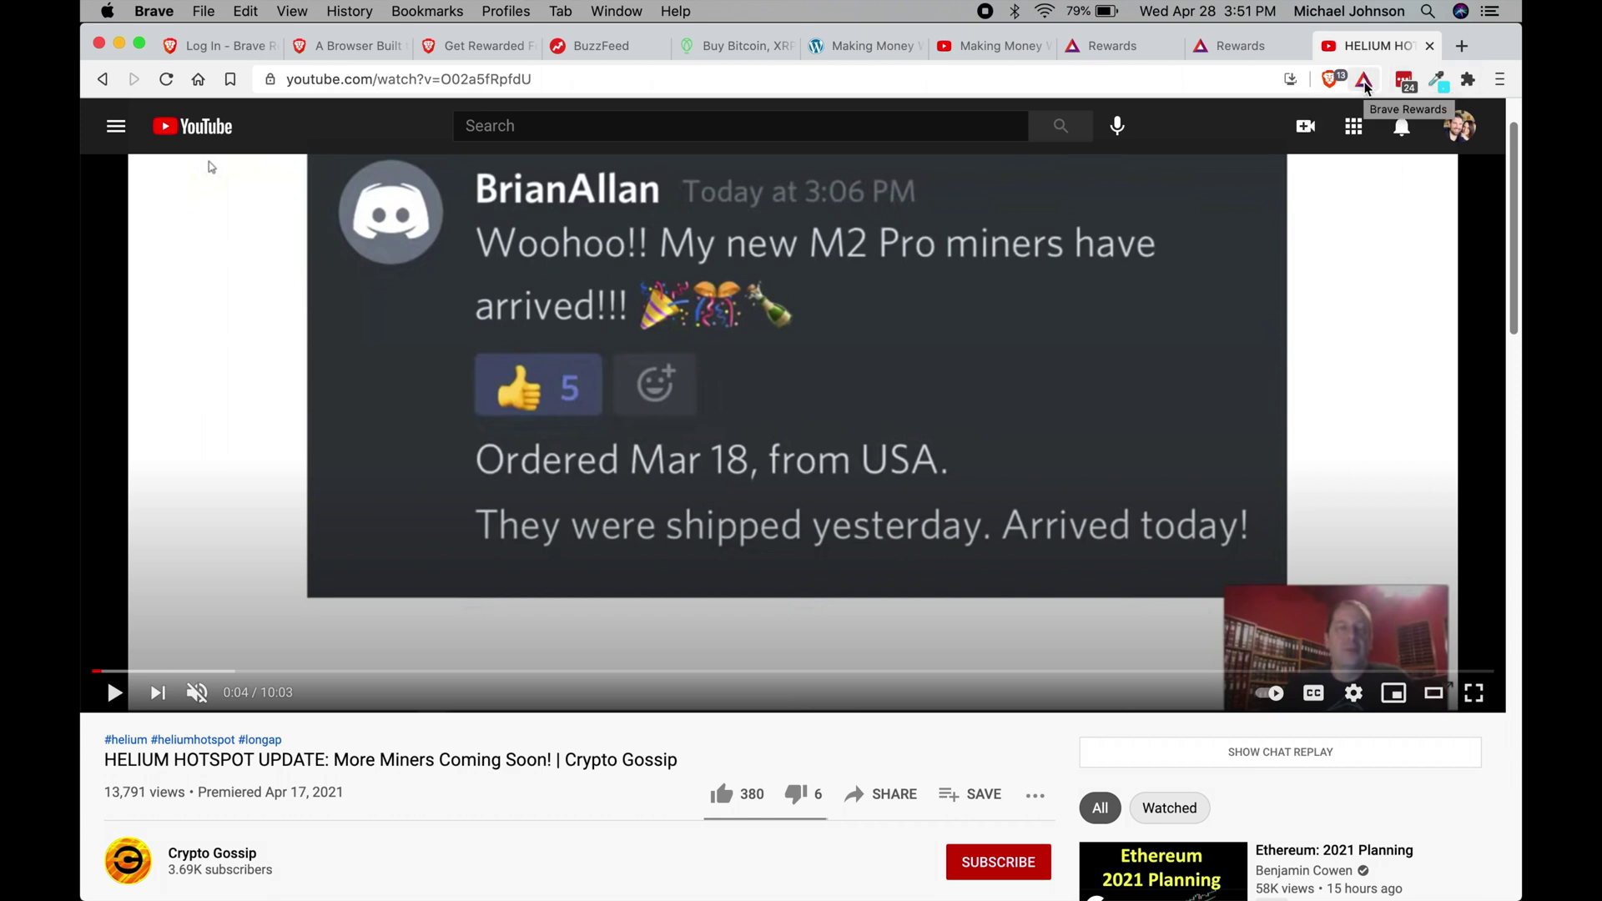
{"action": "left_click", "coordinate": [1365, 83]}
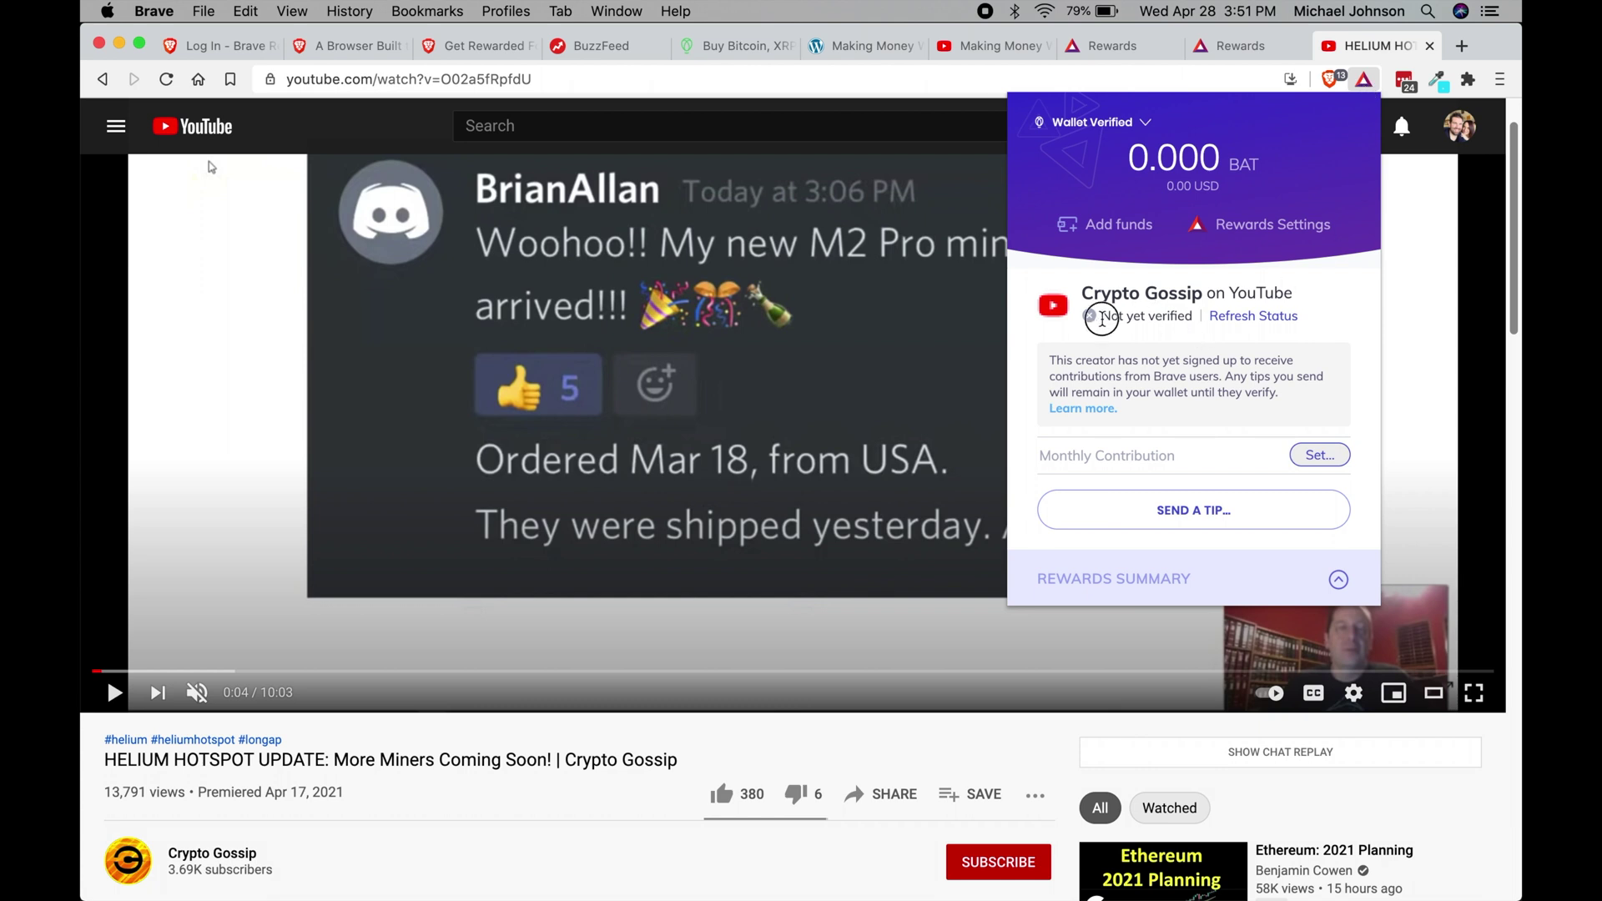
{"action": "left_click_drag", "start_coordinate": [1106, 319], "coordinate": [1193, 317]}
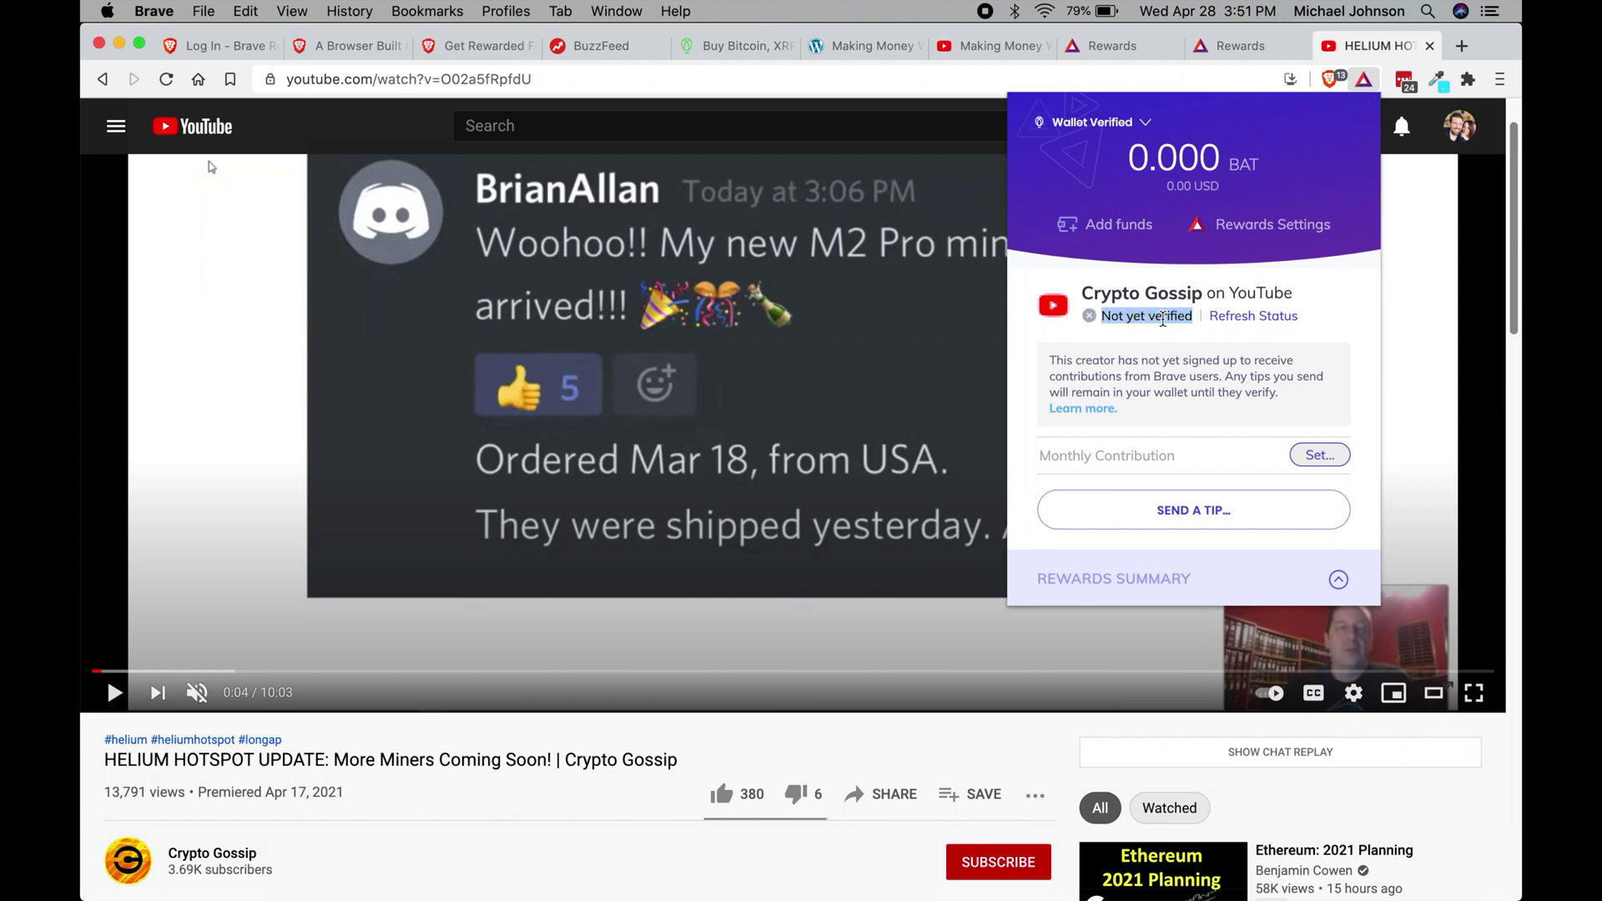
{"action": "left_click", "coordinate": [1314, 321]}
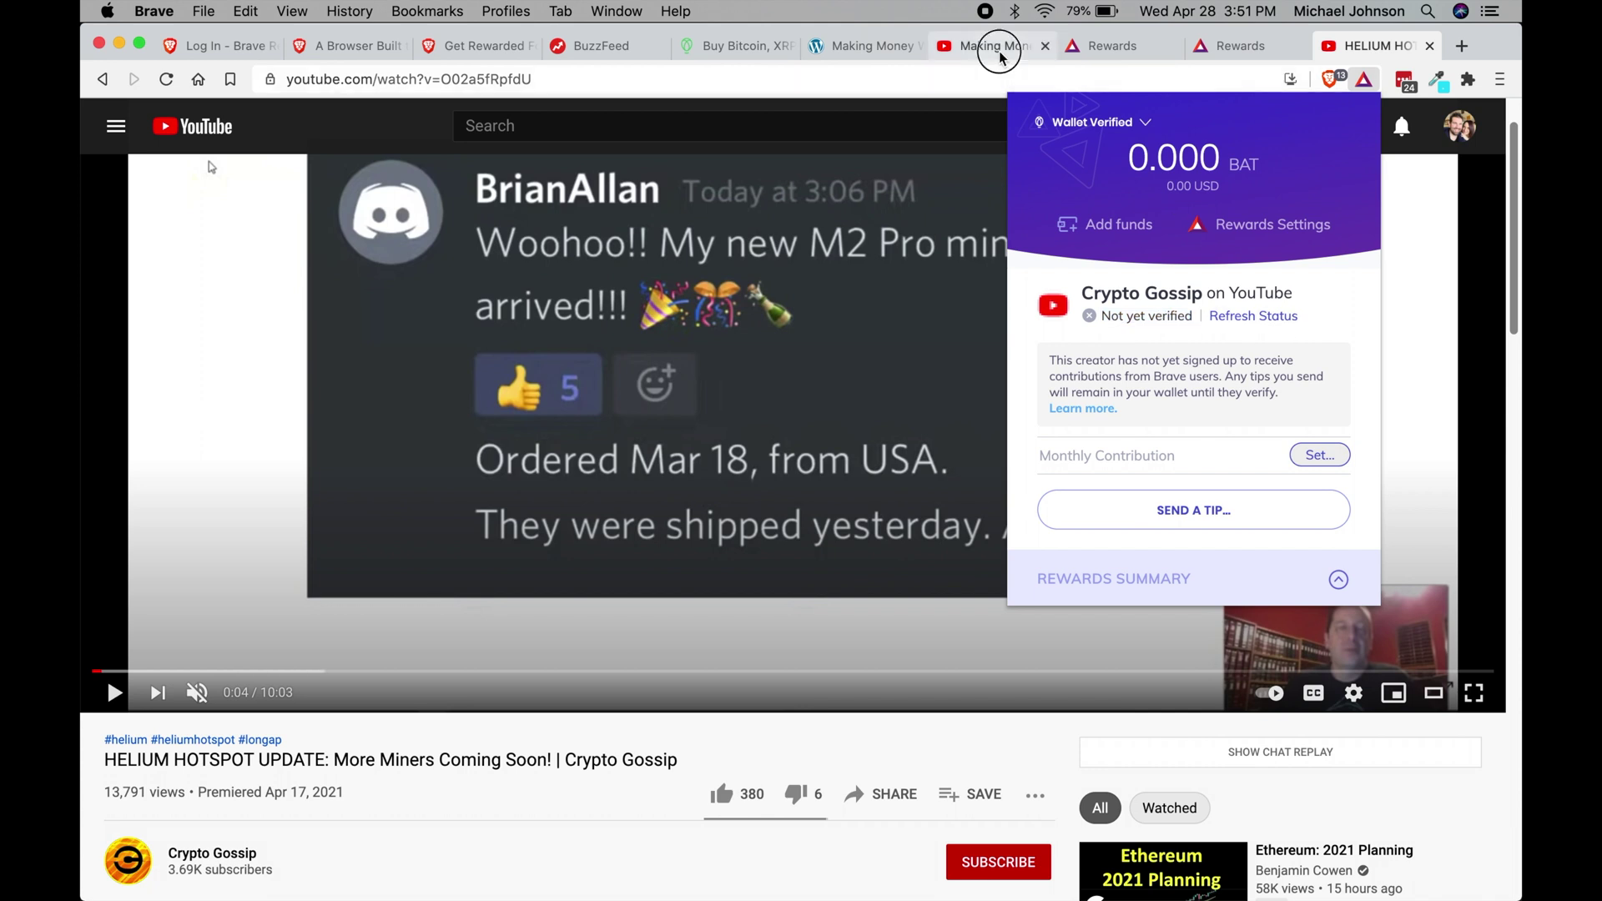
{"action": "left_click", "coordinate": [1001, 50]}
{"action": "left_click", "coordinate": [1001, 48]}
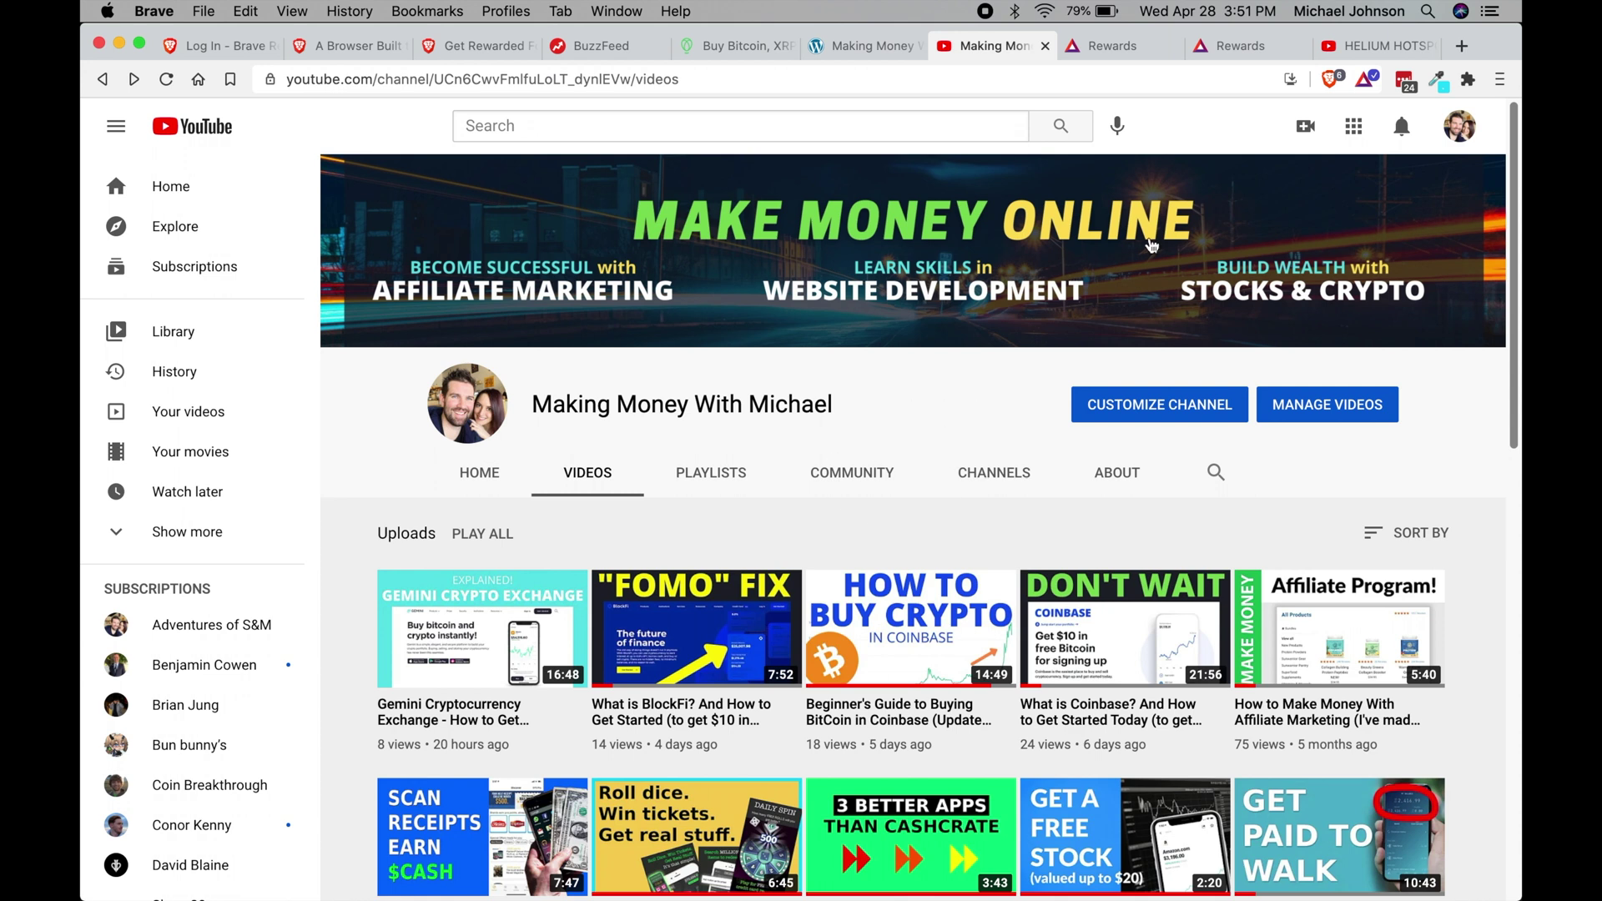
{"action": "left_click", "coordinate": [1362, 81]}
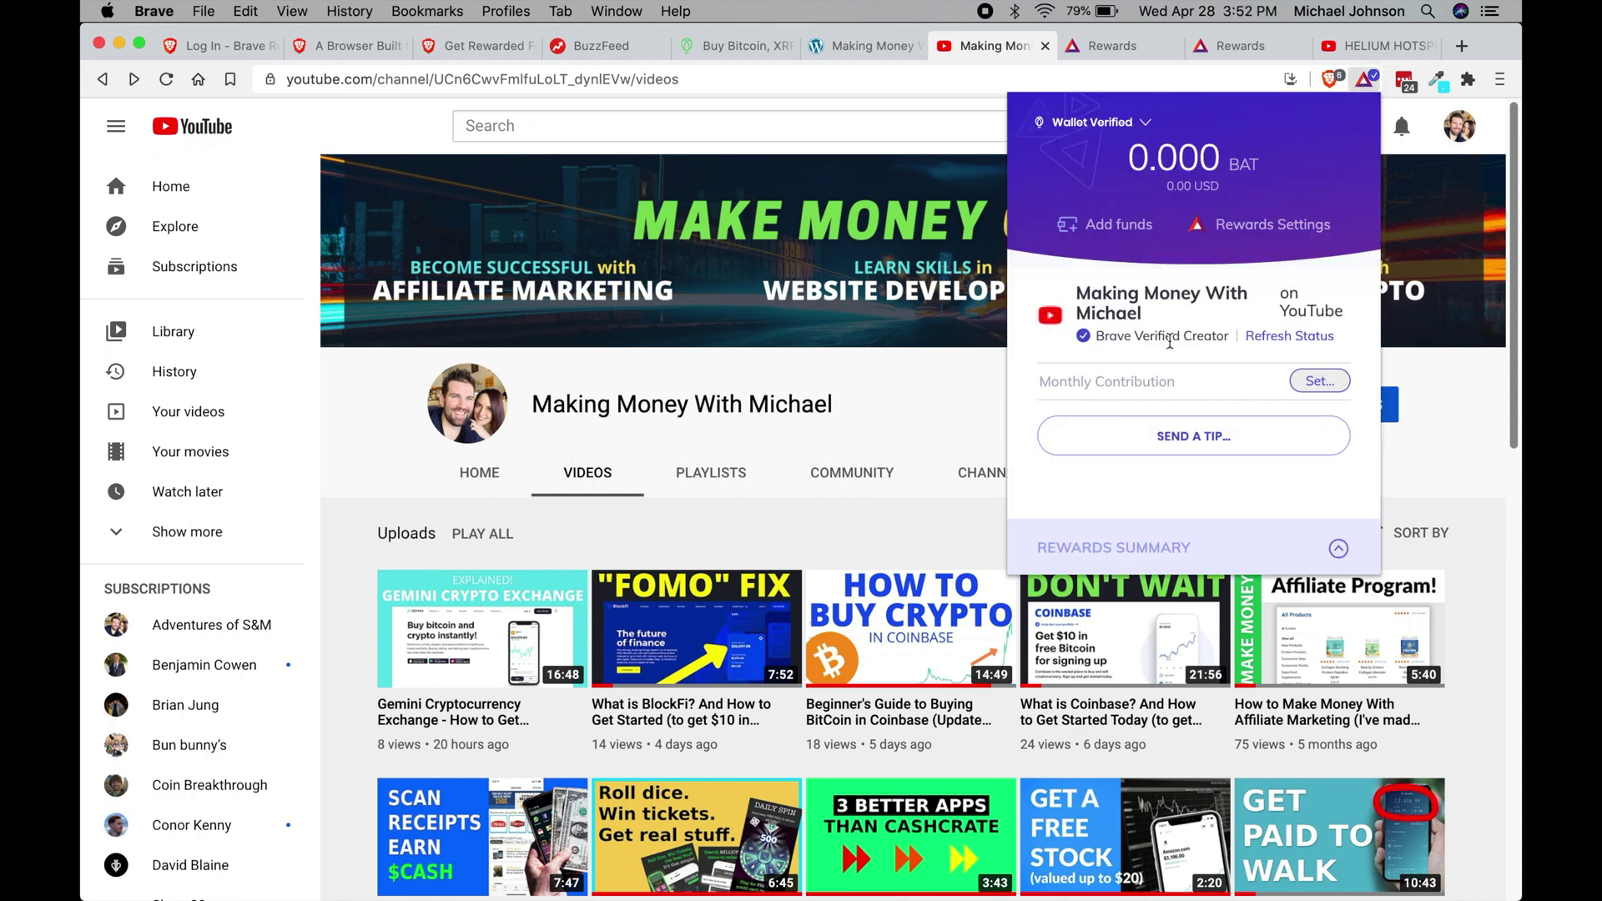
{"action": "left_click_drag", "start_coordinate": [1094, 336], "coordinate": [1225, 332]}
{"action": "left_click", "coordinate": [1335, 46]}
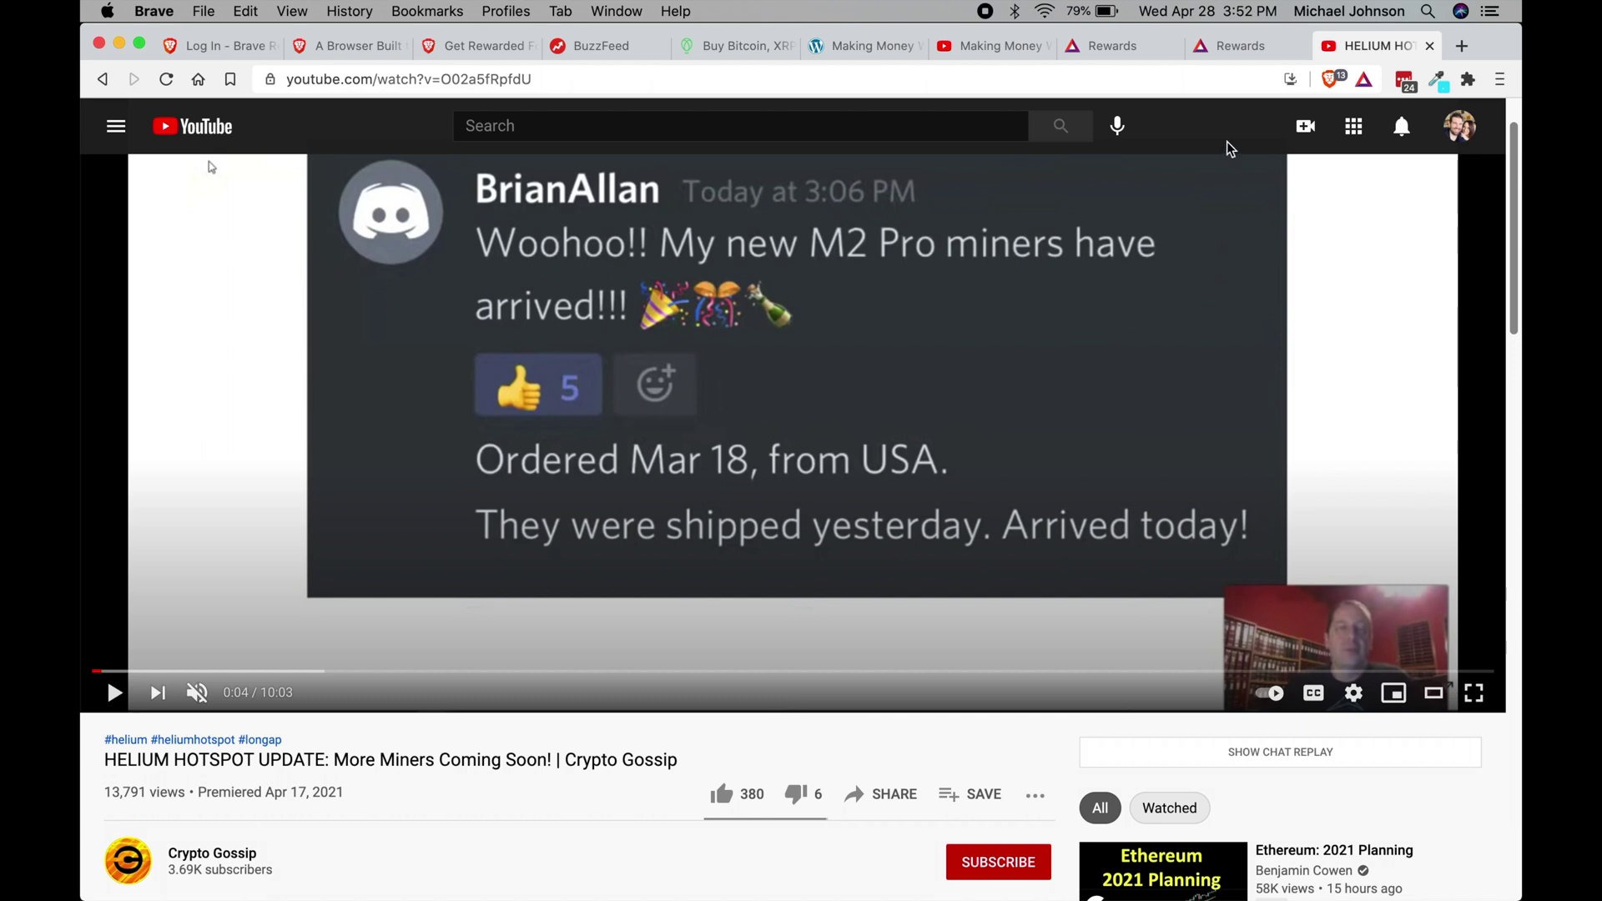
{"action": "left_click", "coordinate": [1366, 80]}
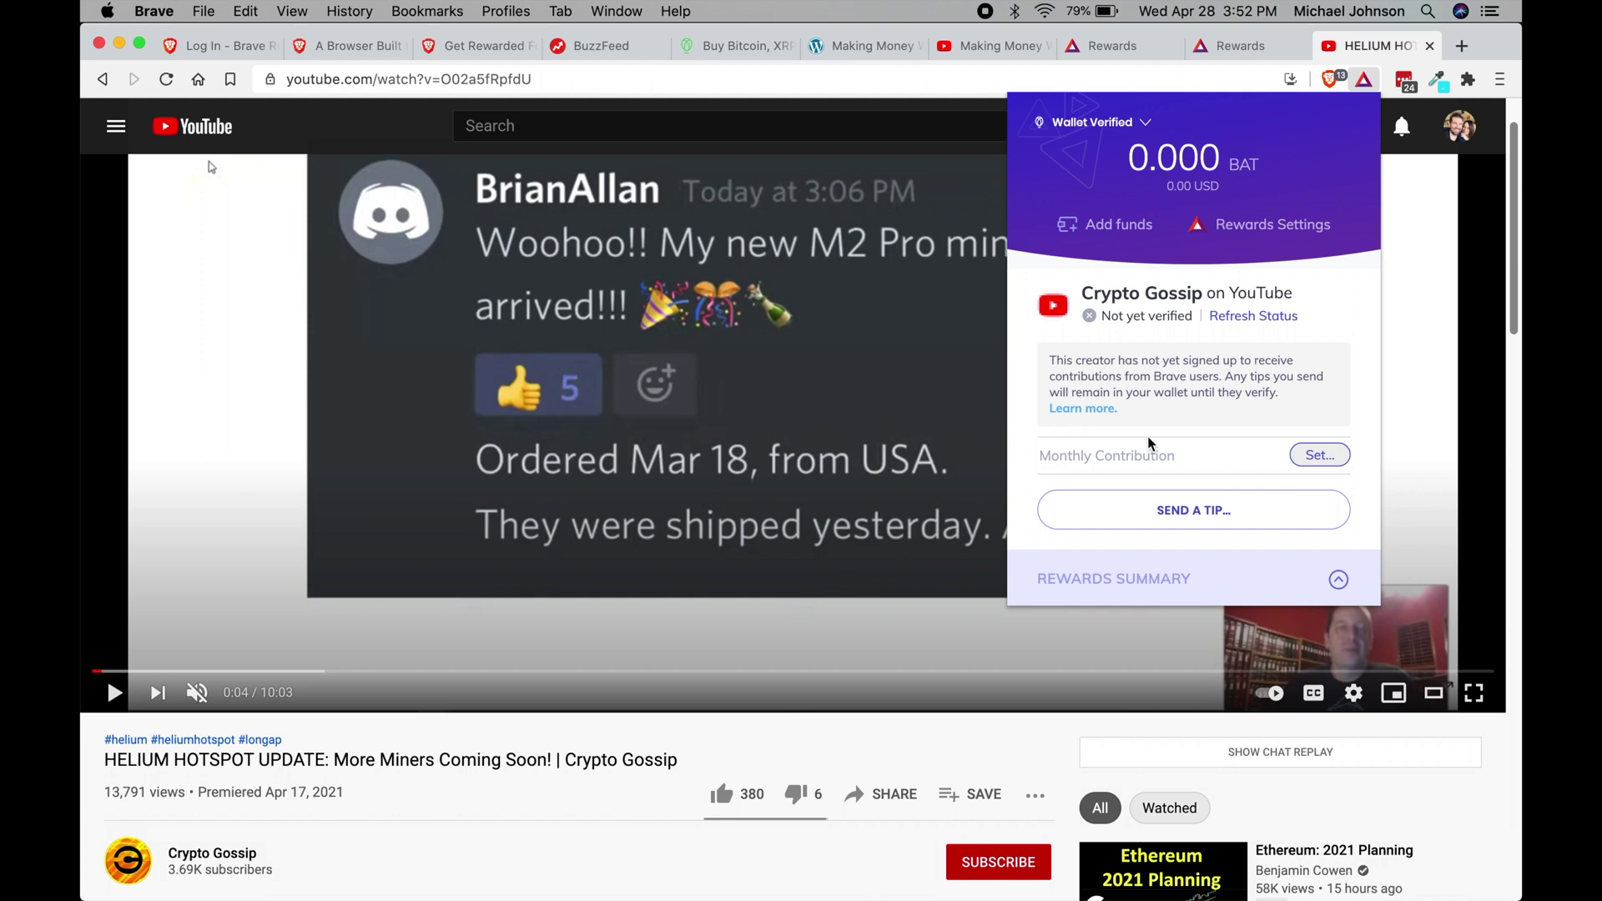
{"action": "left_click", "coordinate": [1193, 510]}
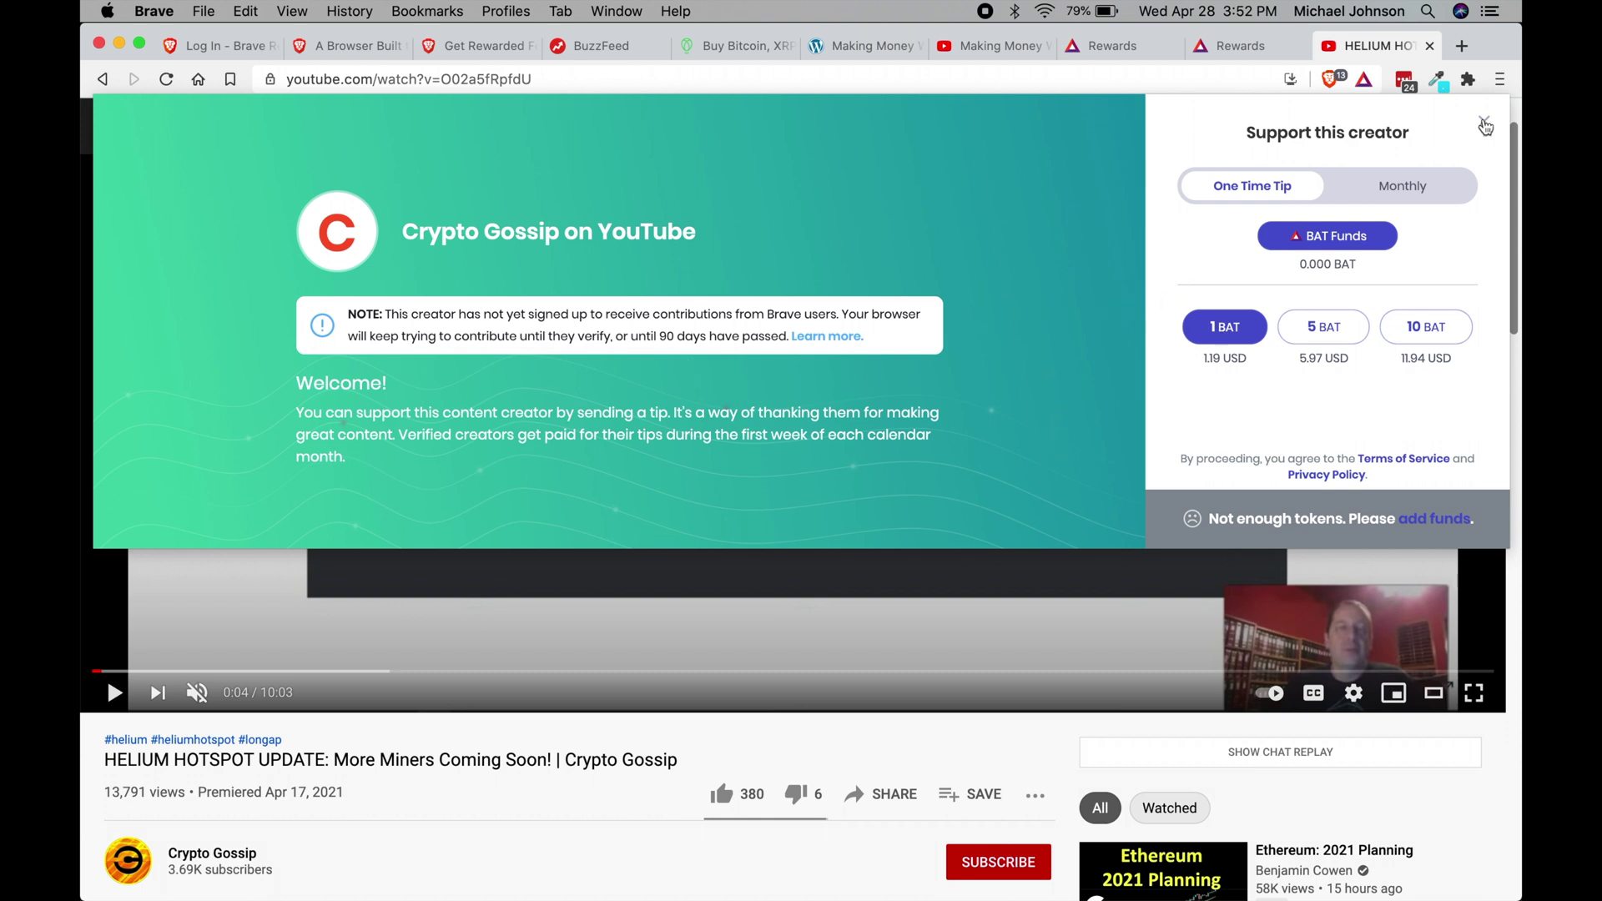
{"action": "left_click", "coordinate": [1485, 126]}
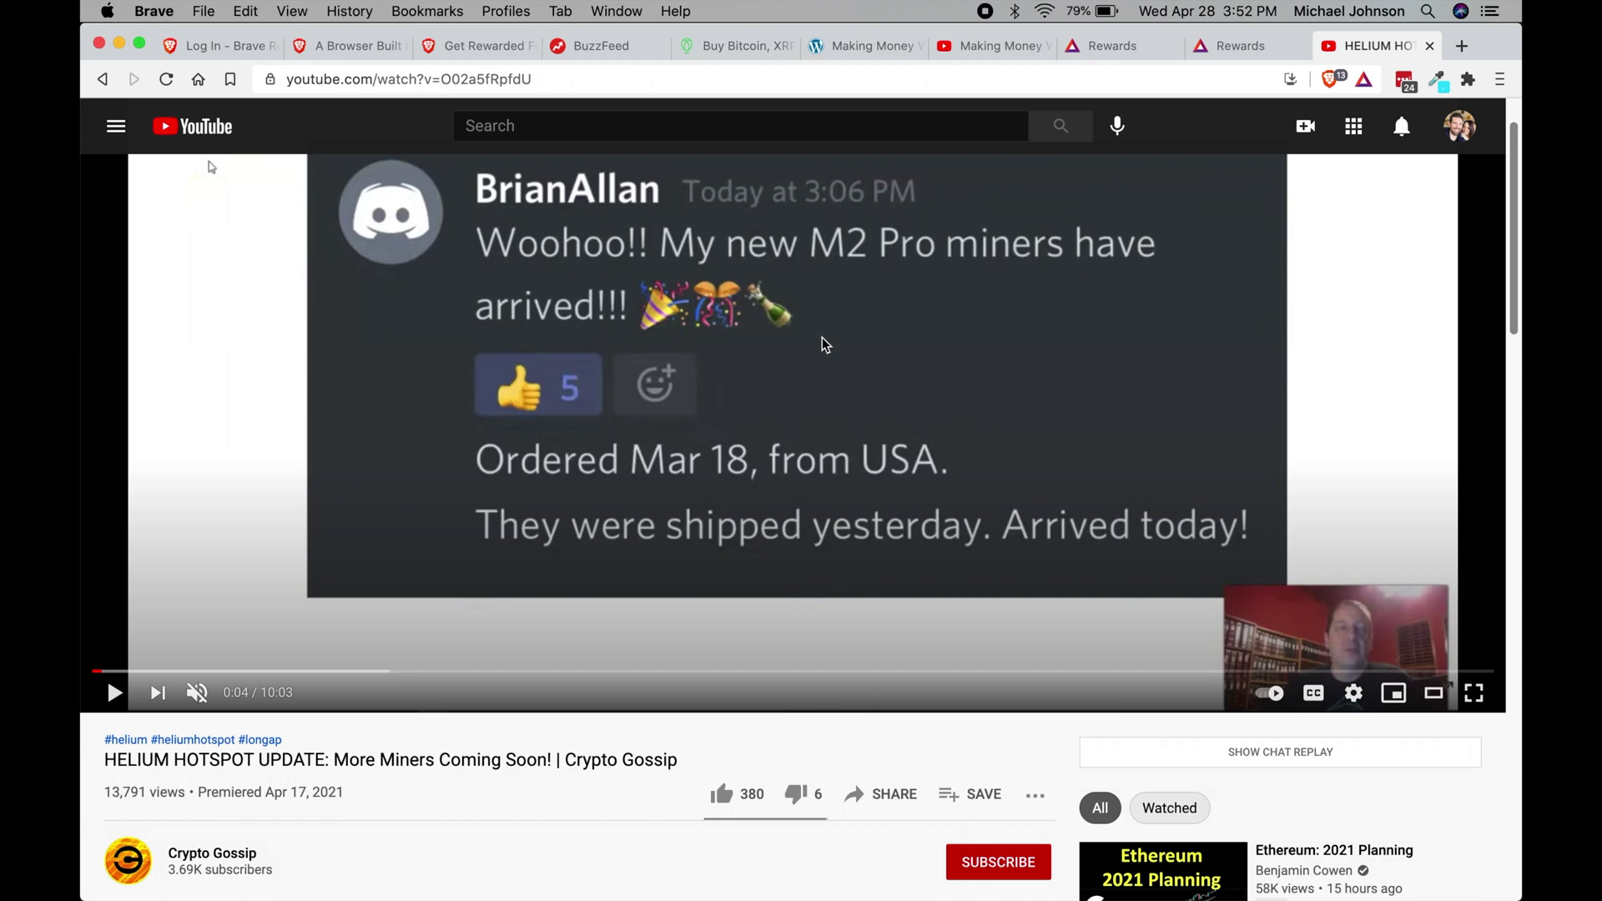
Step: Scroll the paused HELIUM HOTSPOT UPDATE video page to view its description and 122 comments
{"action": "scroll", "coordinate": [823, 345], "scroll_direction": "down", "scroll_amount": 5}
{"action": "scroll", "coordinate": [822, 345], "scroll_direction": "down", "scroll_amount": 1}
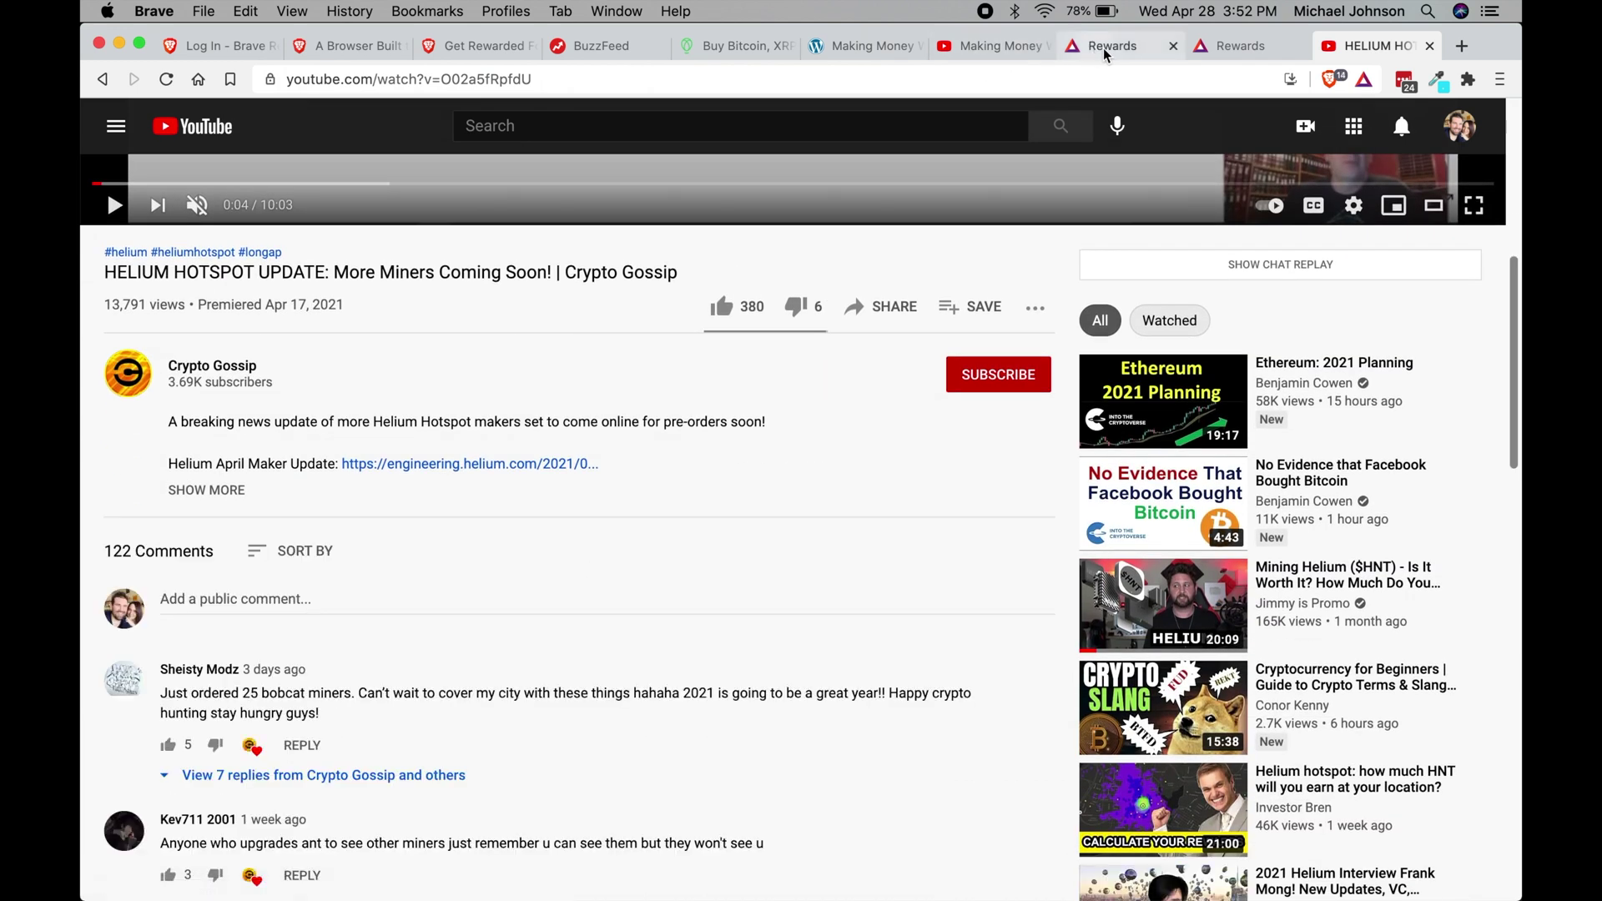
{"action": "scroll", "coordinate": [537, 575], "scroll_direction": "up", "scroll_amount": 1}
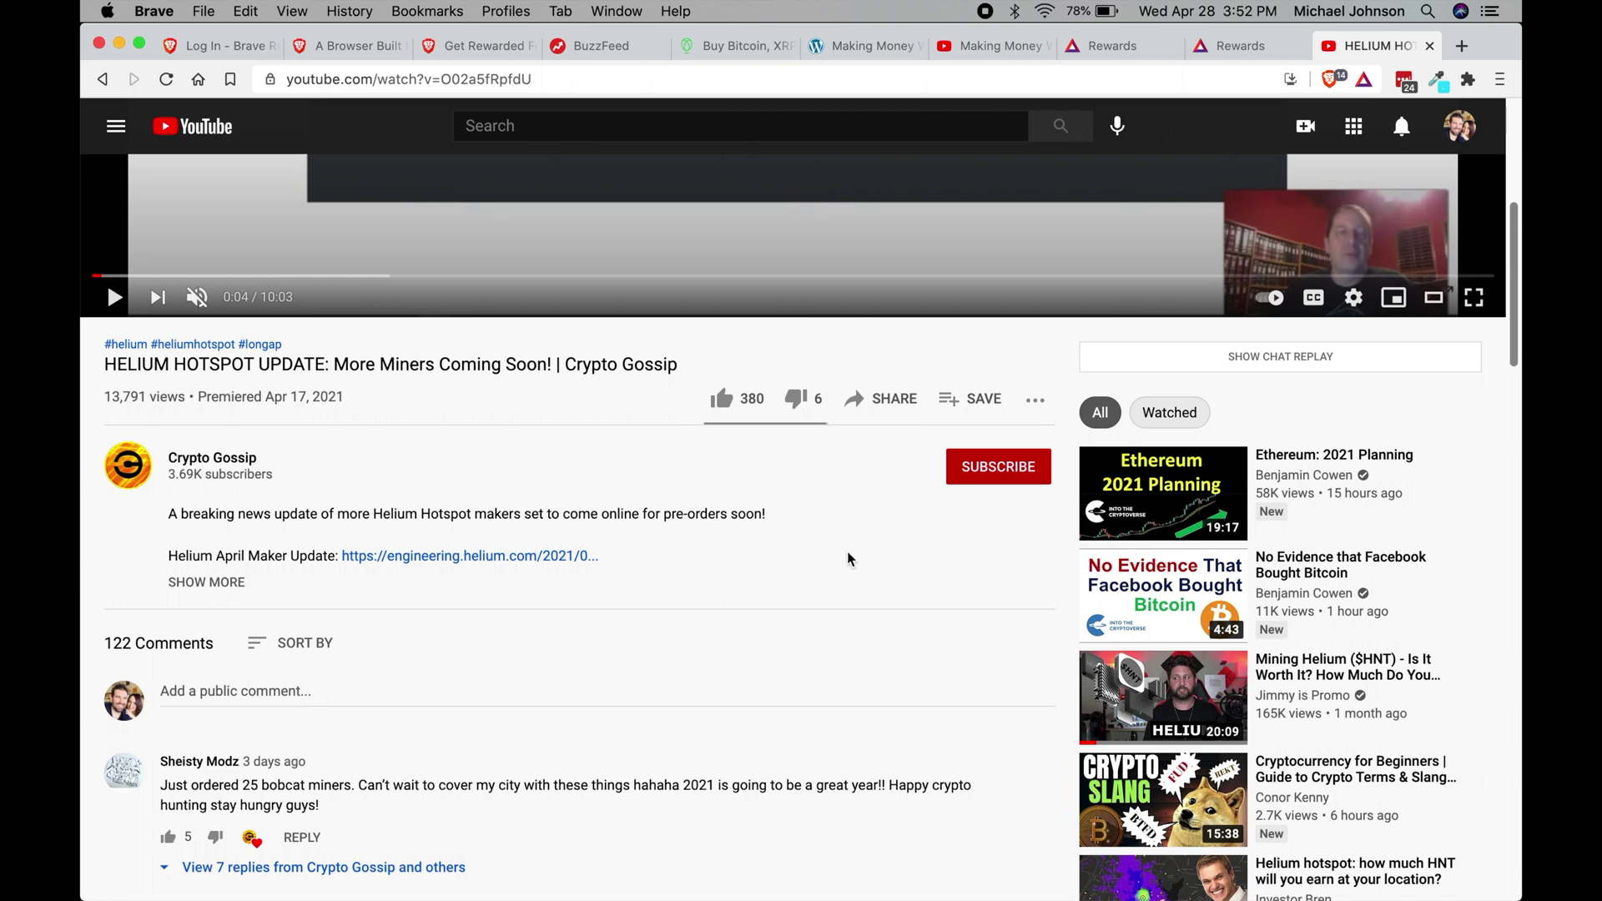